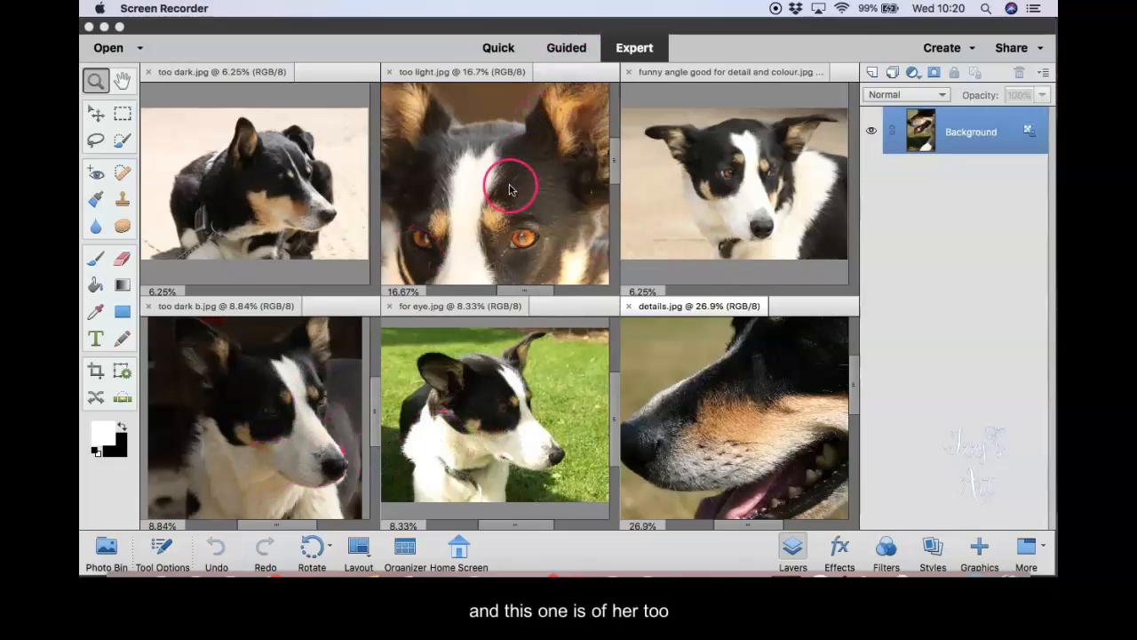
Step: Examine the dog's eyes and overexposed muzzle in too light.jpg
{"action": "scroll", "coordinate": [500, 221], "scroll_direction": "down", "scroll_amount": 2}
{"action": "scroll", "coordinate": [500, 222], "scroll_direction": "down", "scroll_amount": 2}
{"action": "scroll", "coordinate": [500, 221], "scroll_direction": "right", "scroll_amount": 2}
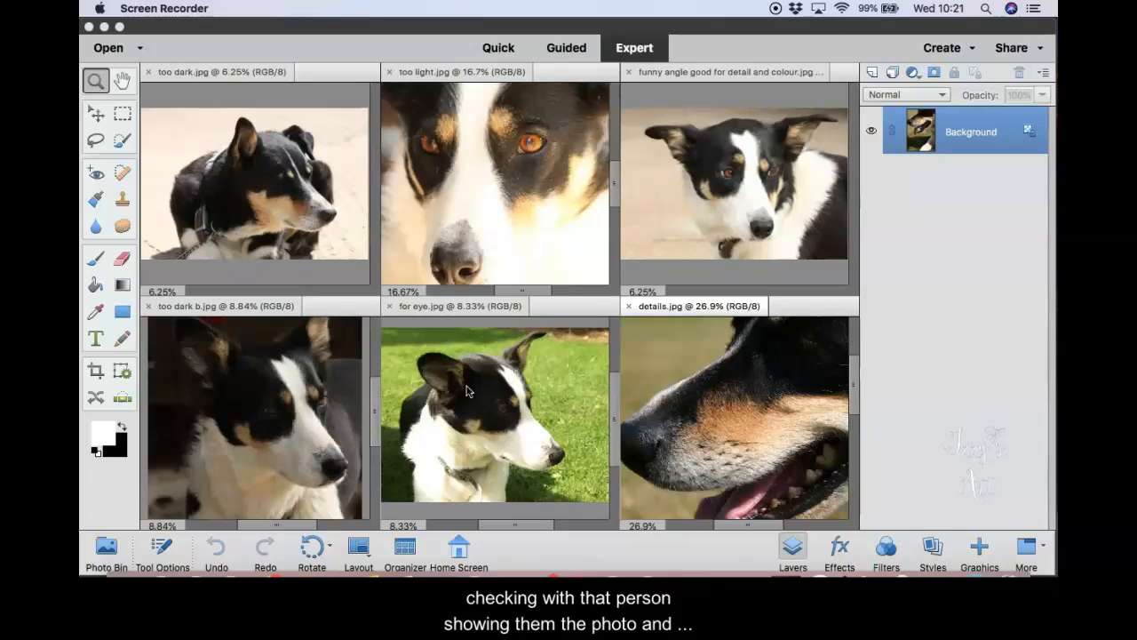
{"action": "left_click", "coordinate": [587, 207]}
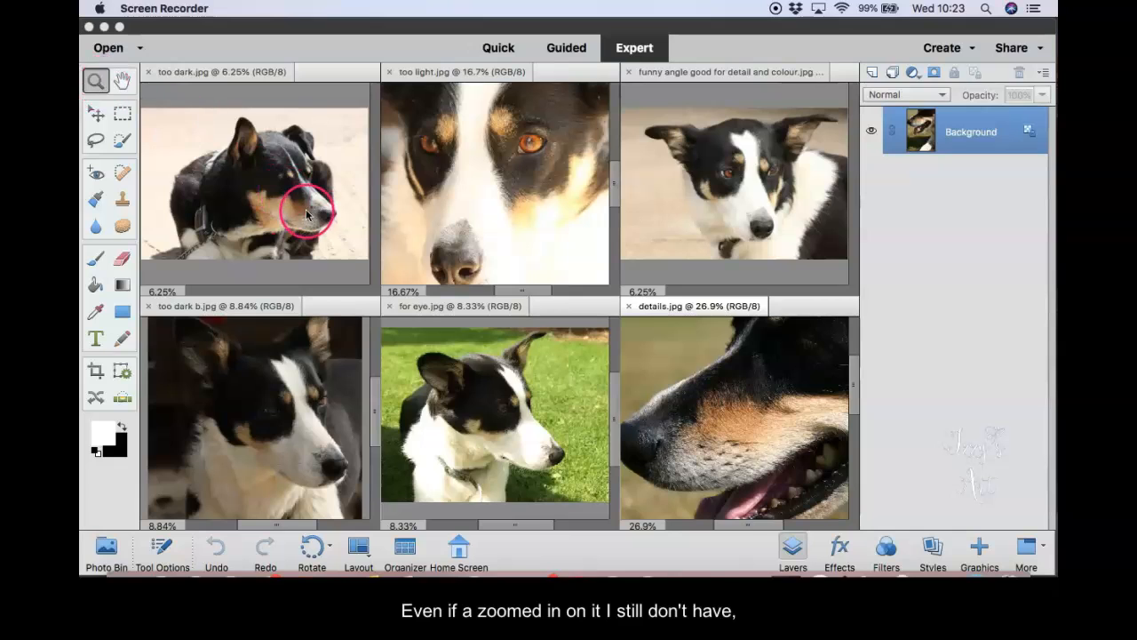
Step: Examine the dog's dark face up close in too dark.jpg, and the head and ears in too dark b.jpg
{"action": "left_click", "coordinate": [306, 211]}
{"action": "left_click", "coordinate": [306, 211]}
{"action": "left_click", "coordinate": [241, 167]}
{"action": "left_click", "coordinate": [245, 173]}
{"action": "scroll", "coordinate": [246, 174], "scroll_direction": "down", "scroll_amount": 3}
{"action": "scroll", "coordinate": [246, 174], "scroll_direction": "right", "scroll_amount": 2}
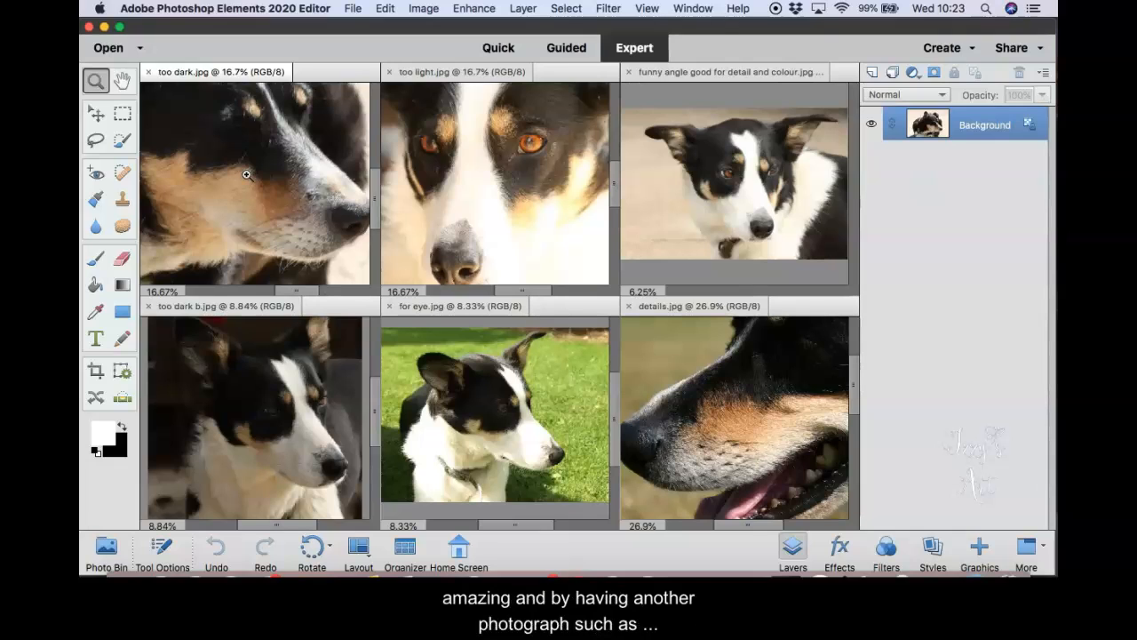
{"action": "left_click", "coordinate": [246, 174], "text": "alt"}
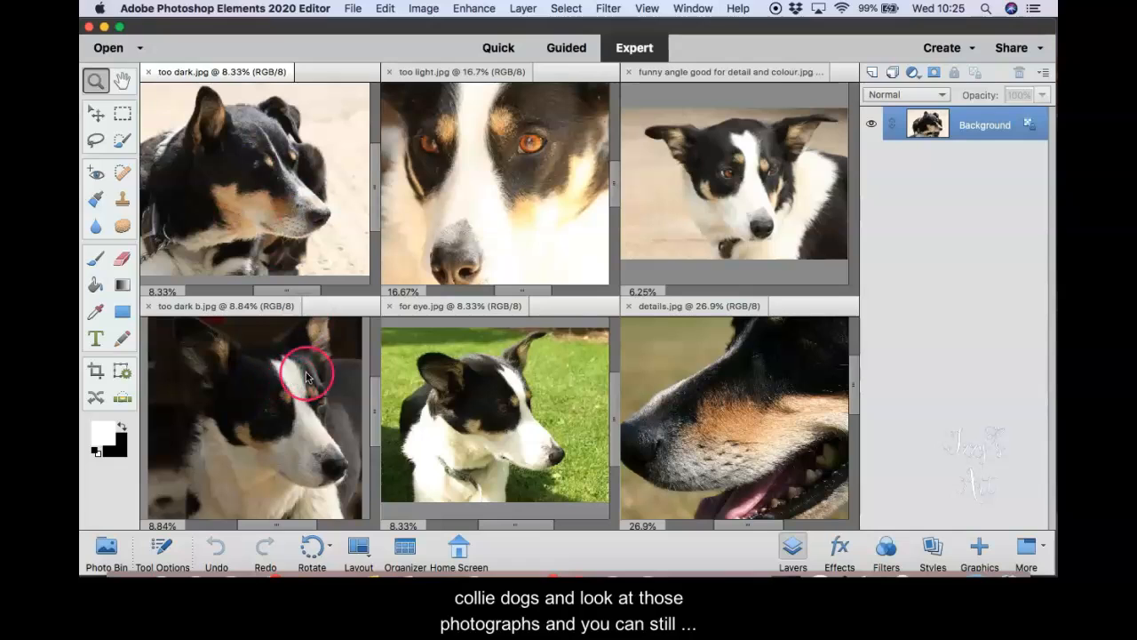
{"action": "scroll", "coordinate": [322, 364], "scroll_direction": "up", "scroll_amount": 3}
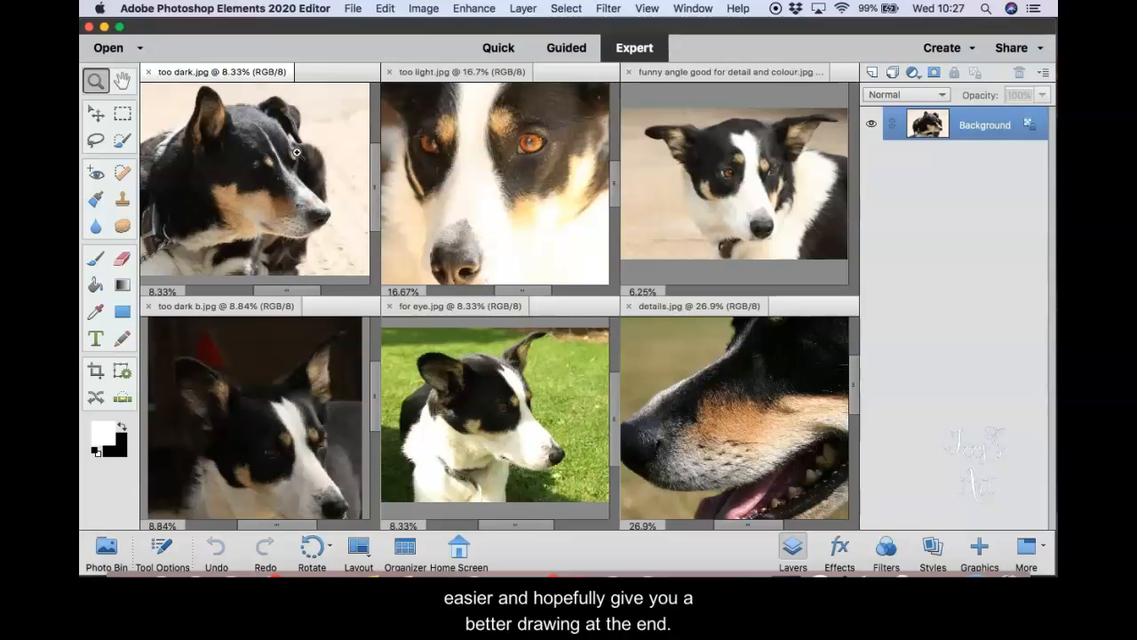
{"action": "left_click", "coordinate": [142, 396]}
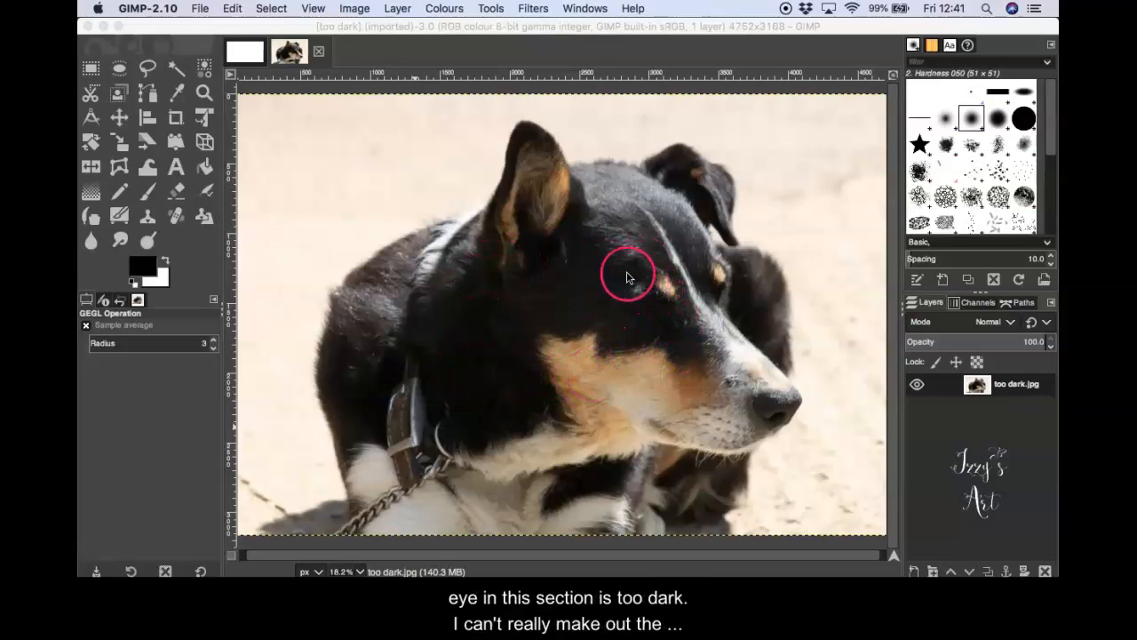
Step: In GIMP, lighten the dark areas of too dark.jpg using Shadows-Highlights with Shadows set to 100
{"action": "left_click", "coordinate": [666, 299]}
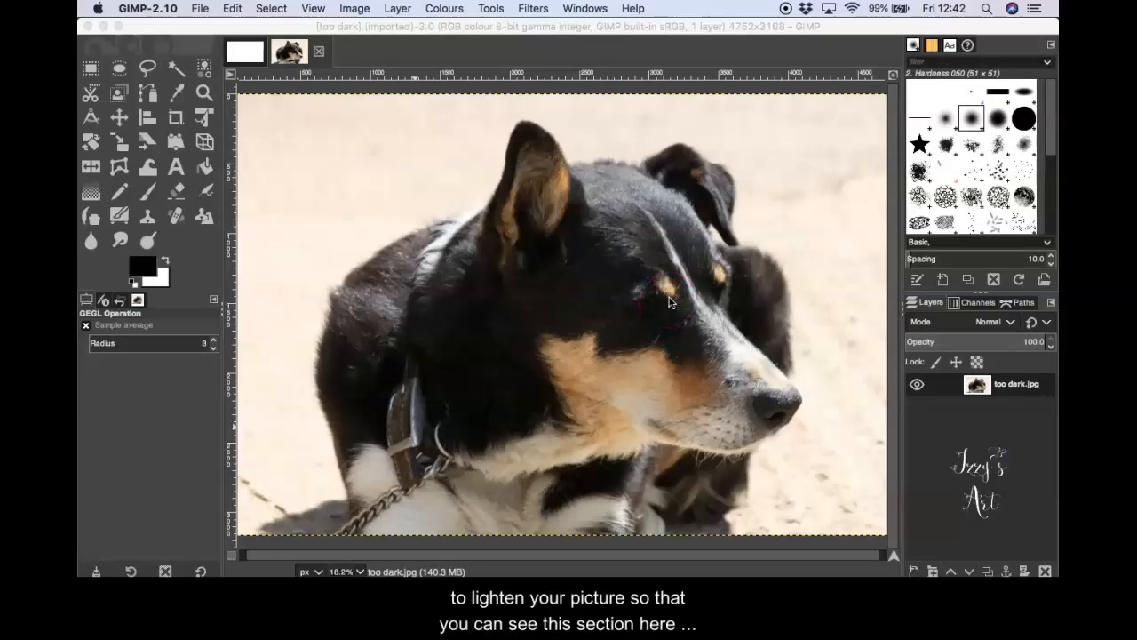
{"action": "left_click", "coordinate": [665, 327]}
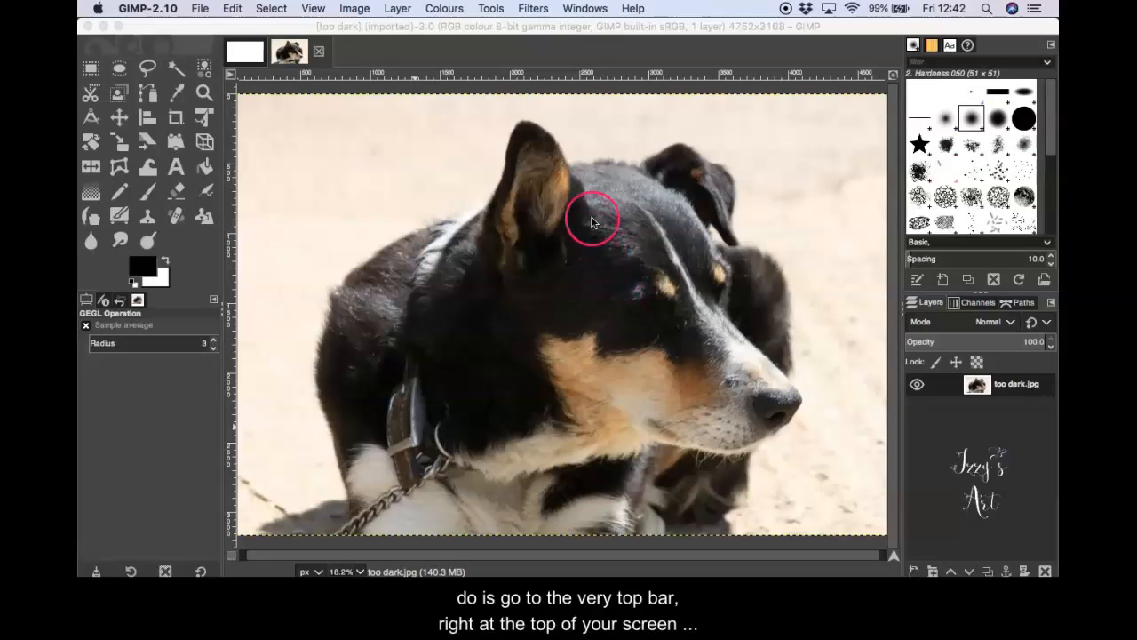
{"action": "left_click", "coordinate": [453, 10]}
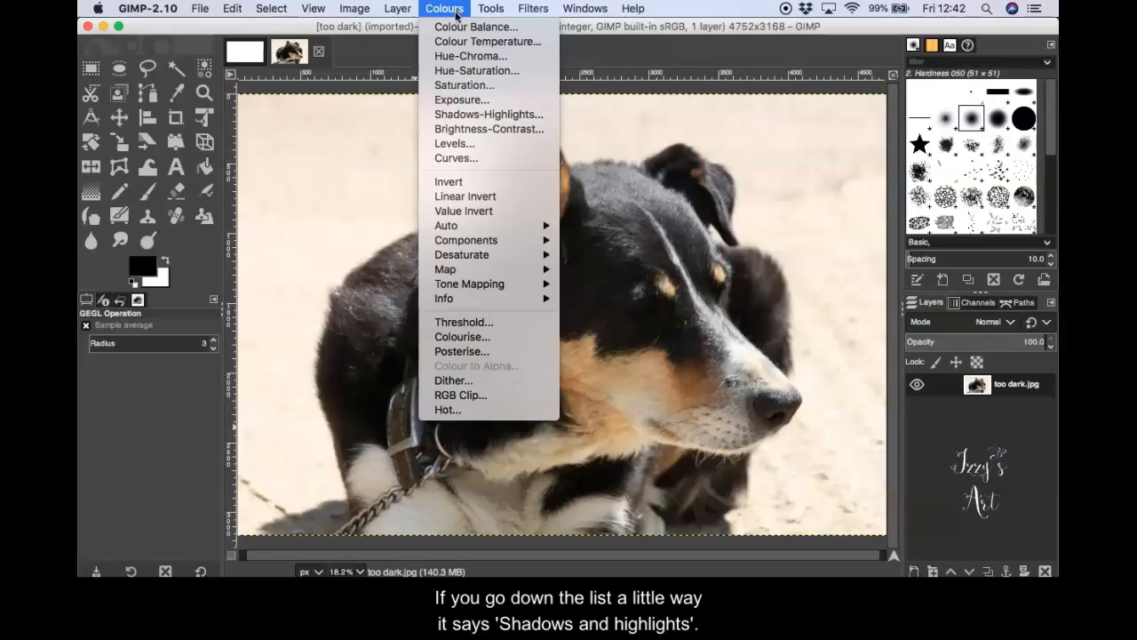
{"action": "left_click", "coordinate": [537, 116]}
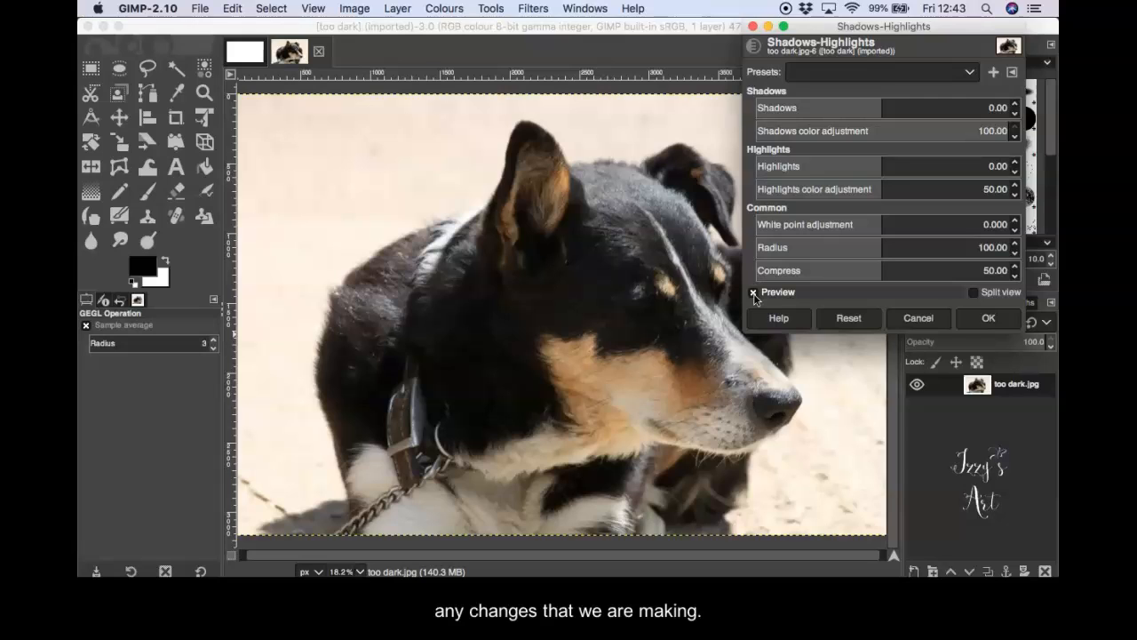
{"action": "left_click", "coordinate": [975, 294]}
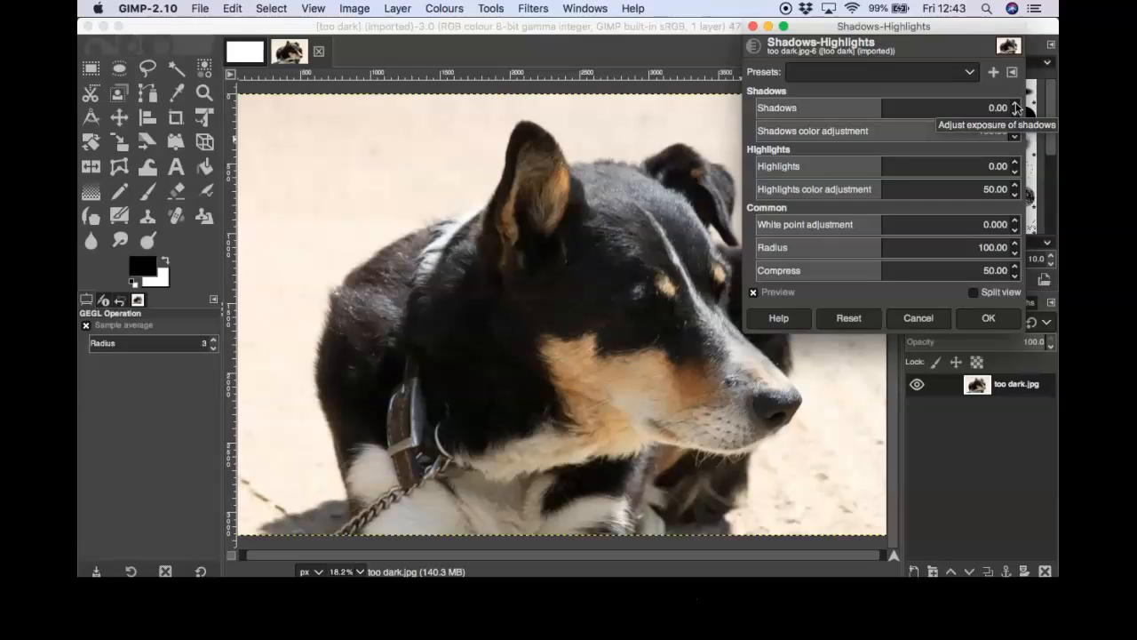
{"action": "left_click", "coordinate": [1016, 104]}
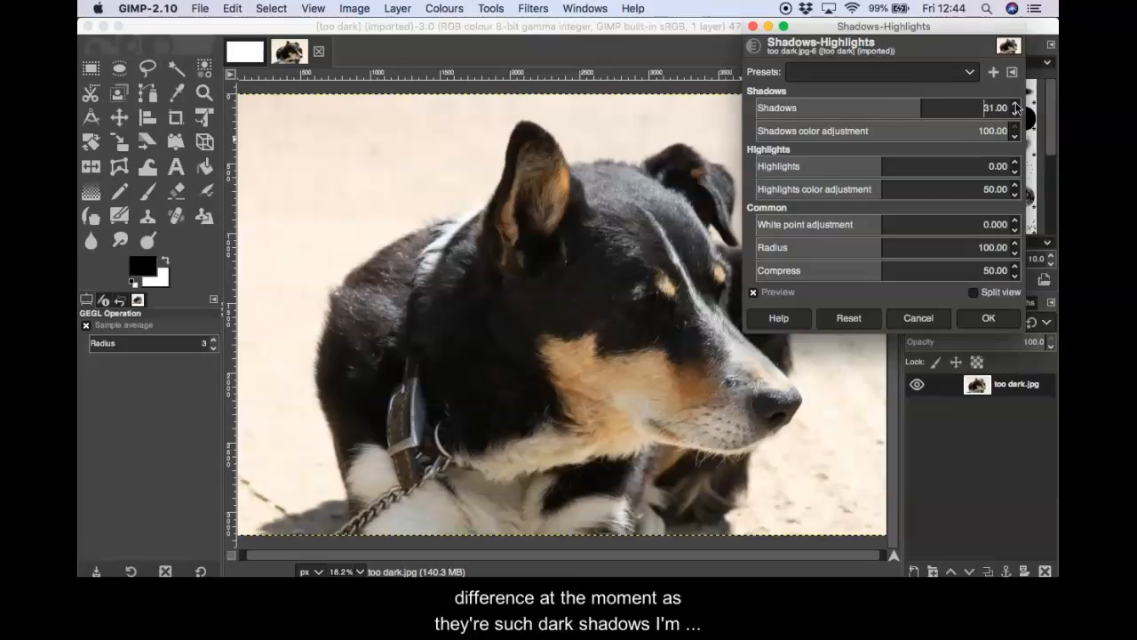
{"action": "left_click", "coordinate": [1016, 104]}
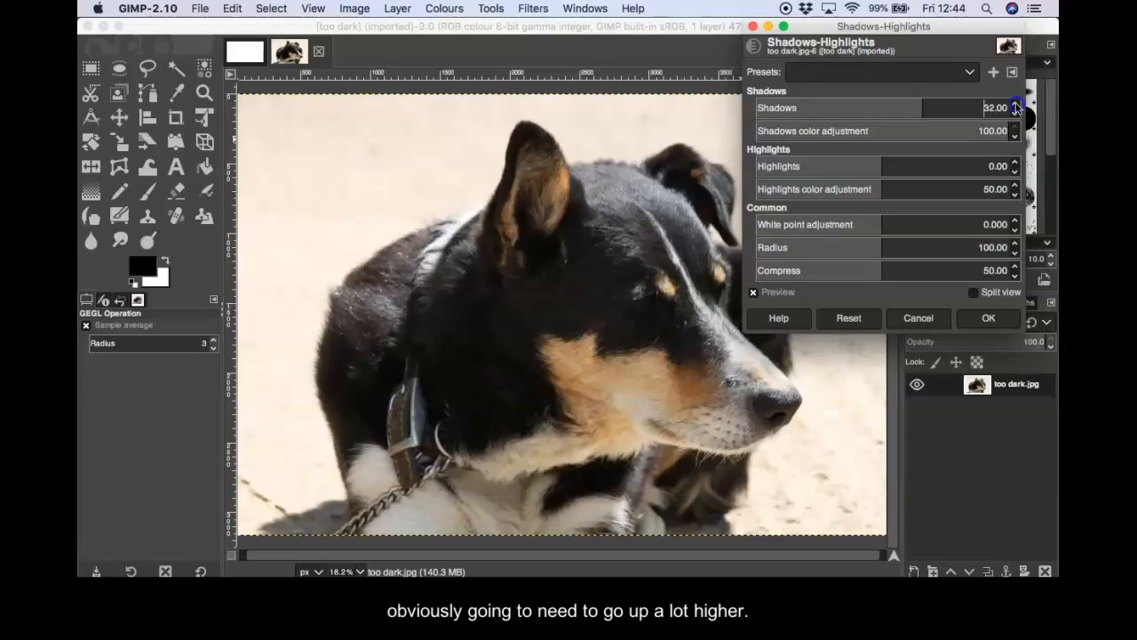
{"action": "left_click_drag", "start_coordinate": [1015, 105], "coordinate": [1017, 107]}
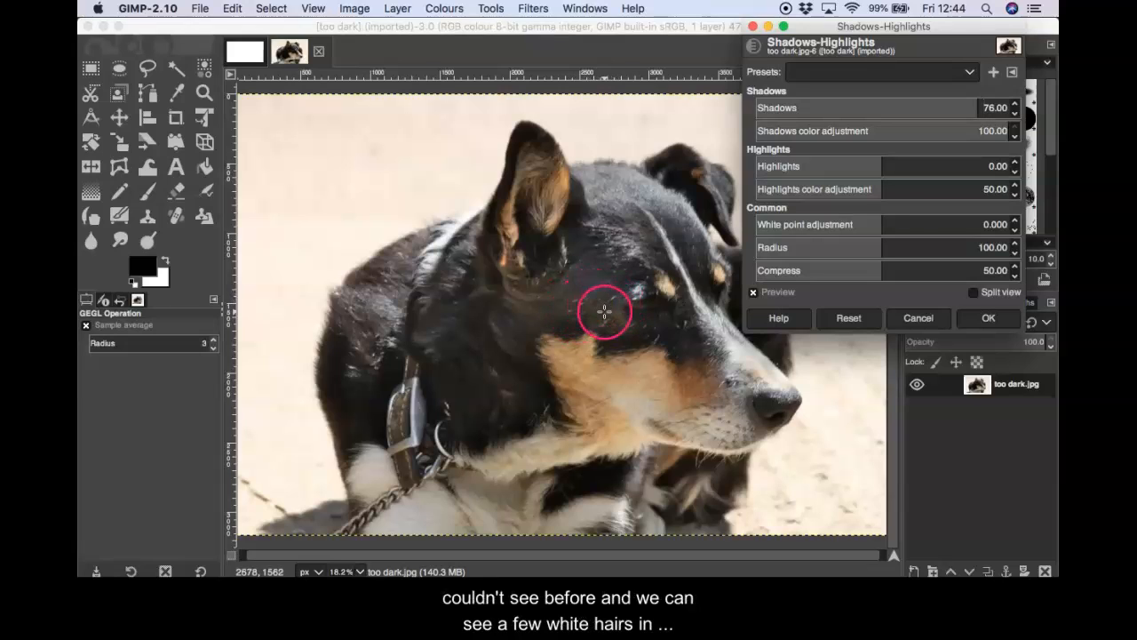
{"action": "left_click", "coordinate": [1015, 104]}
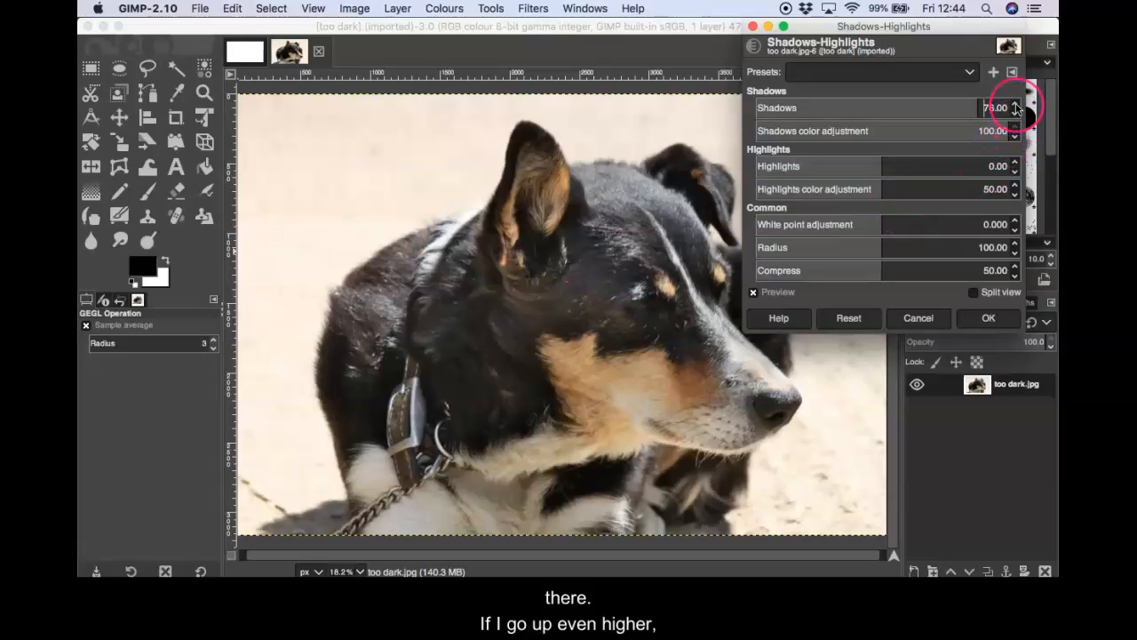
{"action": "left_click", "coordinate": [1015, 105]}
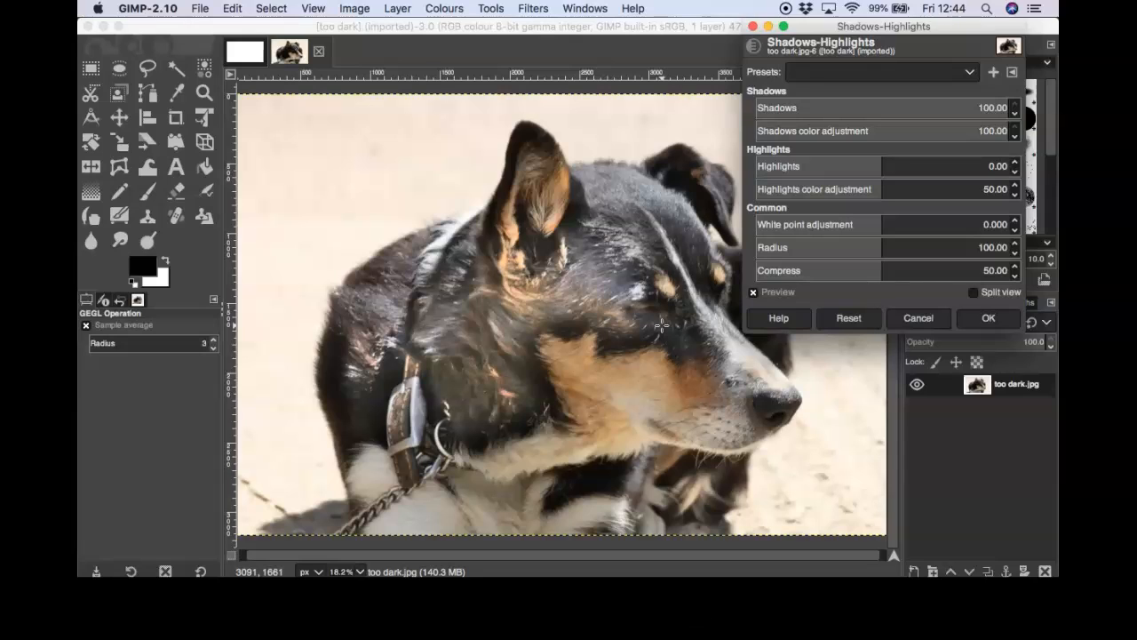
{"action": "mouse_move", "coordinate": [661, 323]}
{"action": "left_mouse_down"}
{"action": "mouse_move", "coordinate": [661, 311]}
{"action": "mouse_move", "coordinate": [661, 336]}
{"action": "left_mouse_up"}
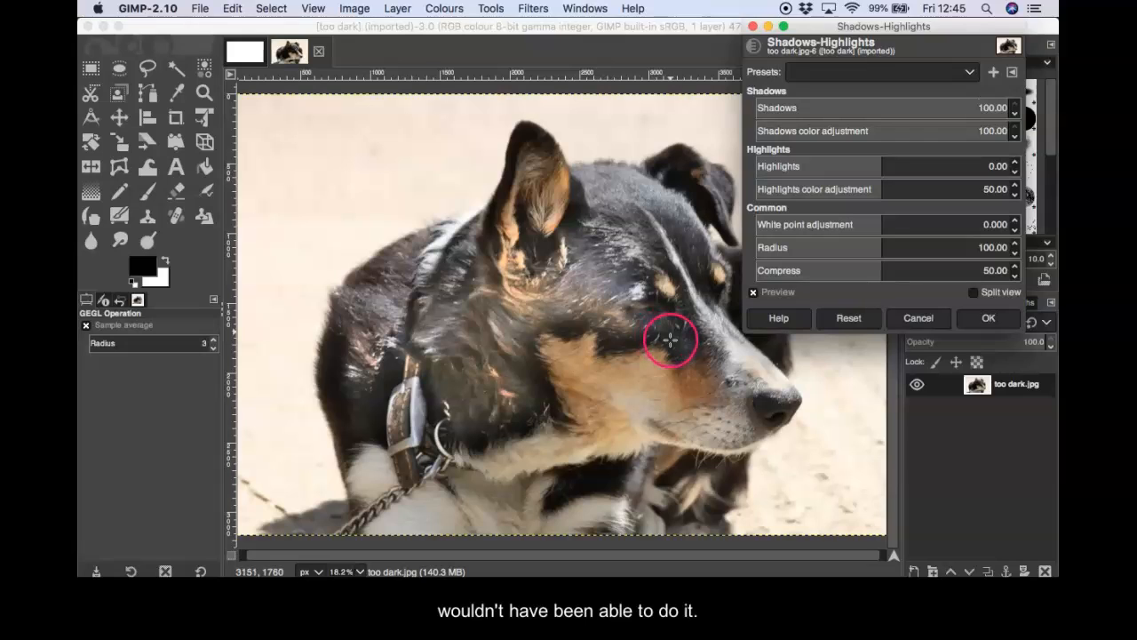
{"action": "left_click", "coordinate": [973, 296]}
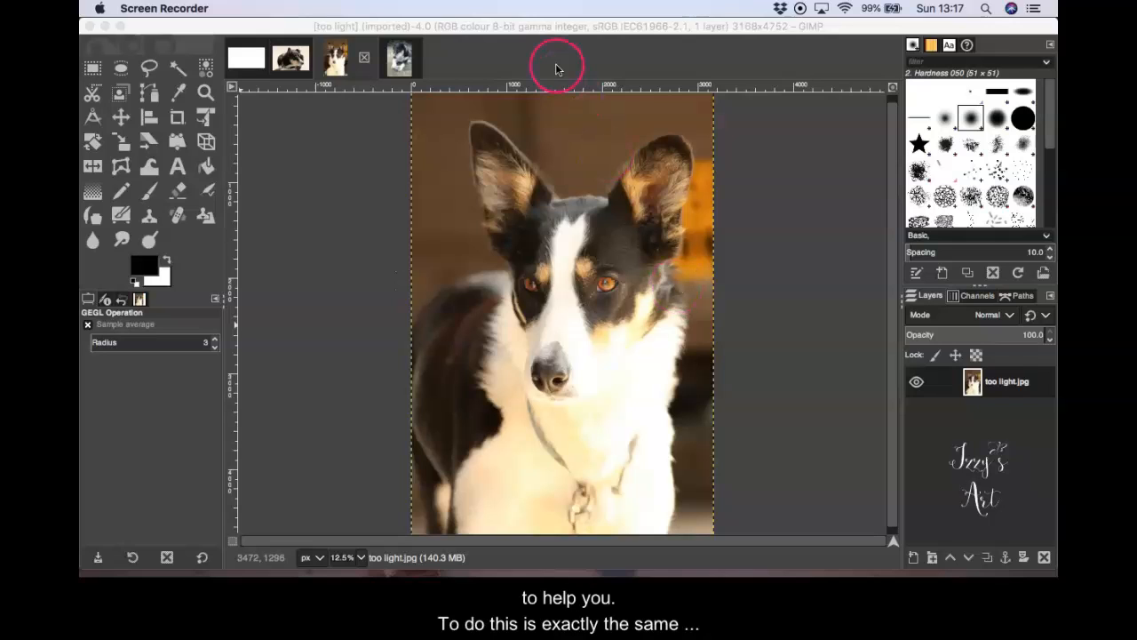
Step: Darken the bright areas of too light.jpg using Shadows-Highlights with Highlights set to -100
{"action": "left_click", "coordinate": [764, 196]}
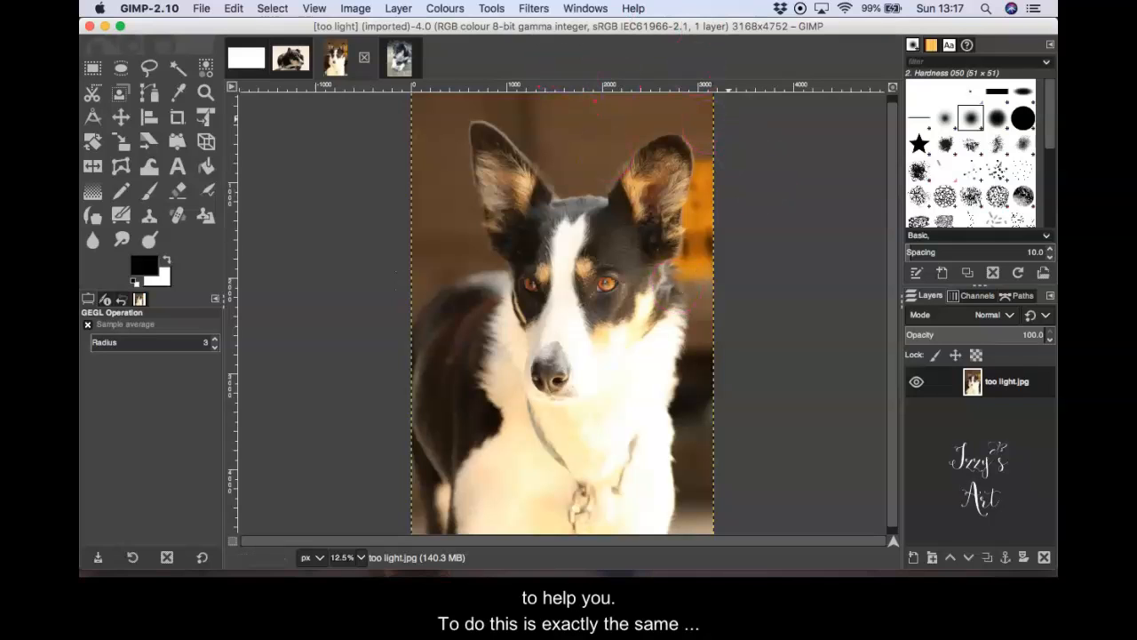
{"action": "left_click", "coordinate": [501, 88]}
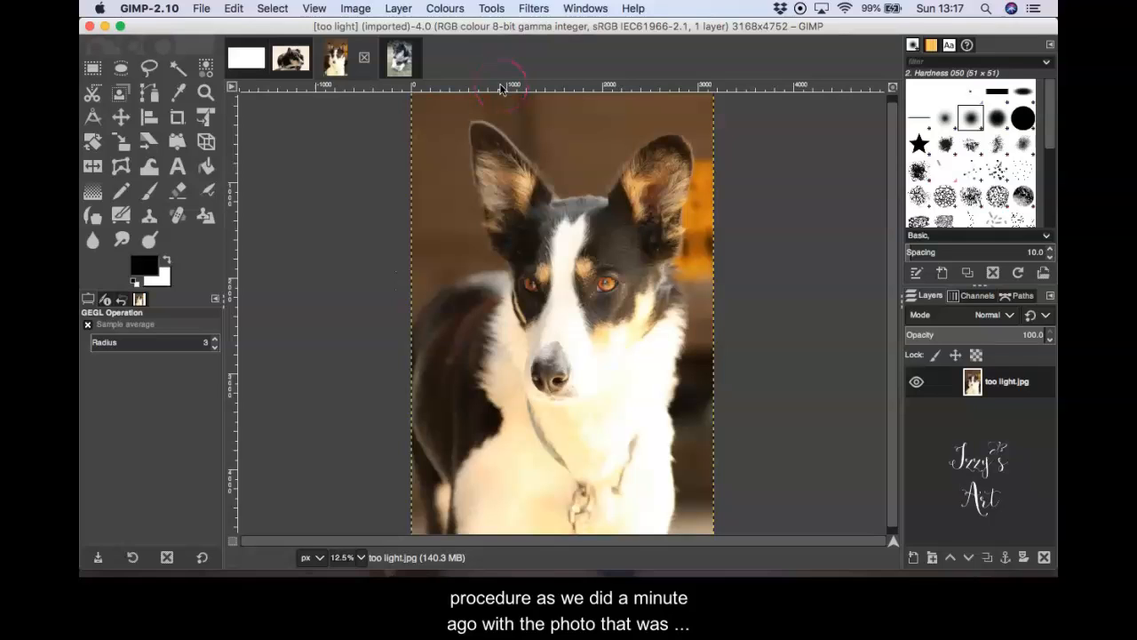
{"action": "left_click", "coordinate": [458, 11]}
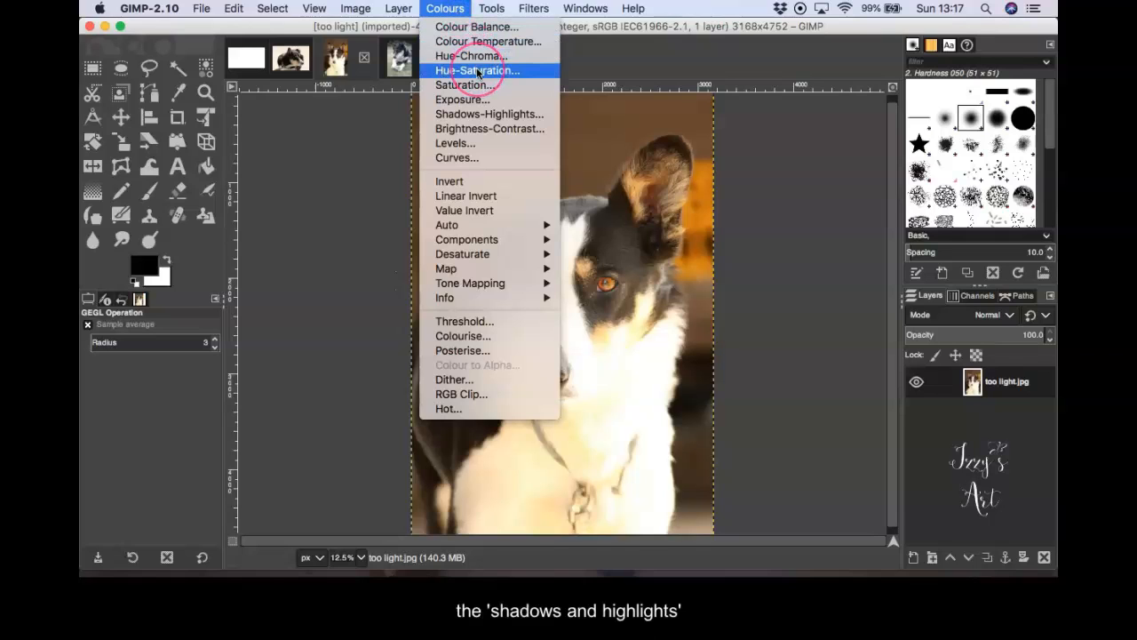
{"action": "left_click", "coordinate": [482, 117]}
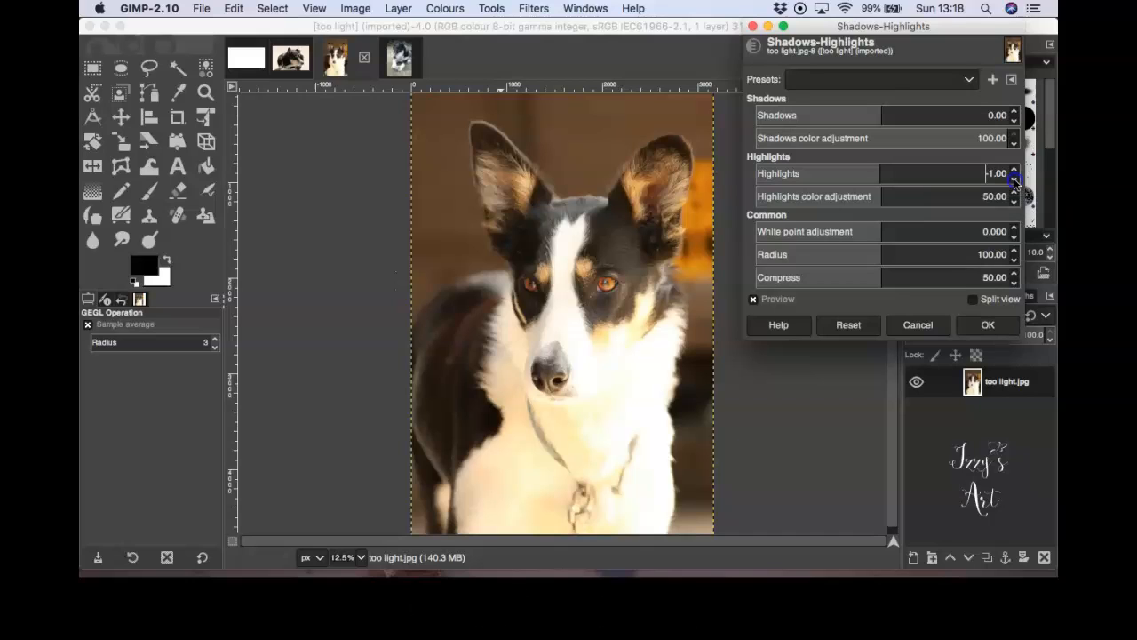
{"action": "left_click", "coordinate": [1013, 181]}
{"action": "left_click", "coordinate": [1013, 181]}
{"action": "left_click_drag", "start_coordinate": [1014, 181], "coordinate": [1014, 183]}
{"action": "left_click_drag", "start_coordinate": [1014, 182], "coordinate": [1015, 182]}
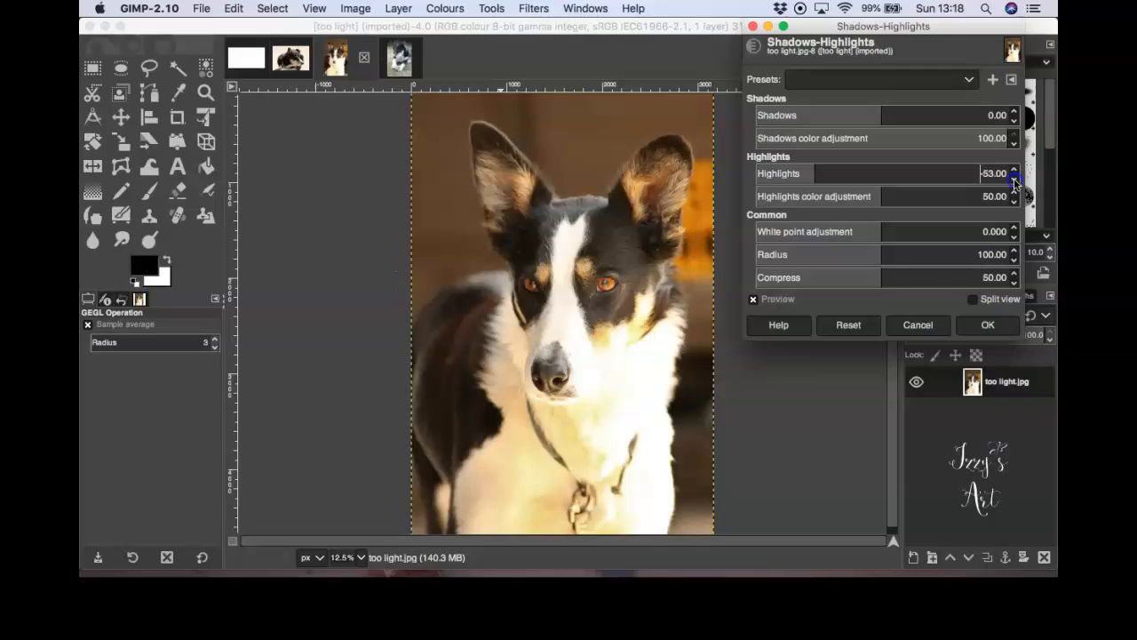
{"action": "left_click", "coordinate": [1015, 182]}
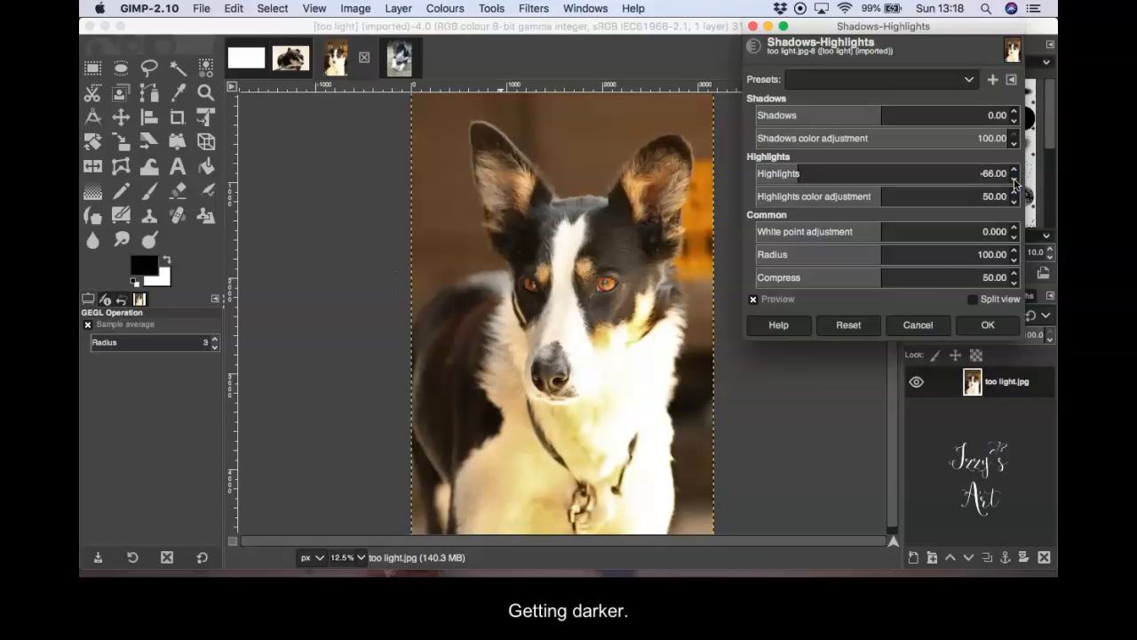
{"action": "left_click", "coordinate": [1014, 182]}
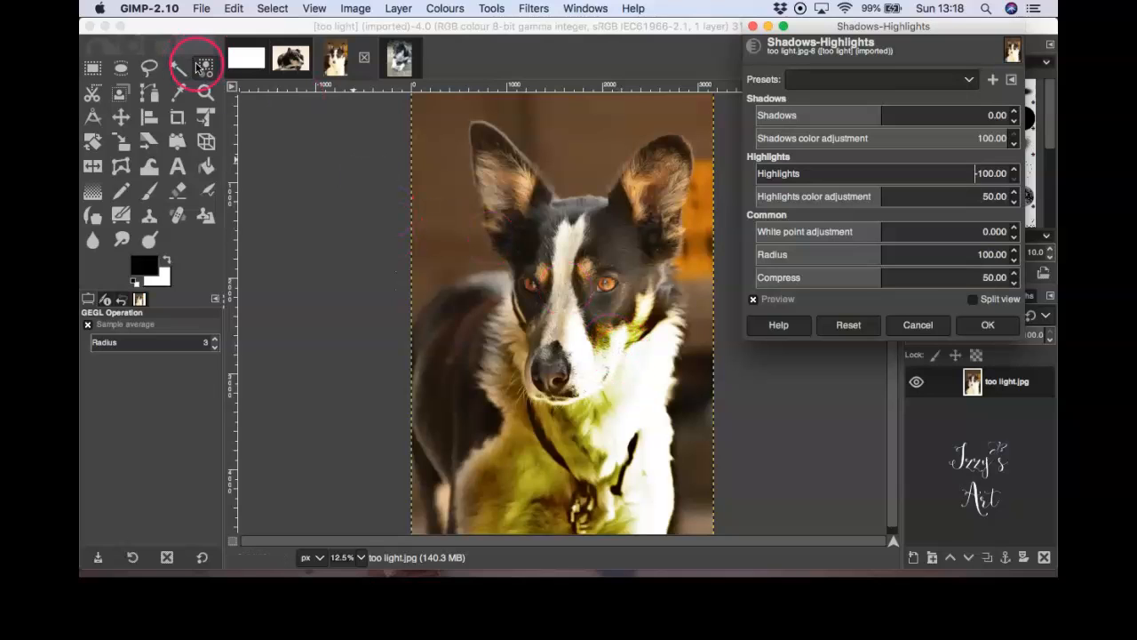
Step: Examine the fur details around the muzzle, under the chin and on the chest of the darkened photo up close
{"action": "left_click", "coordinate": [205, 93]}
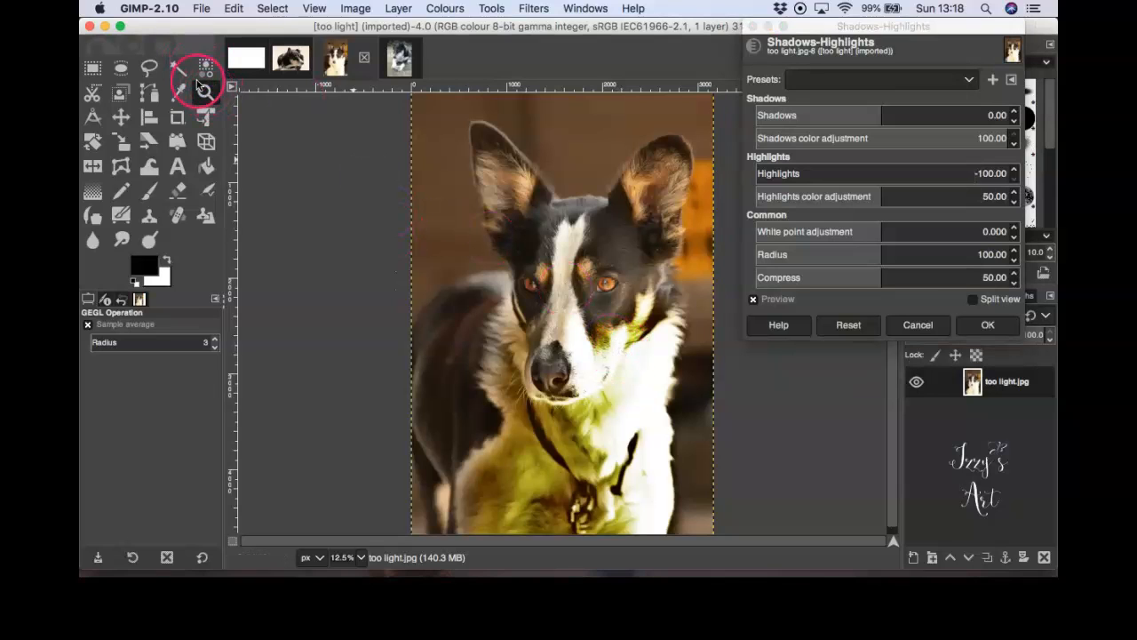
{"action": "left_click", "coordinate": [203, 93]}
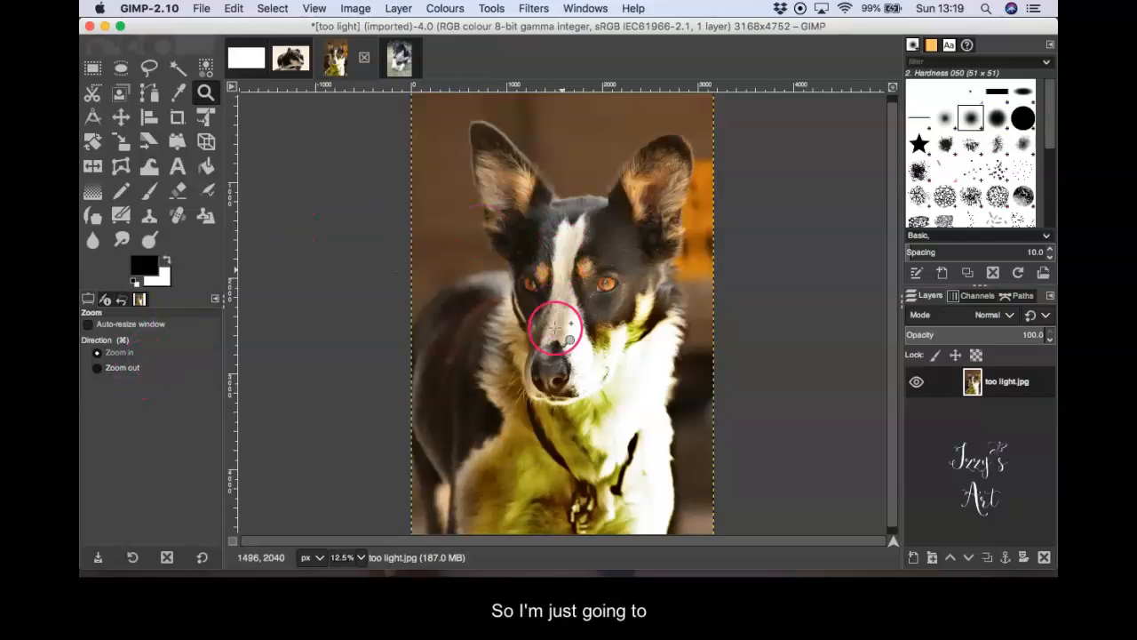
{"action": "left_click", "coordinate": [581, 364]}
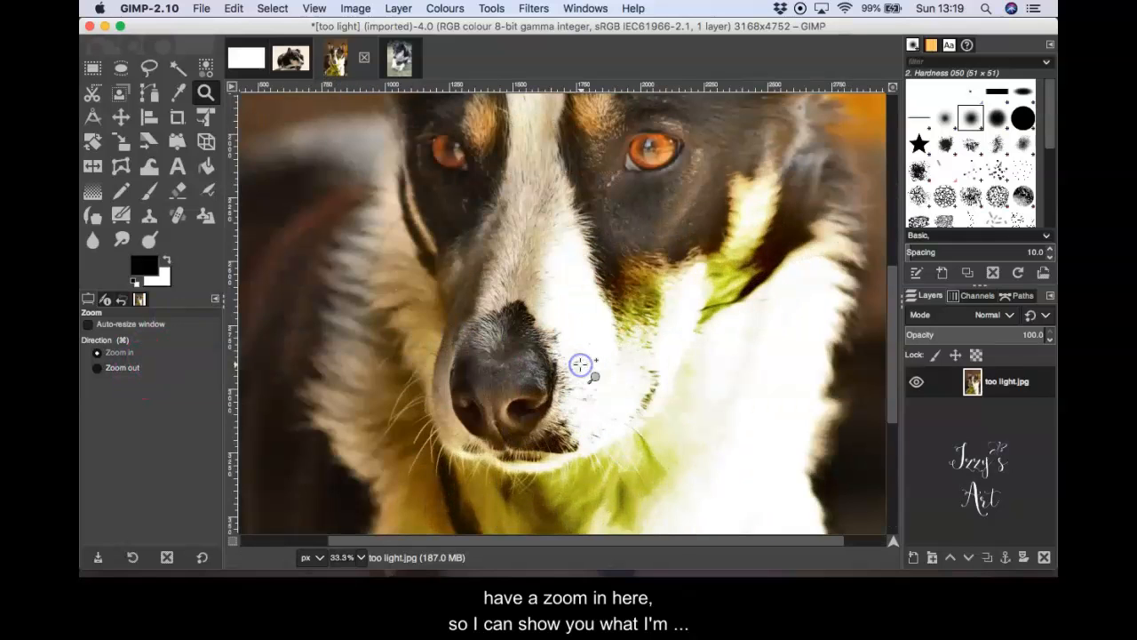
{"action": "left_click", "coordinate": [580, 364]}
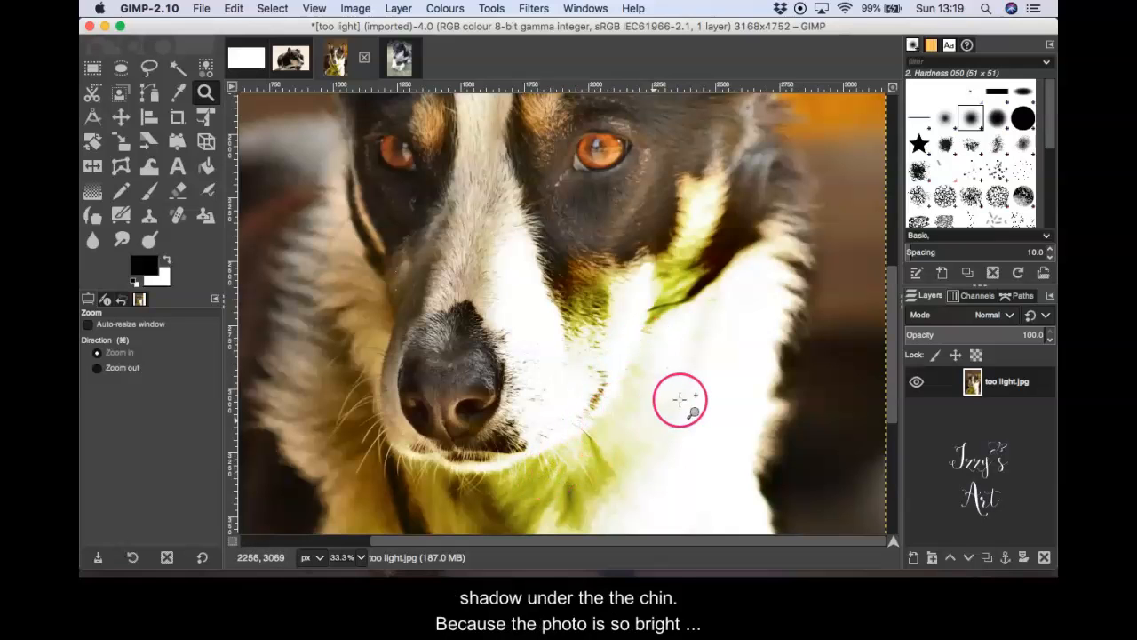
{"action": "scroll", "coordinate": [670, 411], "scroll_direction": "down", "scroll_amount": 4}
{"action": "scroll", "coordinate": [670, 411], "scroll_direction": "up", "scroll_amount": 5}
{"action": "scroll", "coordinate": [670, 412], "scroll_direction": "down", "scroll_amount": 6}
{"action": "scroll", "coordinate": [672, 414], "scroll_direction": "up", "scroll_amount": 4}
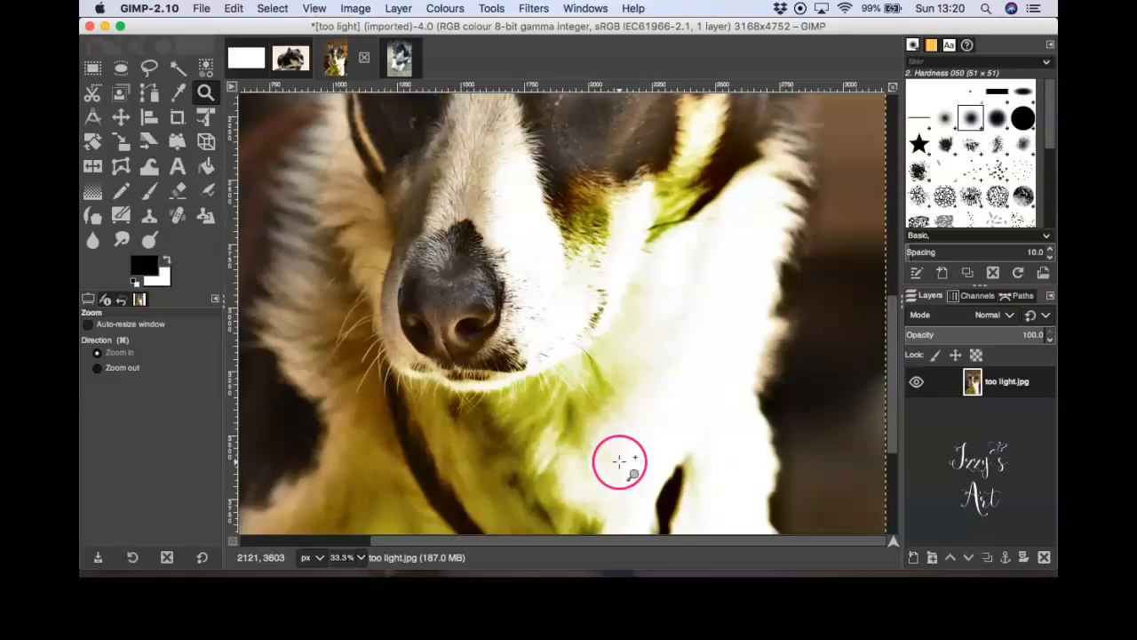
{"action": "left_click", "coordinate": [97, 367]}
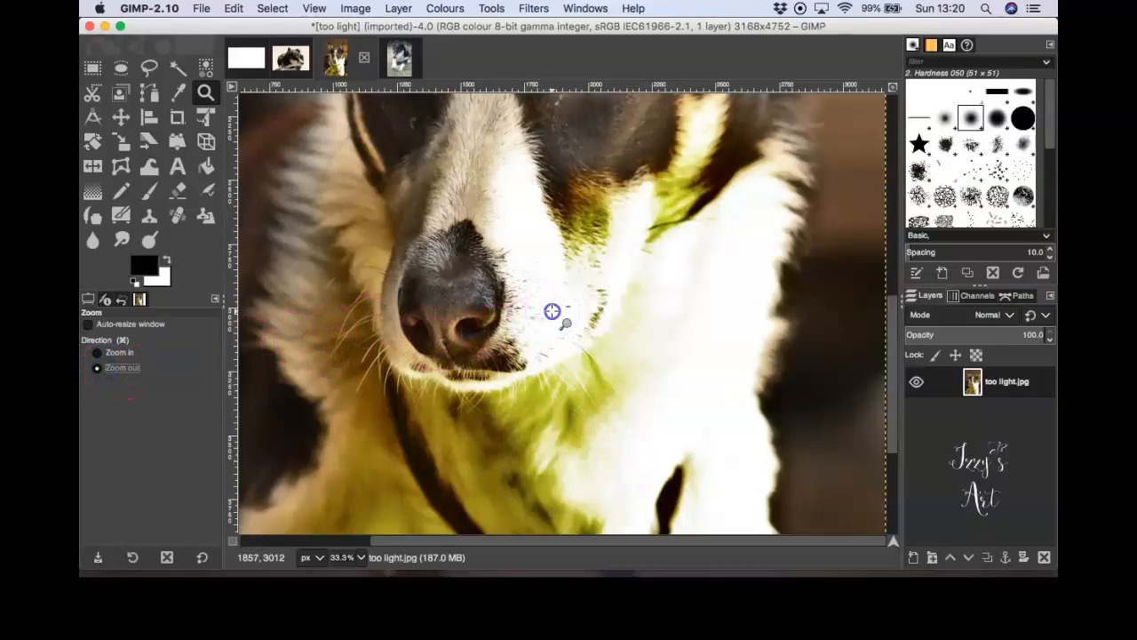
{"action": "left_click", "coordinate": [551, 311]}
{"action": "left_click", "coordinate": [551, 311]}
{"action": "left_click", "coordinate": [552, 311]}
{"action": "left_click", "coordinate": [552, 311]}
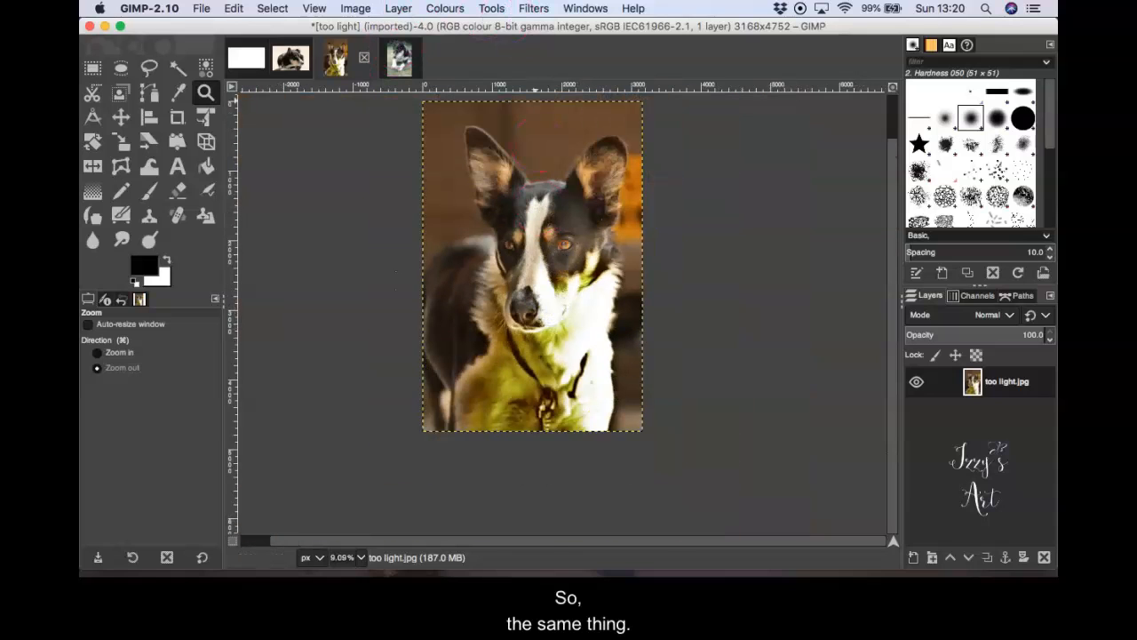
Step: Reopen Shadows-Highlights for too light.jpg and reset its settings to the defaults
{"action": "left_click", "coordinate": [437, 8]}
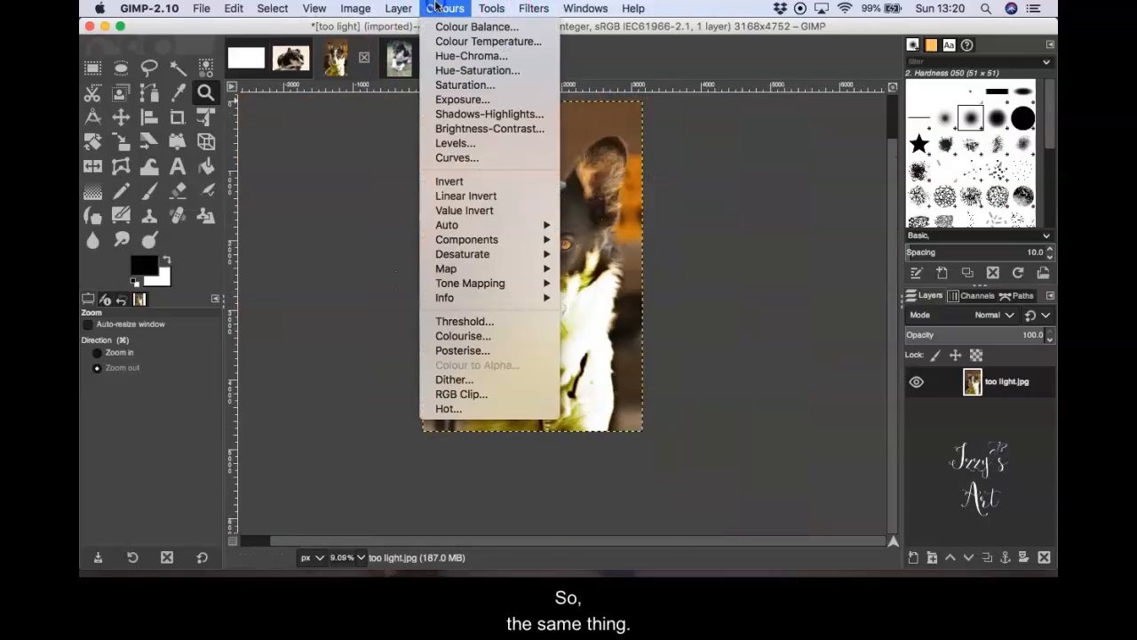
{"action": "left_click", "coordinate": [486, 118]}
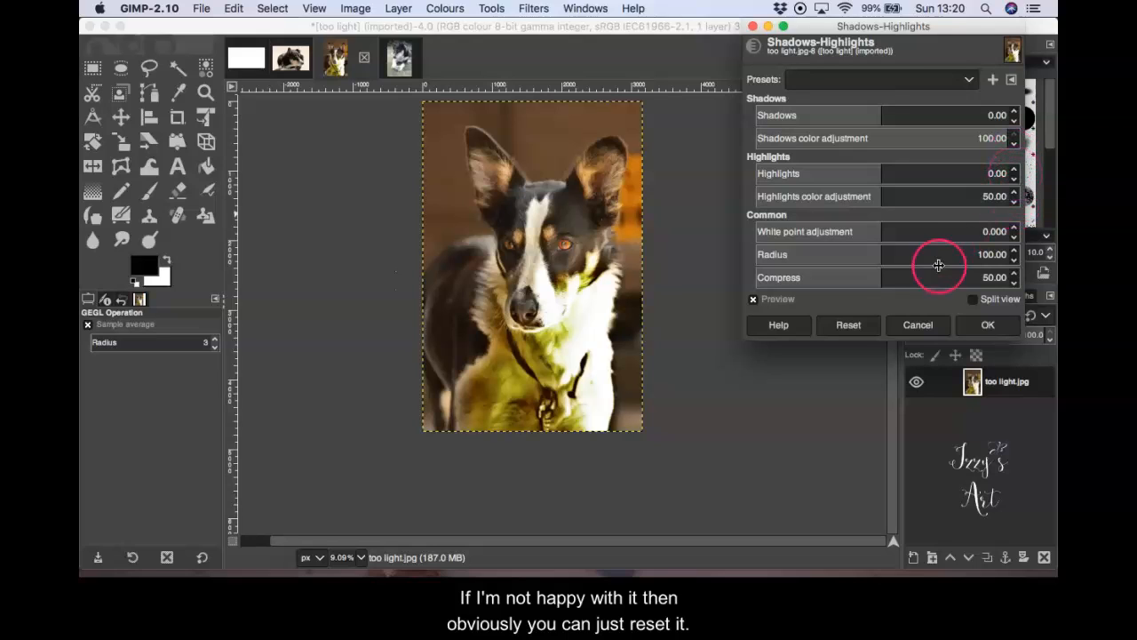
{"action": "left_click", "coordinate": [853, 325]}
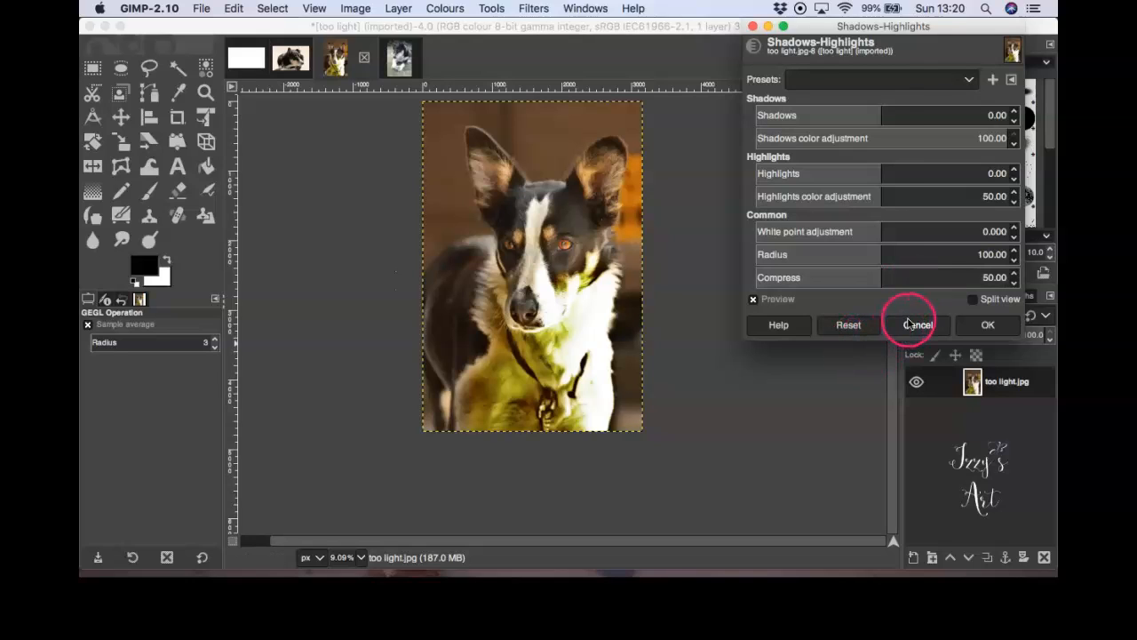
Step: Cancel the Shadows-Highlights adjustment on too light.jpg and open Hue-Saturation for wrong colours.jpg
{"action": "left_click", "coordinate": [918, 324]}
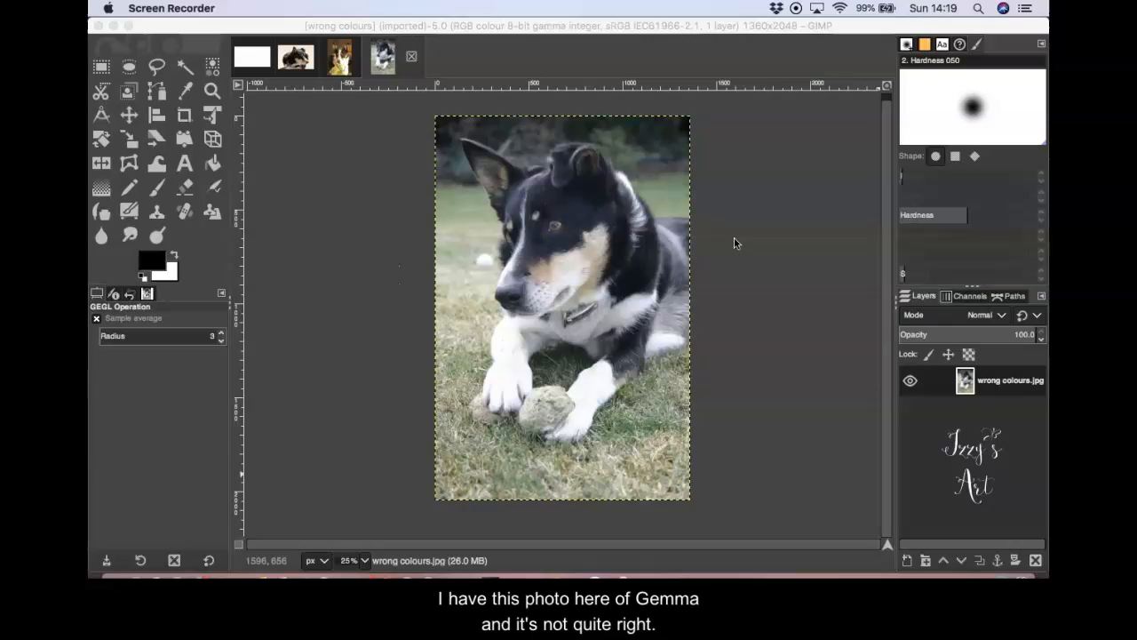
{"action": "left_click", "coordinate": [721, 141]}
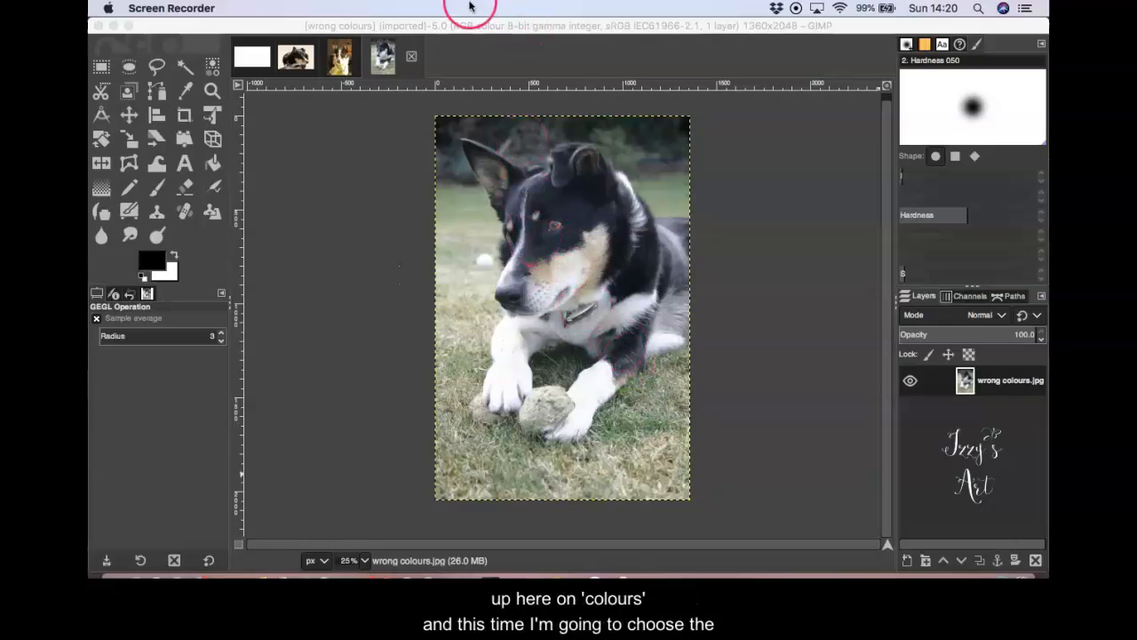
{"action": "left_click", "coordinate": [503, 64]}
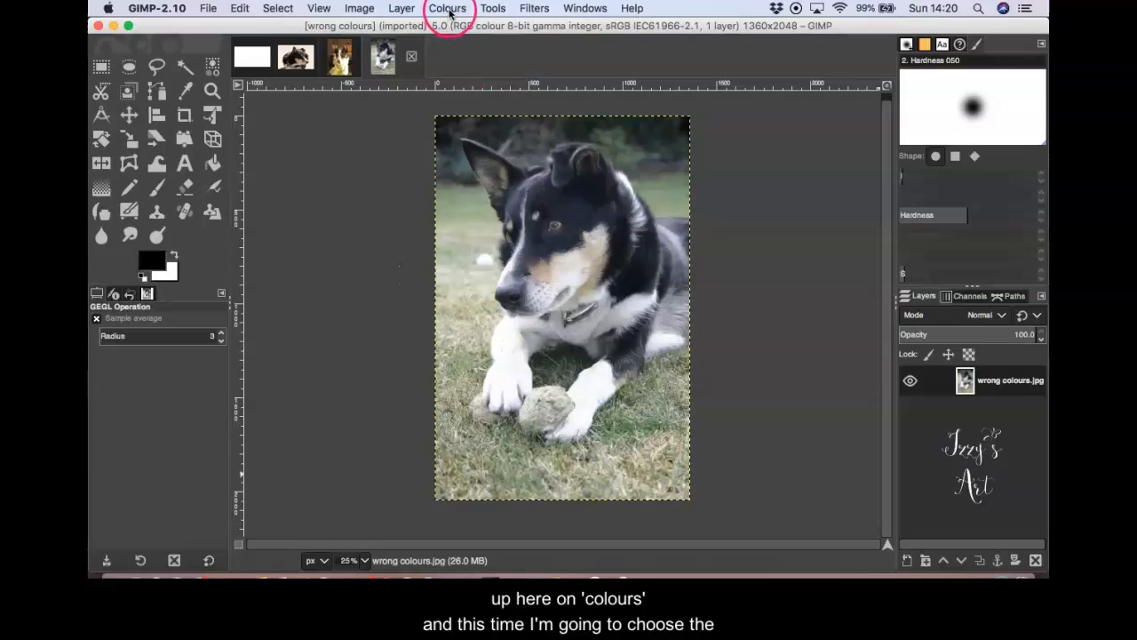
{"action": "left_click", "coordinate": [449, 10]}
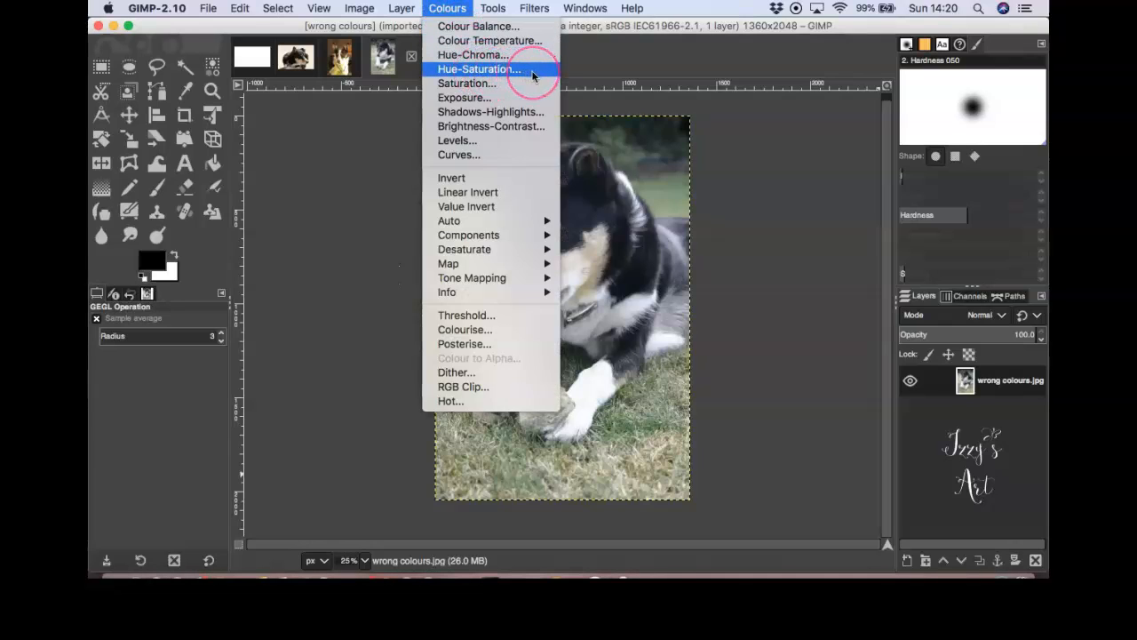
{"action": "left_click", "coordinate": [532, 76]}
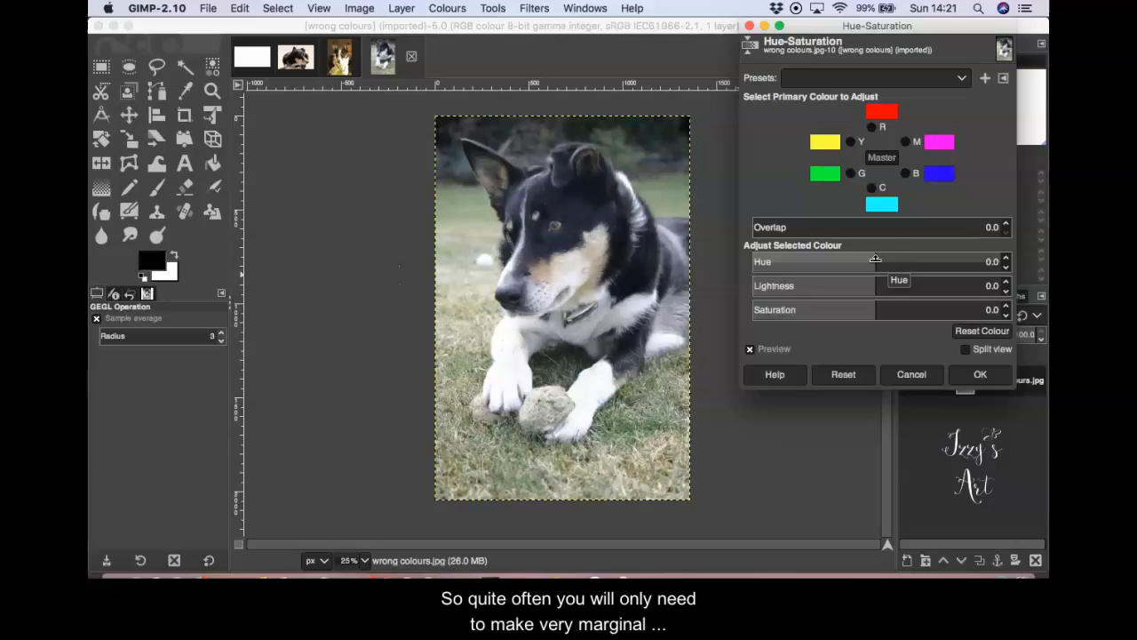
Step: Try strong positive hue shifts on the whole photo, raising Hue to 63.3 and up to 168
{"action": "left_click", "coordinate": [1007, 258]}
{"action": "left_click", "coordinate": [1006, 258]}
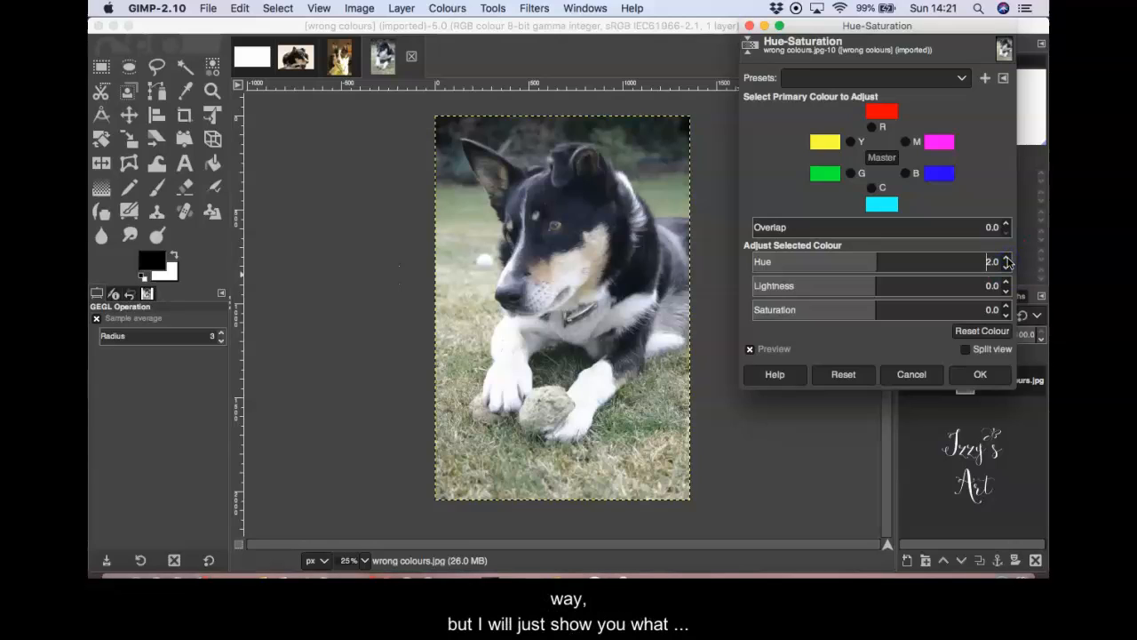
{"action": "left_click", "coordinate": [1006, 258]}
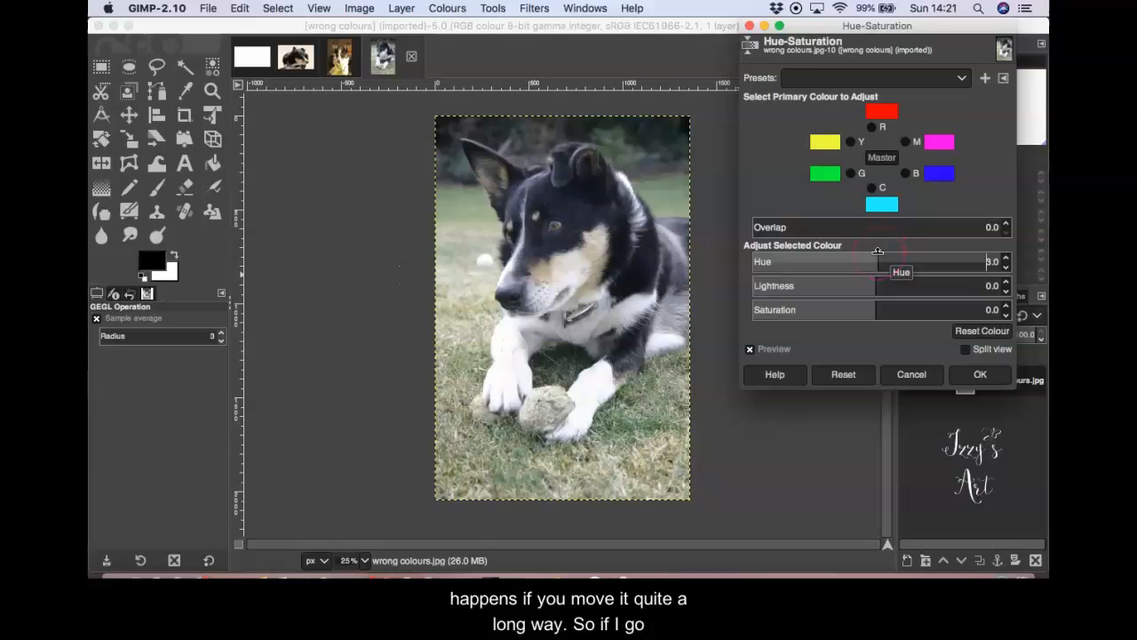
{"action": "left_click_drag", "start_coordinate": [878, 252], "coordinate": [918, 256]}
{"action": "left_click", "coordinate": [920, 256]}
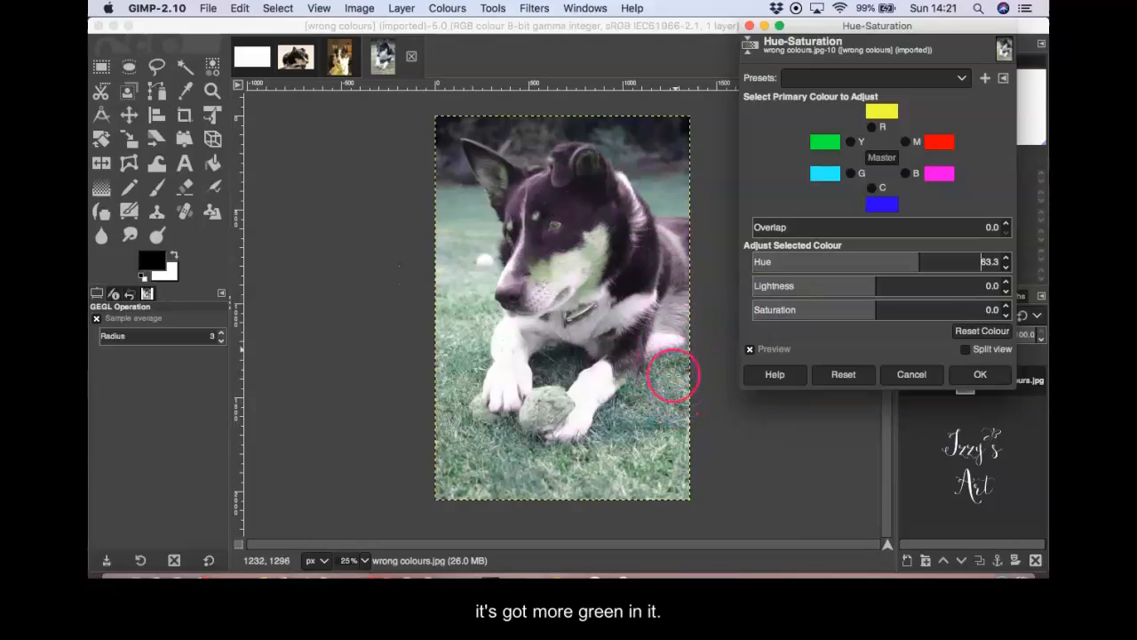
{"action": "left_click", "coordinate": [921, 256]}
{"action": "left_click_drag", "start_coordinate": [922, 256], "coordinate": [993, 251]}
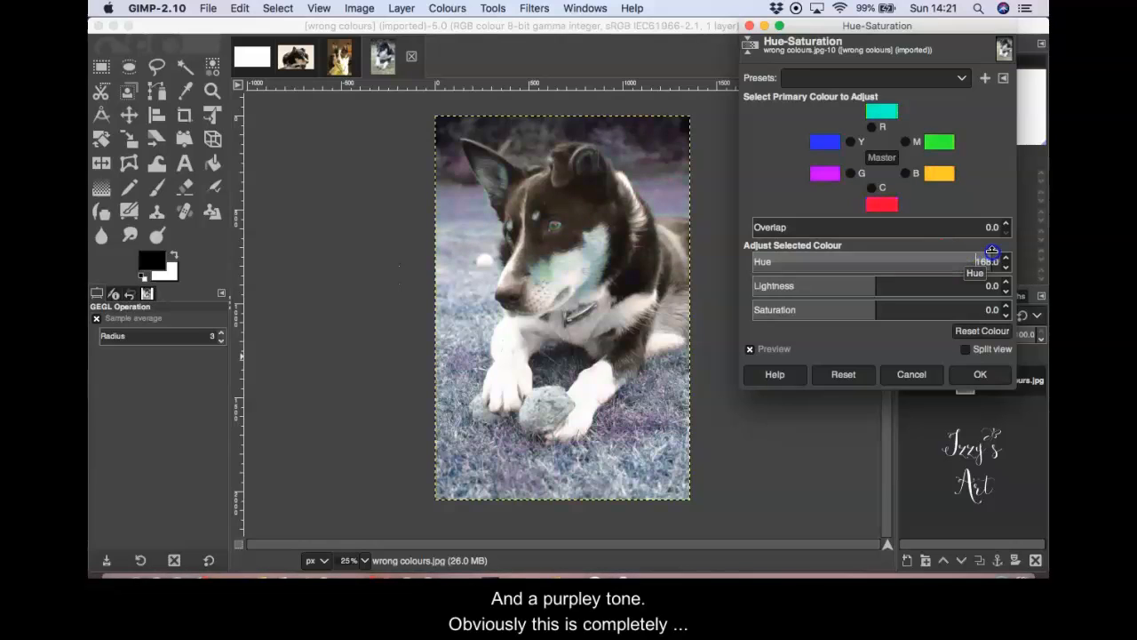
{"action": "left_click", "coordinate": [992, 251]}
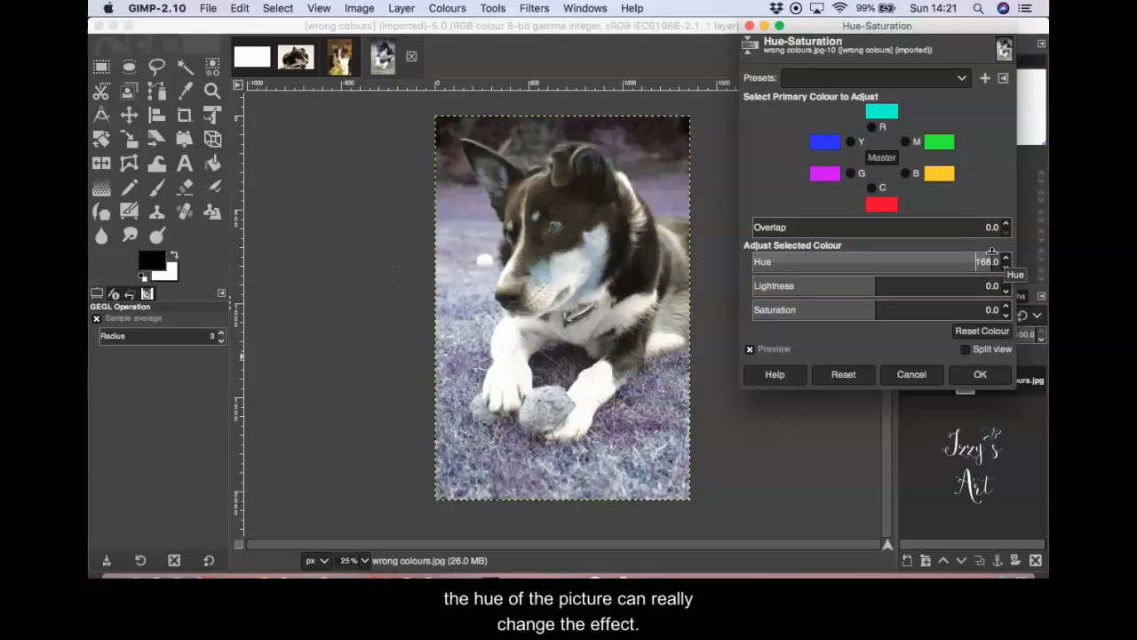
Step: Try negative hue shifts on the photo down to -180, and reset the Hue-Saturation settings
{"action": "left_click_drag", "start_coordinate": [993, 251], "coordinate": [843, 251]}
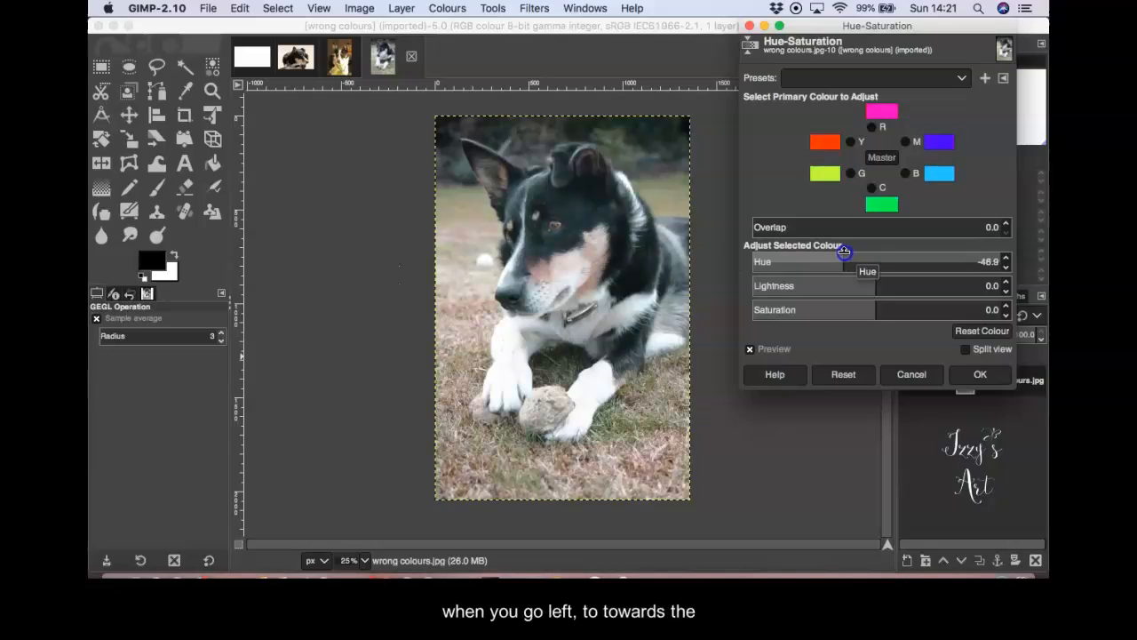
{"action": "left_click_drag", "start_coordinate": [844, 251], "coordinate": [736, 258]}
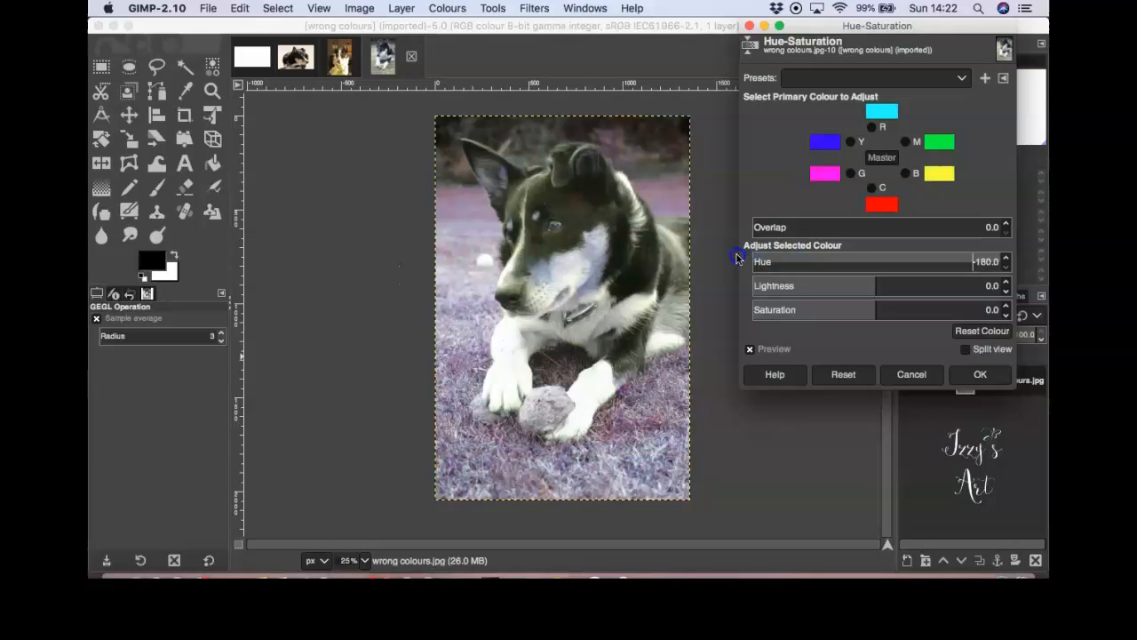
{"action": "left_click", "coordinate": [842, 375]}
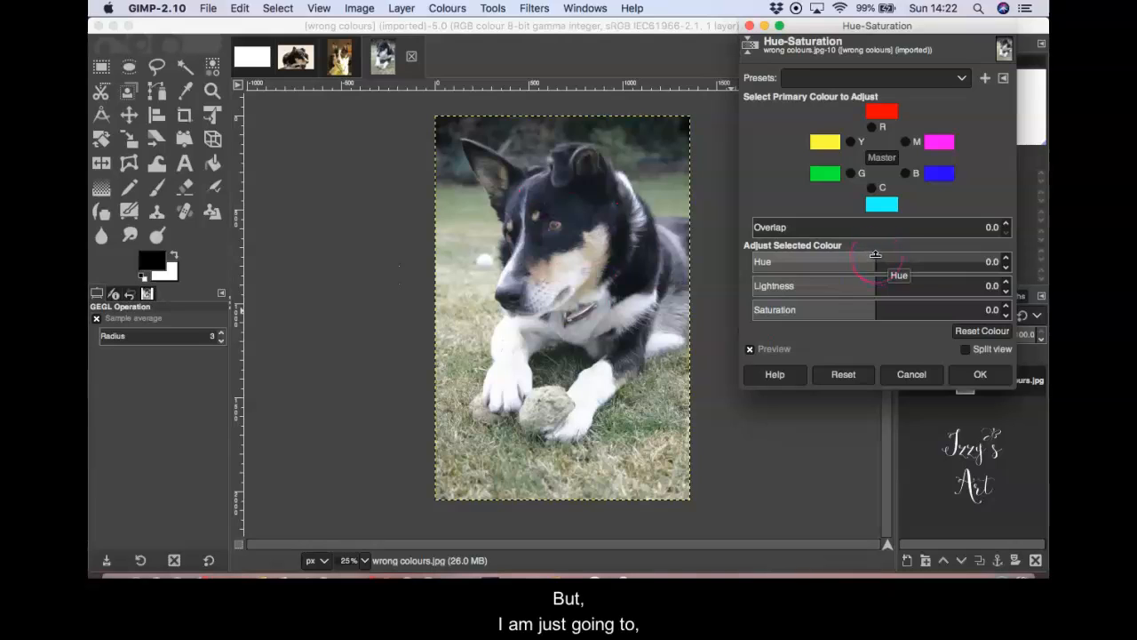
Step: Set the photo's Hue to -10 and compare the adjustment with the original in split view
{"action": "left_click", "coordinate": [1005, 267]}
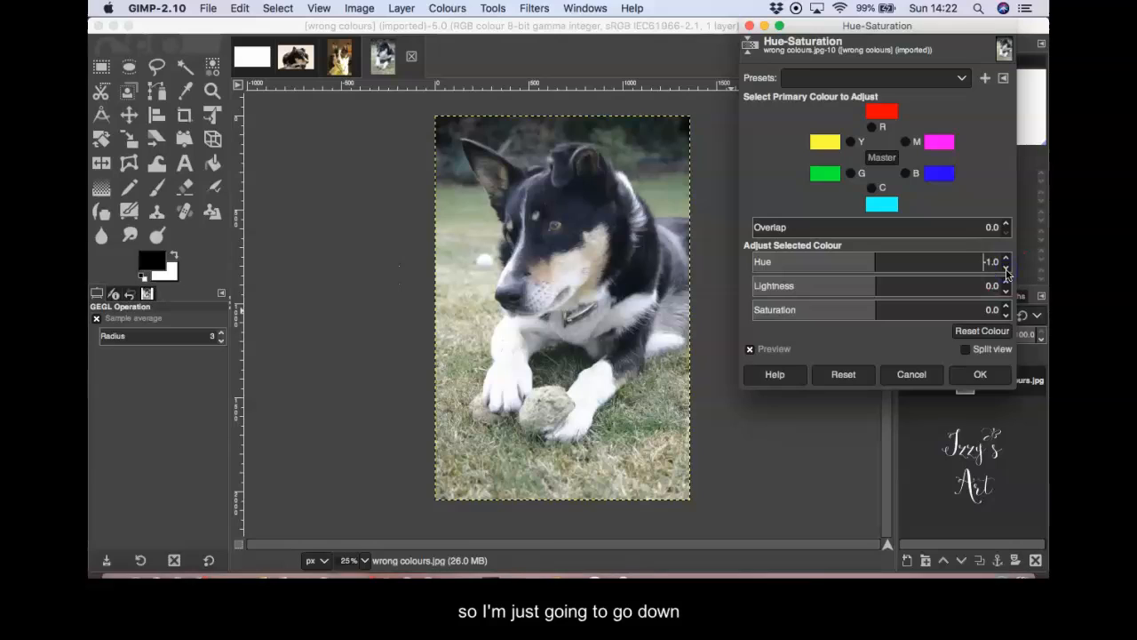
{"action": "left_click", "coordinate": [1005, 268]}
{"action": "left_click", "coordinate": [1006, 268]}
{"action": "left_click", "coordinate": [1005, 268]}
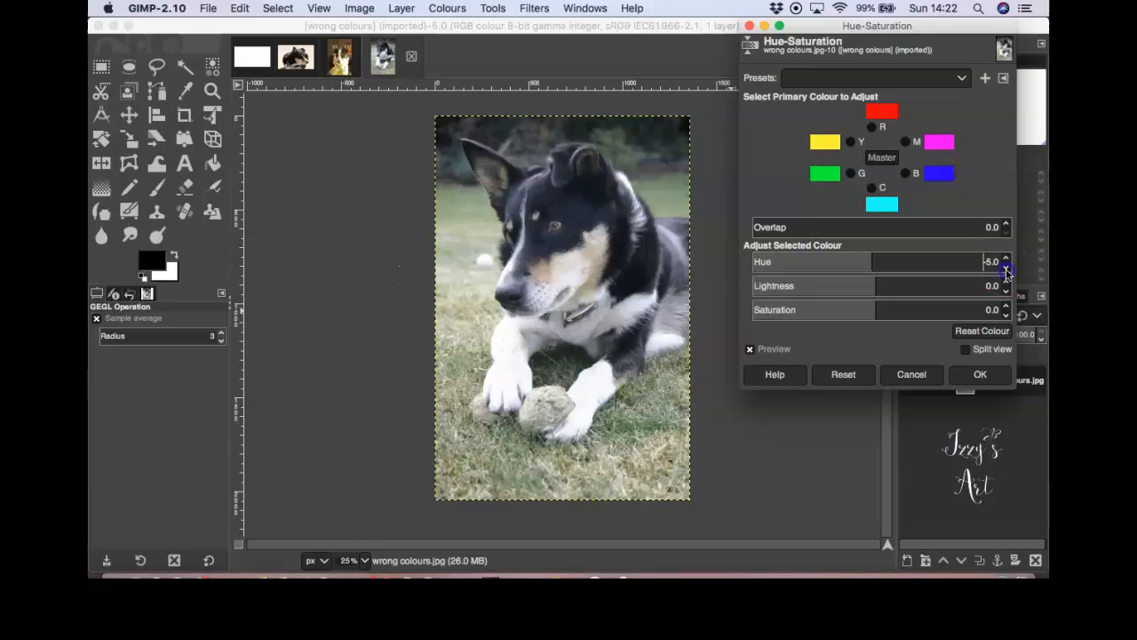
{"action": "left_click", "coordinate": [1005, 268]}
{"action": "left_click", "coordinate": [1005, 269]}
{"action": "left_click", "coordinate": [1006, 268]}
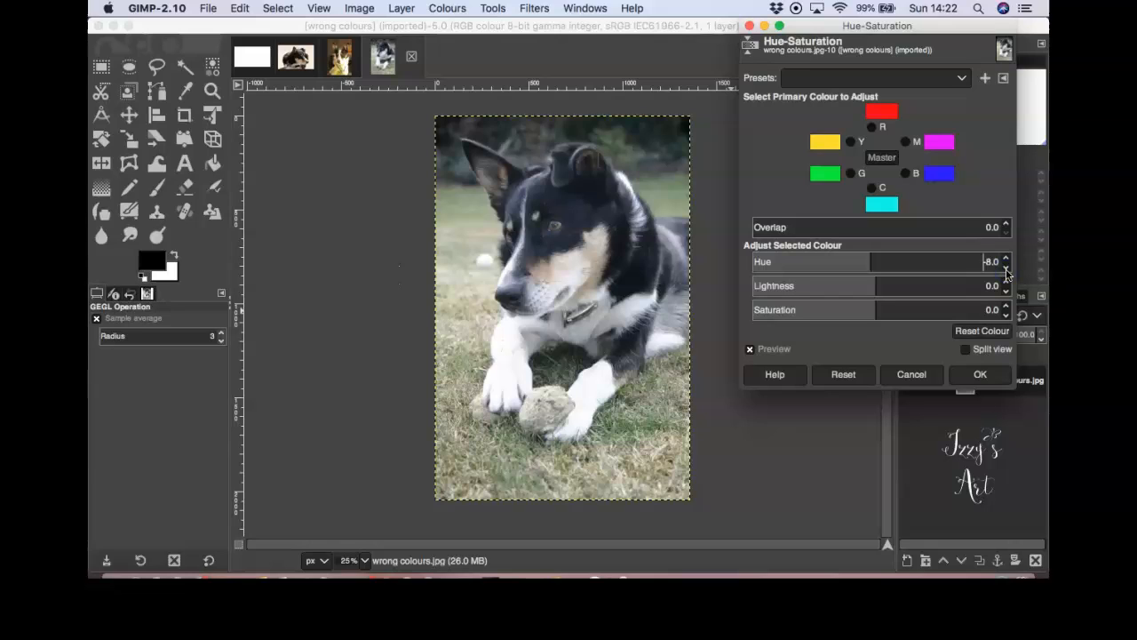
{"action": "left_click", "coordinate": [1006, 270]}
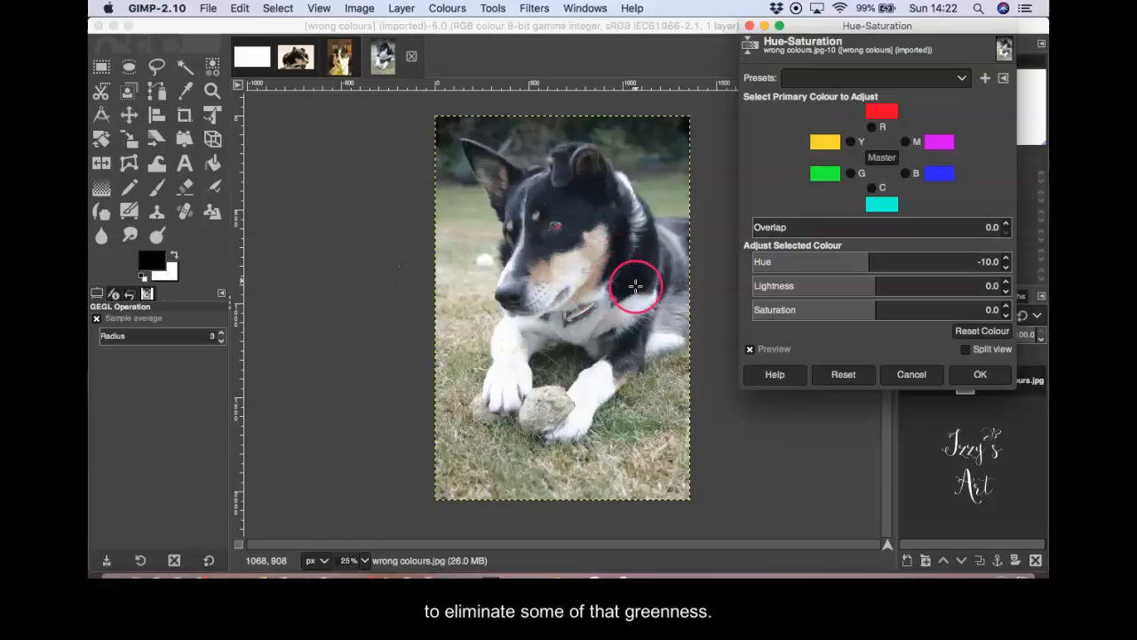
{"action": "left_click", "coordinate": [966, 352]}
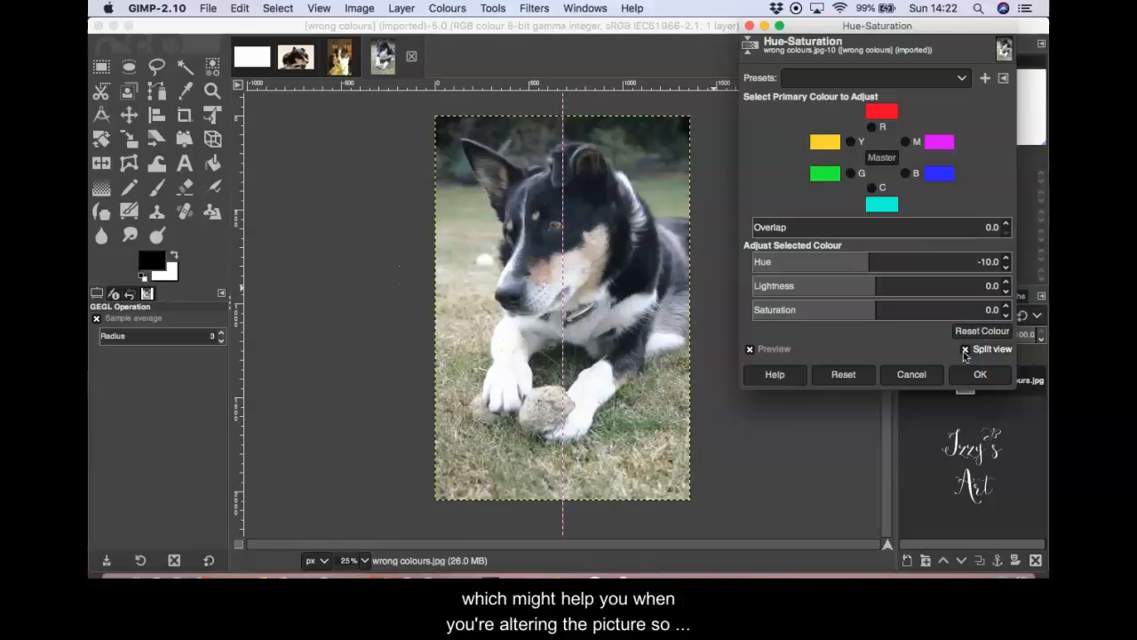
{"action": "left_click", "coordinate": [965, 351]}
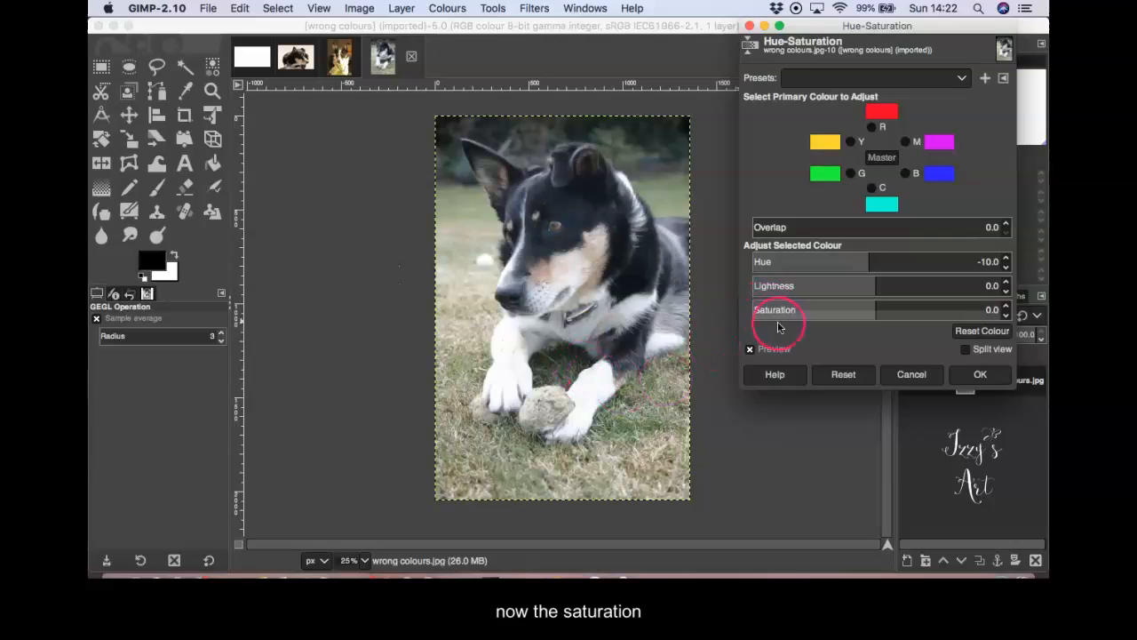
Step: Try both Saturation extremes on the photo, -100 and 100
{"action": "left_click", "coordinate": [876, 306]}
{"action": "left_click_drag", "start_coordinate": [876, 307], "coordinate": [744, 307]}
{"action": "left_click", "coordinate": [753, 313]}
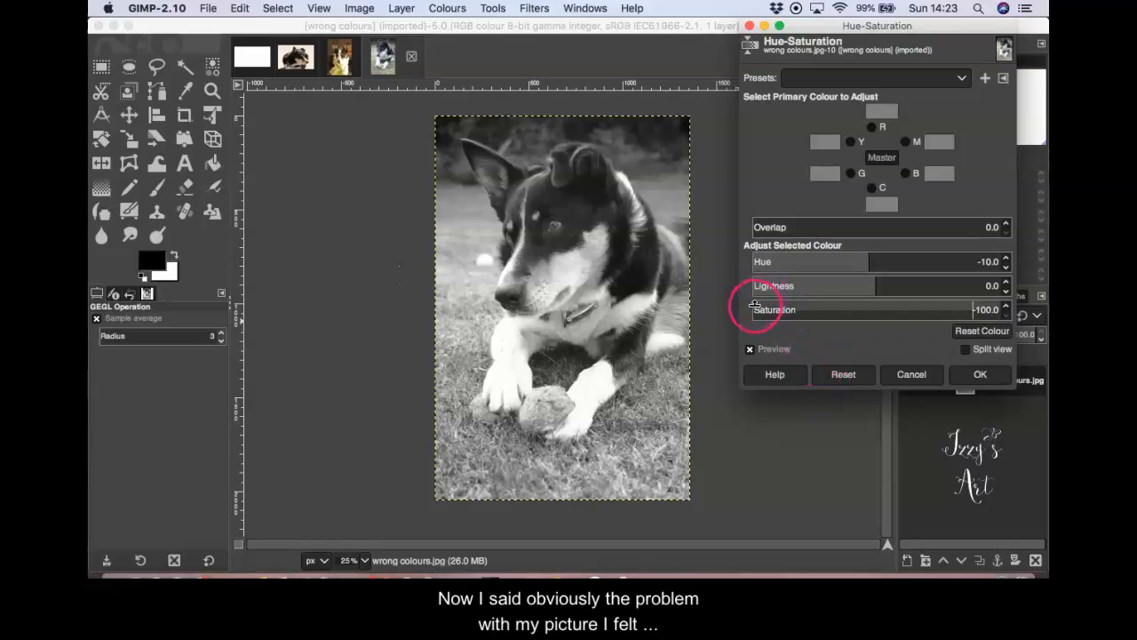
{"action": "left_click_drag", "start_coordinate": [754, 306], "coordinate": [1010, 308]}
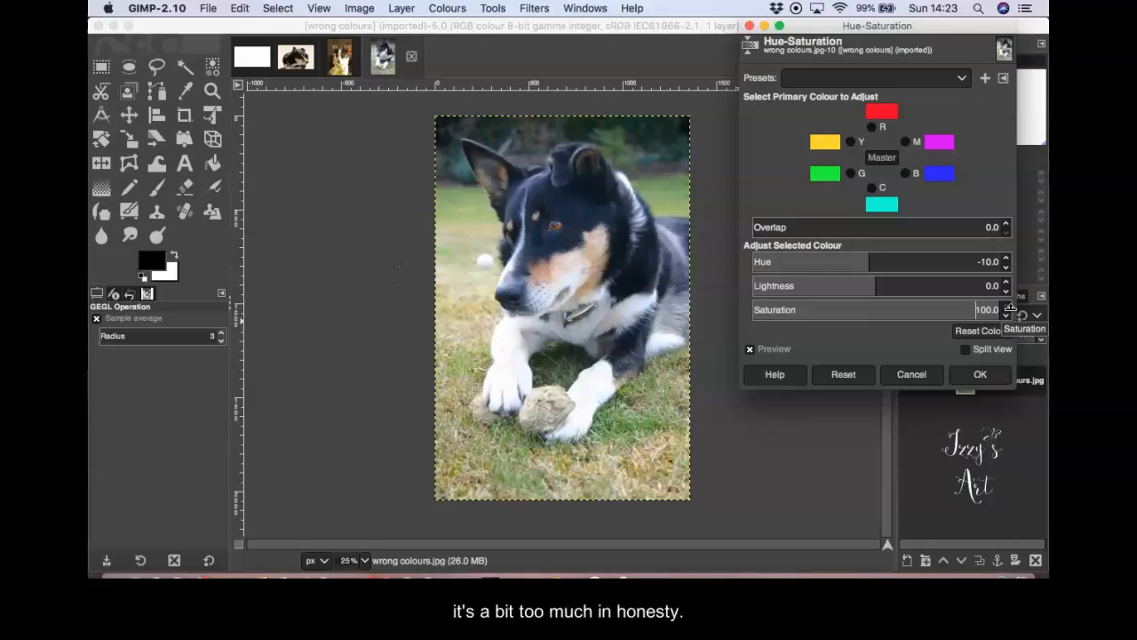
Step: Set the Saturation to 40.6 and apply the Hue-Saturation adjustment to the photo
{"action": "left_click_drag", "start_coordinate": [1005, 303], "coordinate": [943, 299]}
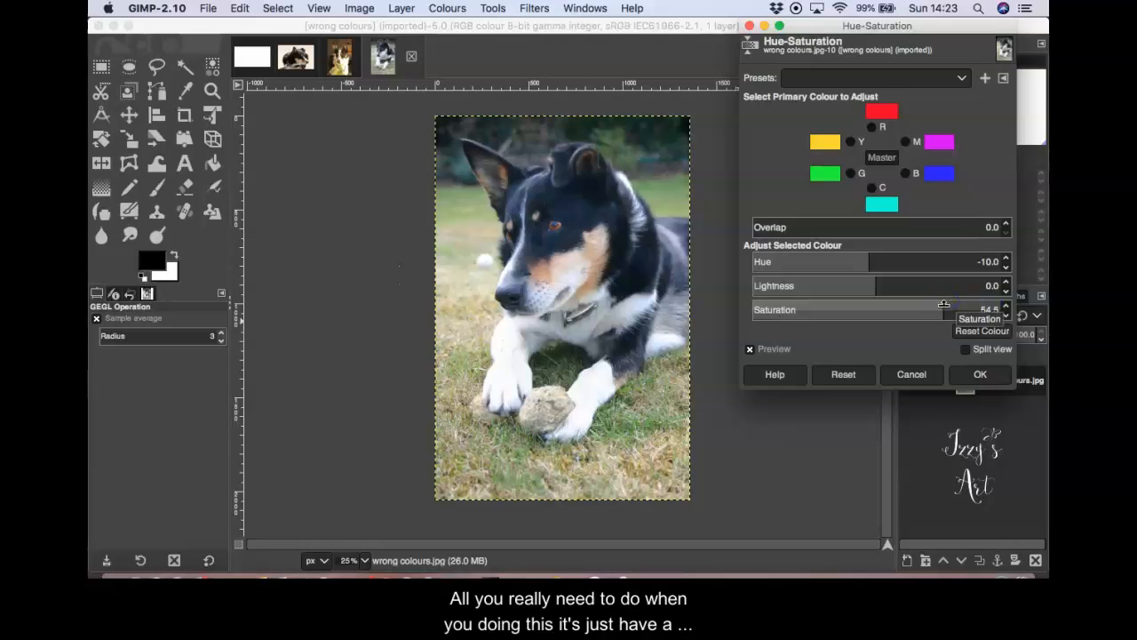
{"action": "left_click", "coordinate": [943, 305]}
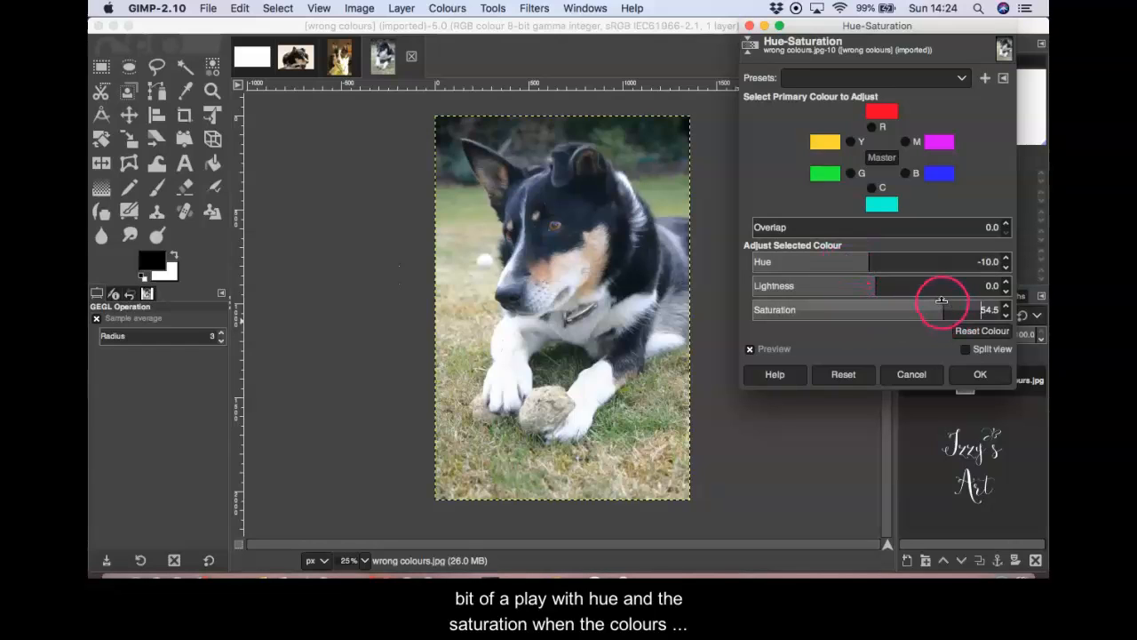
{"action": "left_click", "coordinate": [941, 302]}
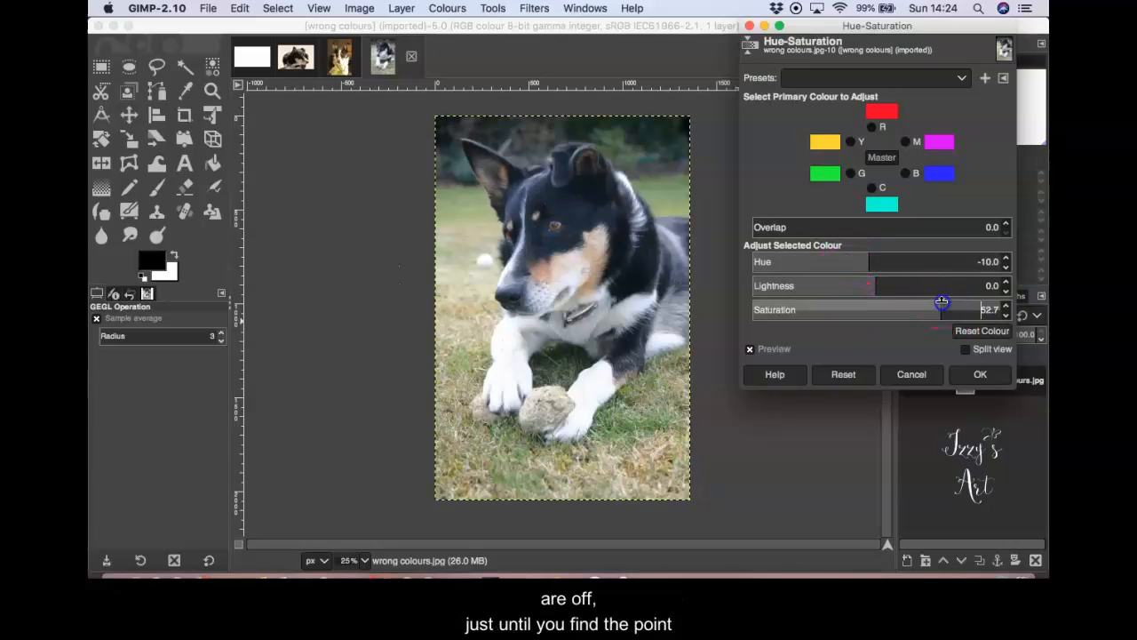
{"action": "left_click_drag", "start_coordinate": [942, 302], "coordinate": [916, 303]}
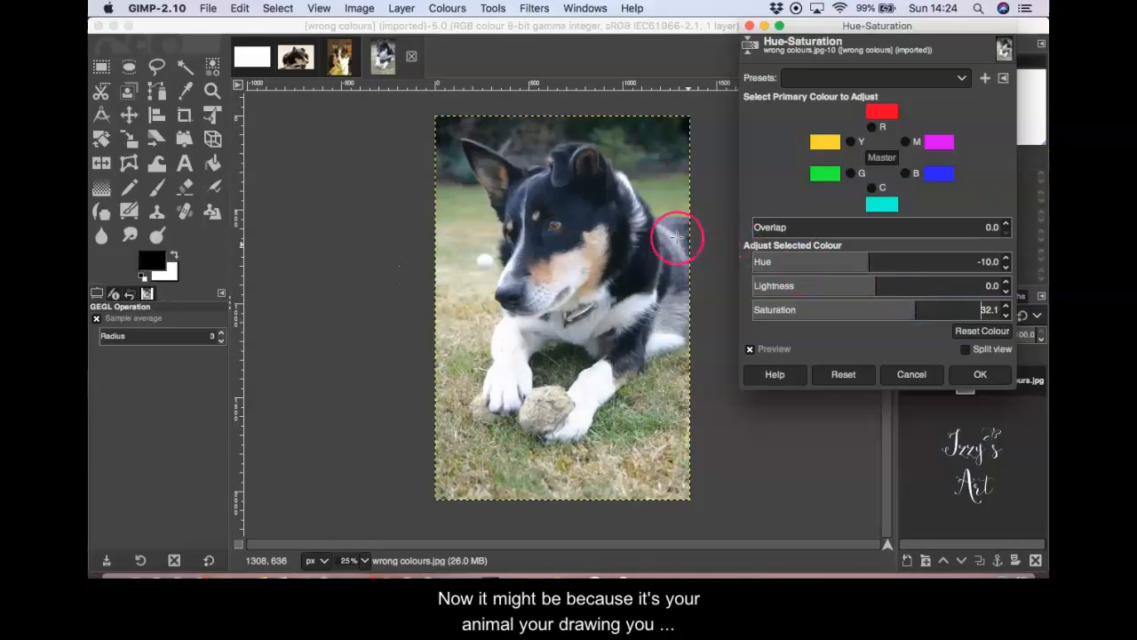
{"action": "left_click", "coordinate": [640, 275]}
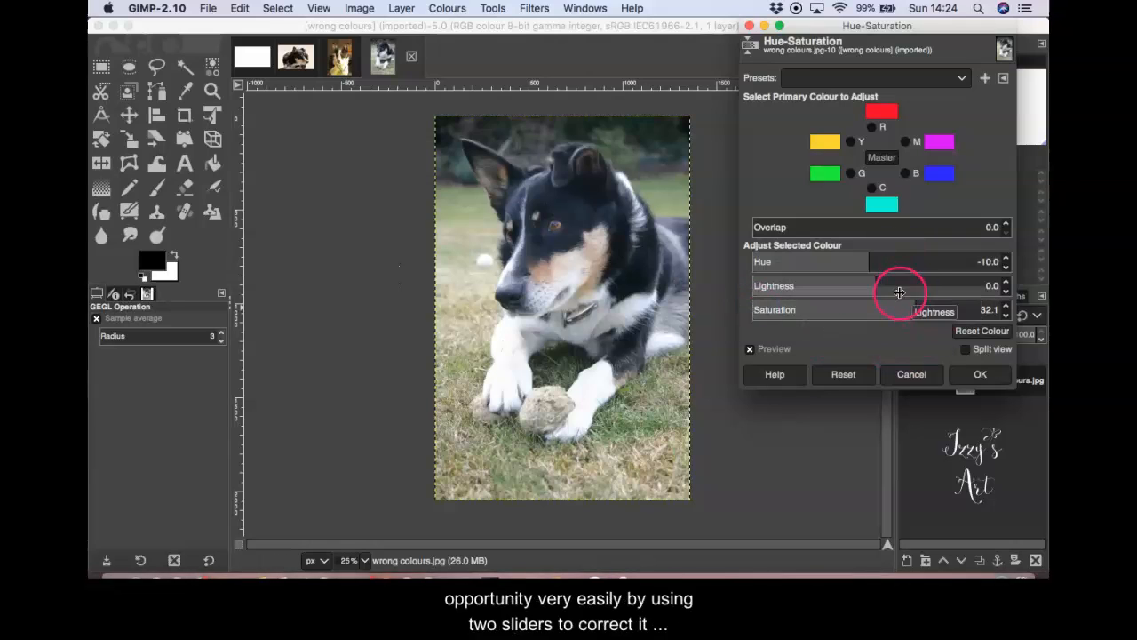
{"action": "mouse_move", "coordinate": [913, 299]}
{"action": "left_mouse_down"}
{"action": "mouse_move", "coordinate": [893, 304]}
{"action": "mouse_move", "coordinate": [927, 303]}
{"action": "left_mouse_up"}
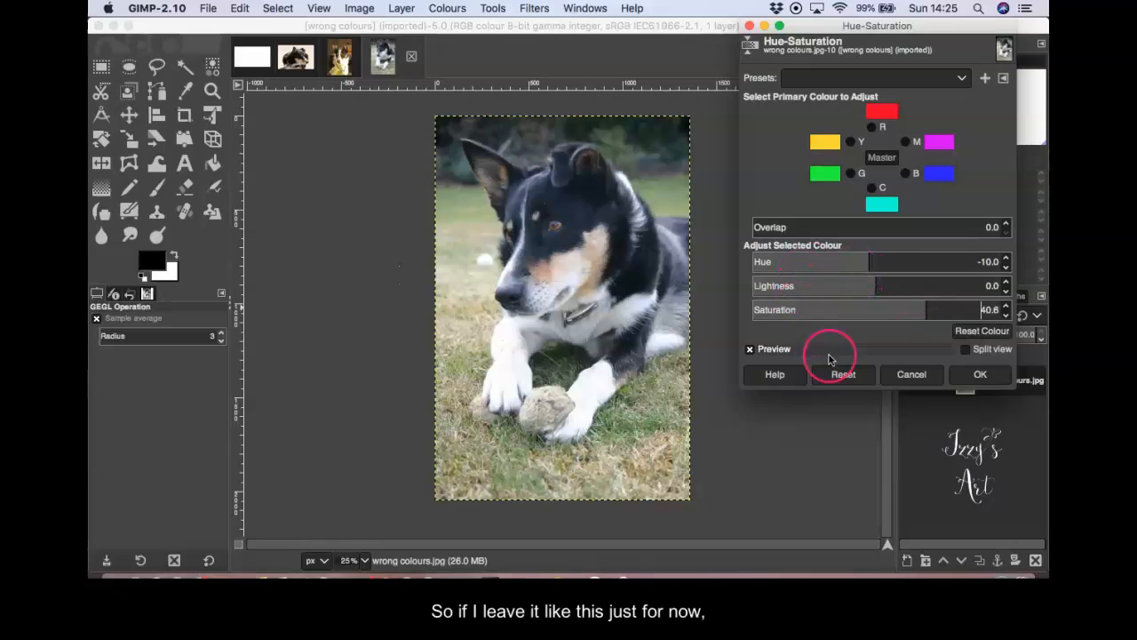
{"action": "left_click", "coordinate": [978, 384]}
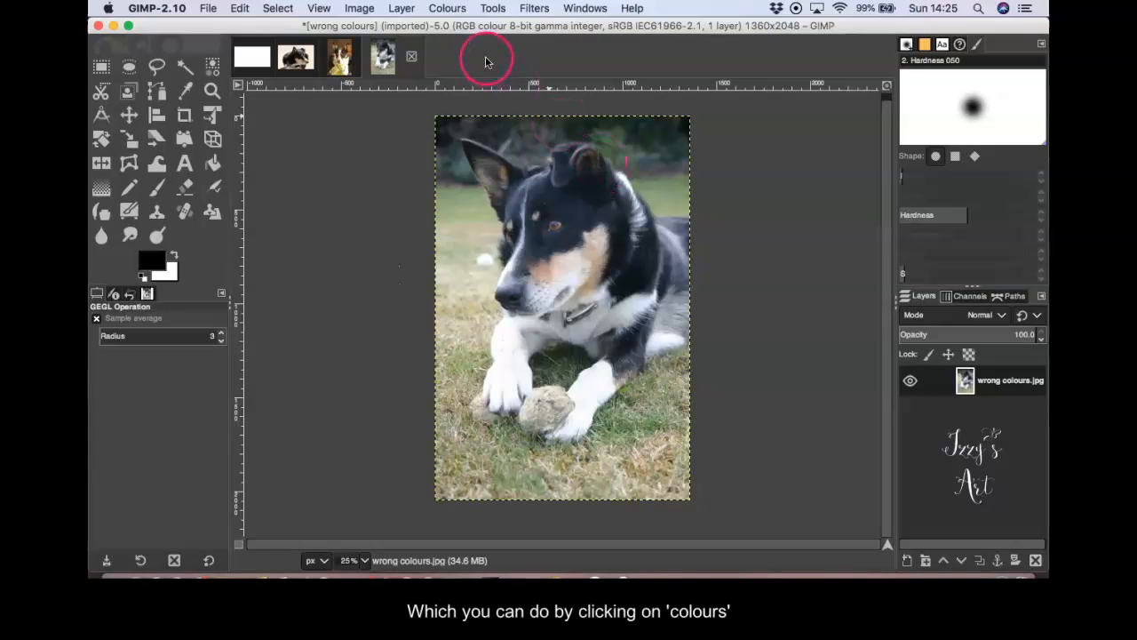
Step: Raise the Contrast of wrong colours.jpg to 14 using Brightness-Contrast, with the dialog moved clear of the photo
{"action": "left_click", "coordinate": [451, 9]}
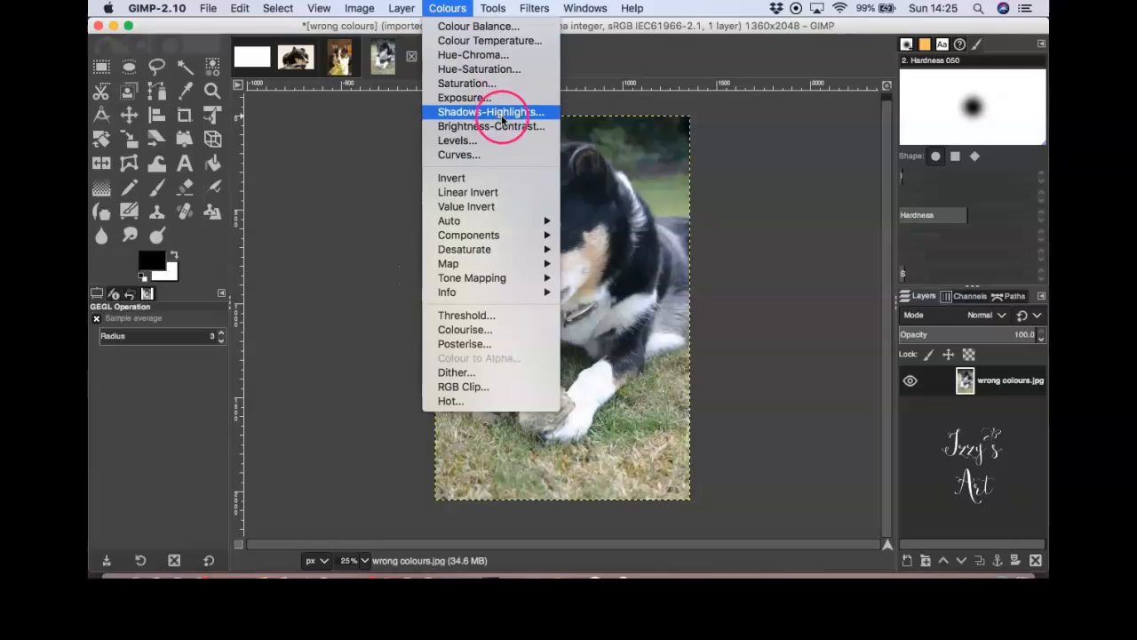
{"action": "left_click", "coordinate": [539, 131]}
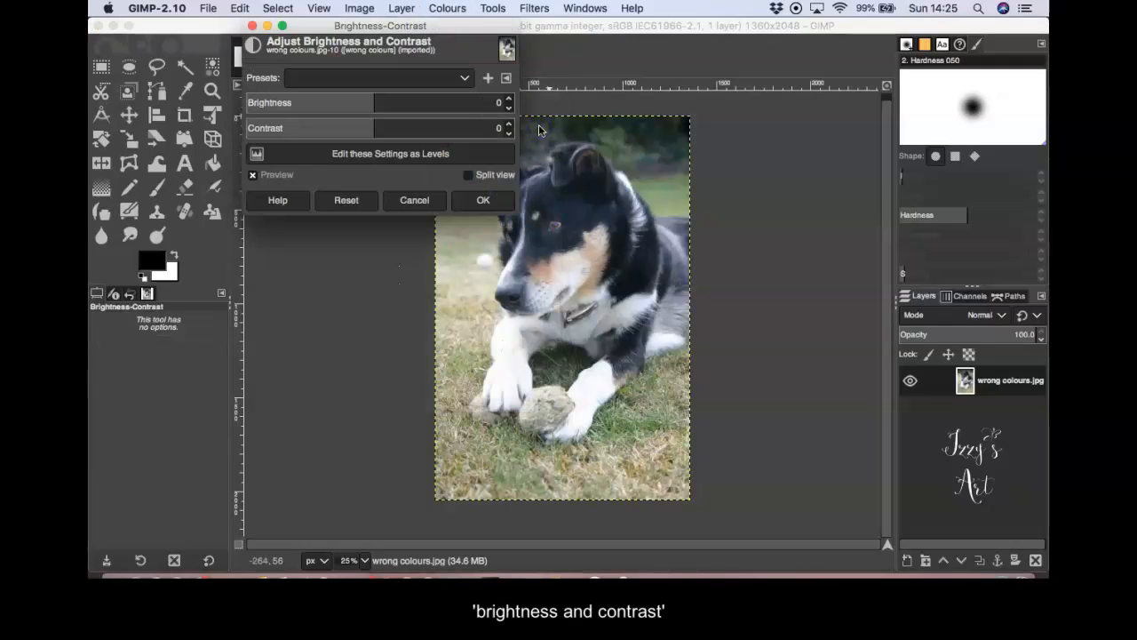
{"action": "left_click", "coordinate": [446, 33]}
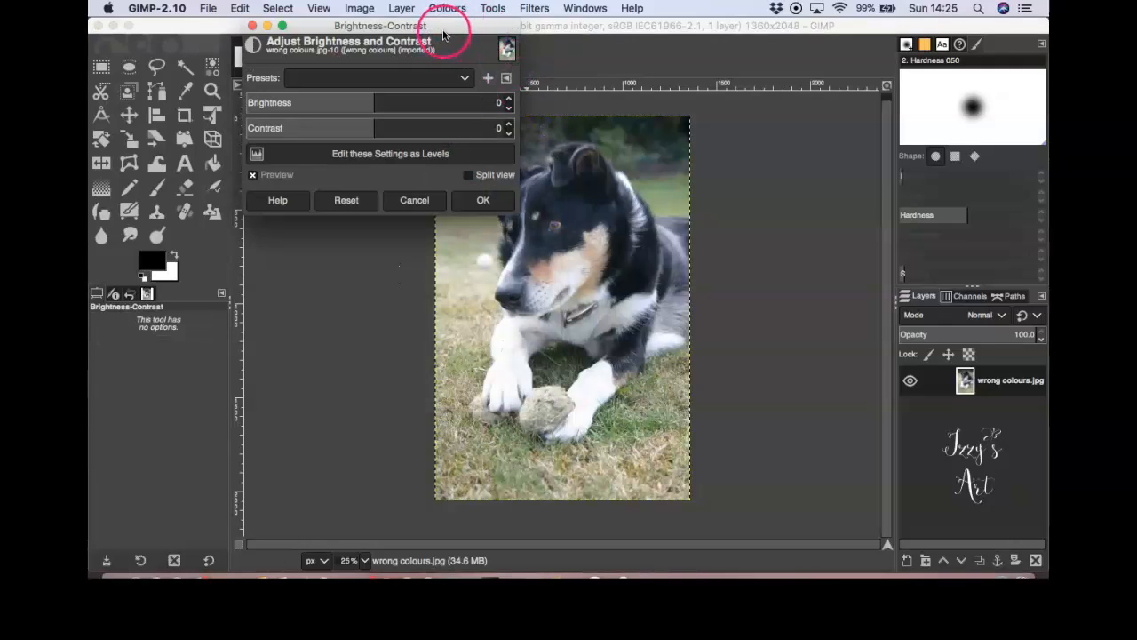
{"action": "left_click_drag", "start_coordinate": [443, 31], "coordinate": [916, 104]}
{"action": "left_click", "coordinate": [900, 152]}
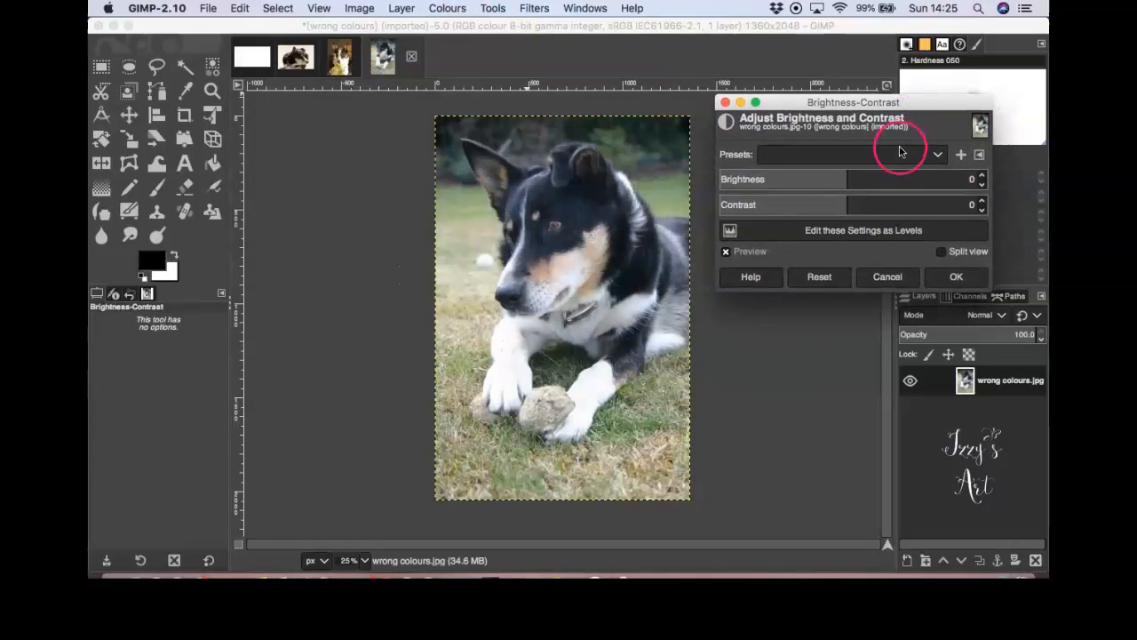
{"action": "left_click", "coordinate": [981, 202]}
{"action": "left_click", "coordinate": [982, 205]}
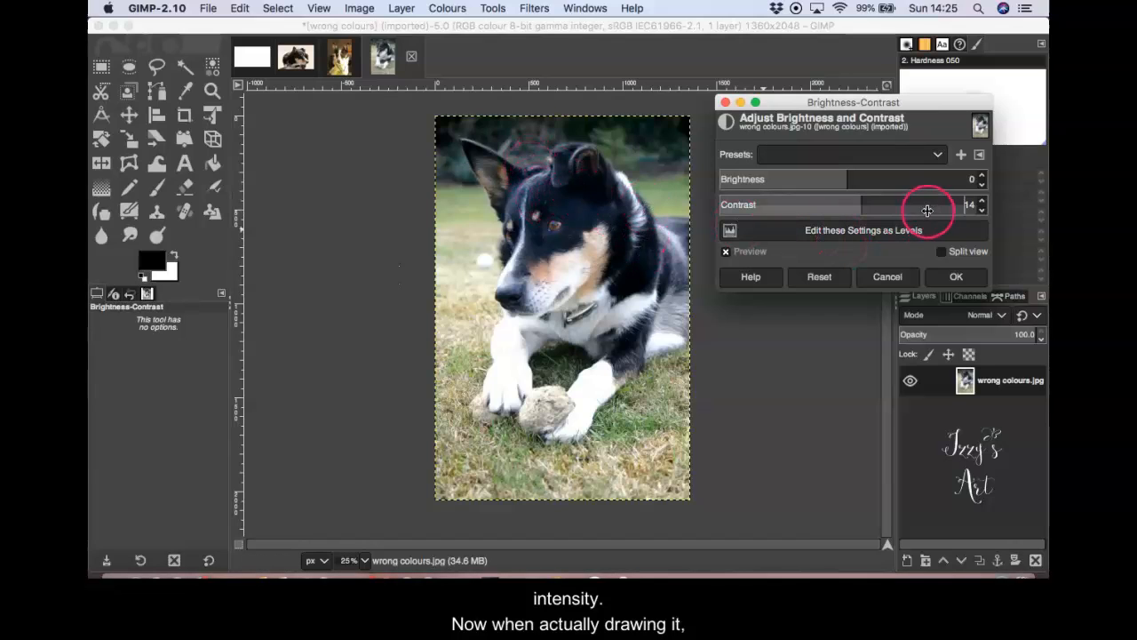
Step: Lower the Contrast of the photo to -8 to lighten the dark fur
{"action": "left_click", "coordinate": [981, 211]}
{"action": "left_click", "coordinate": [982, 210]}
{"action": "left_click", "coordinate": [982, 211]}
{"action": "left_click", "coordinate": [982, 211]}
{"action": "left_click", "coordinate": [981, 211]}
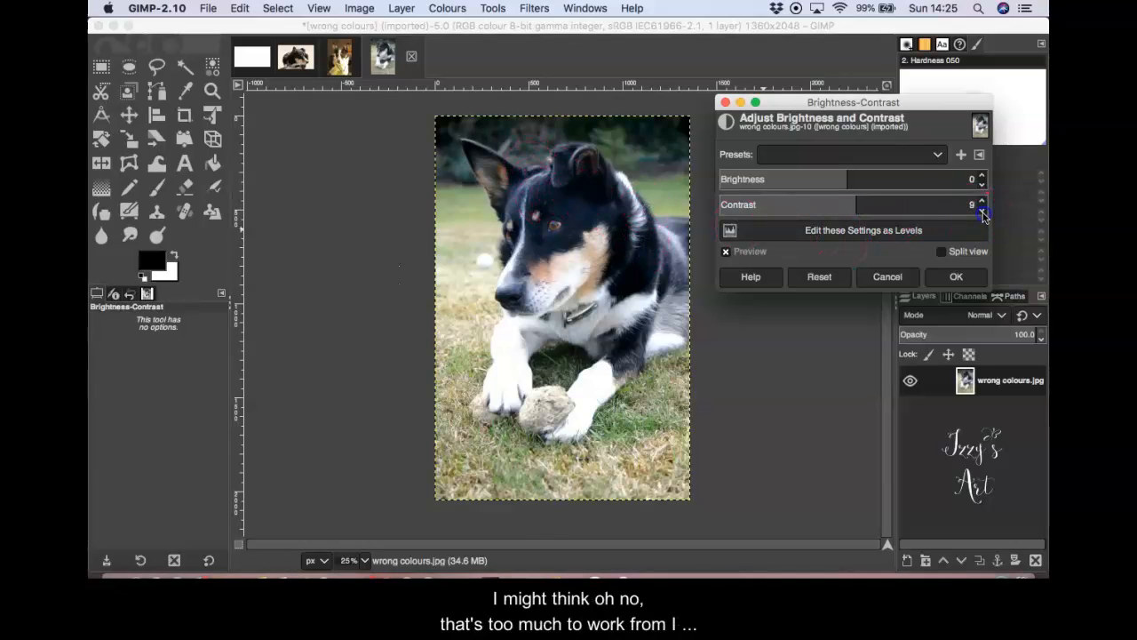
{"action": "left_click", "coordinate": [982, 211]}
{"action": "left_click", "coordinate": [982, 211]}
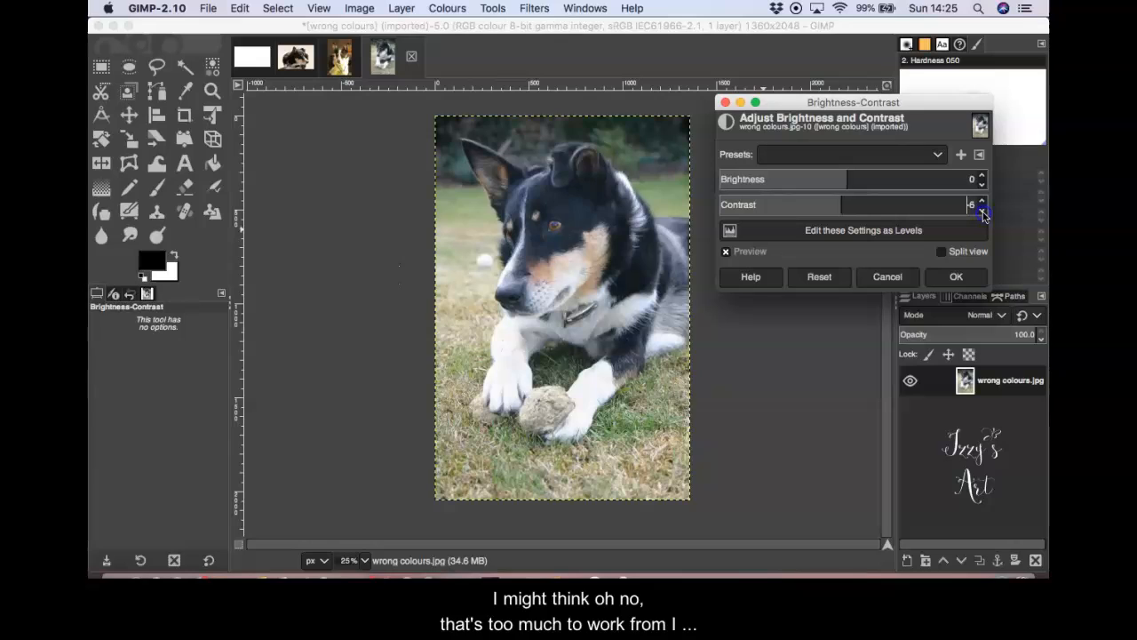
{"action": "left_click", "coordinate": [982, 211]}
{"action": "left_click", "coordinate": [982, 210]}
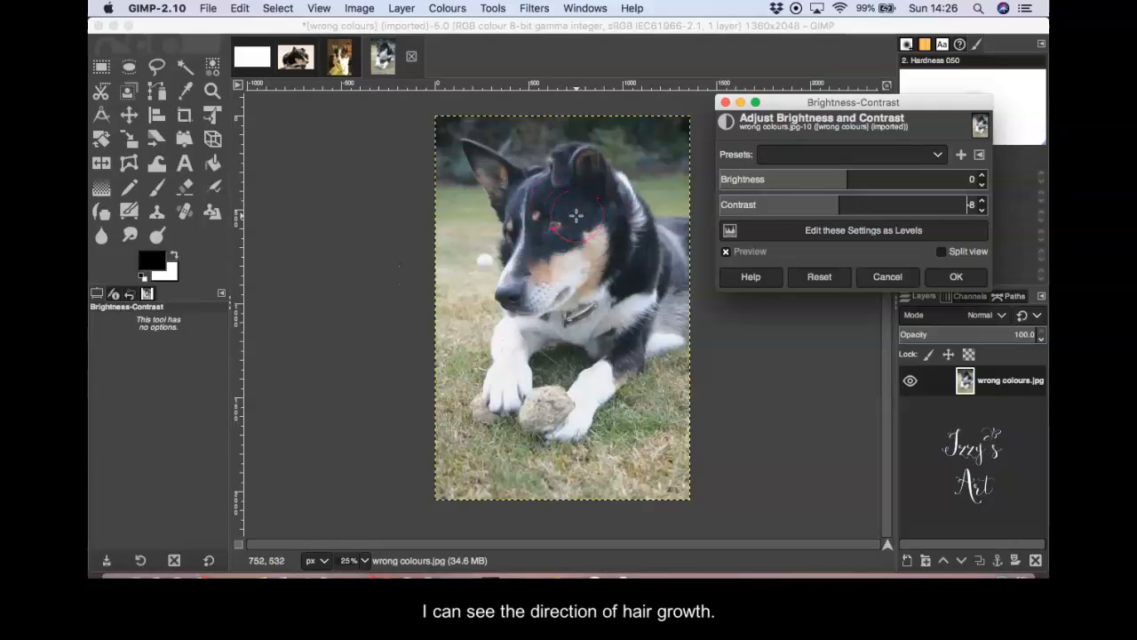
Step: Raise the Contrast of the photo to 10
{"action": "left_click", "coordinate": [982, 201]}
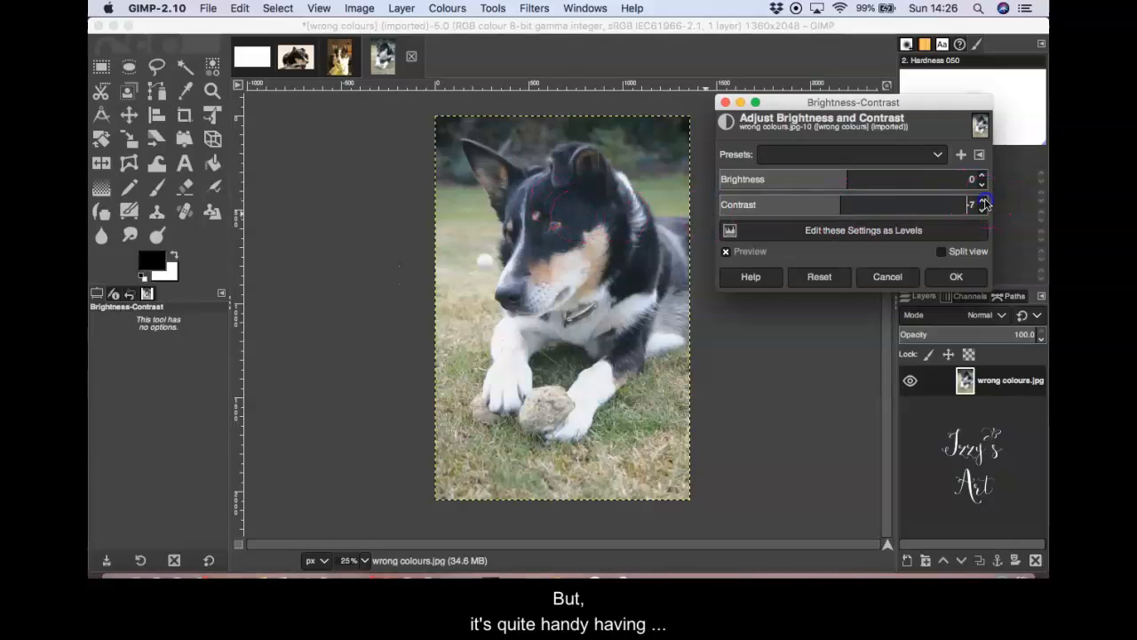
{"action": "left_click", "coordinate": [983, 200]}
{"action": "left_click", "coordinate": [983, 201]}
{"action": "left_click", "coordinate": [982, 200]}
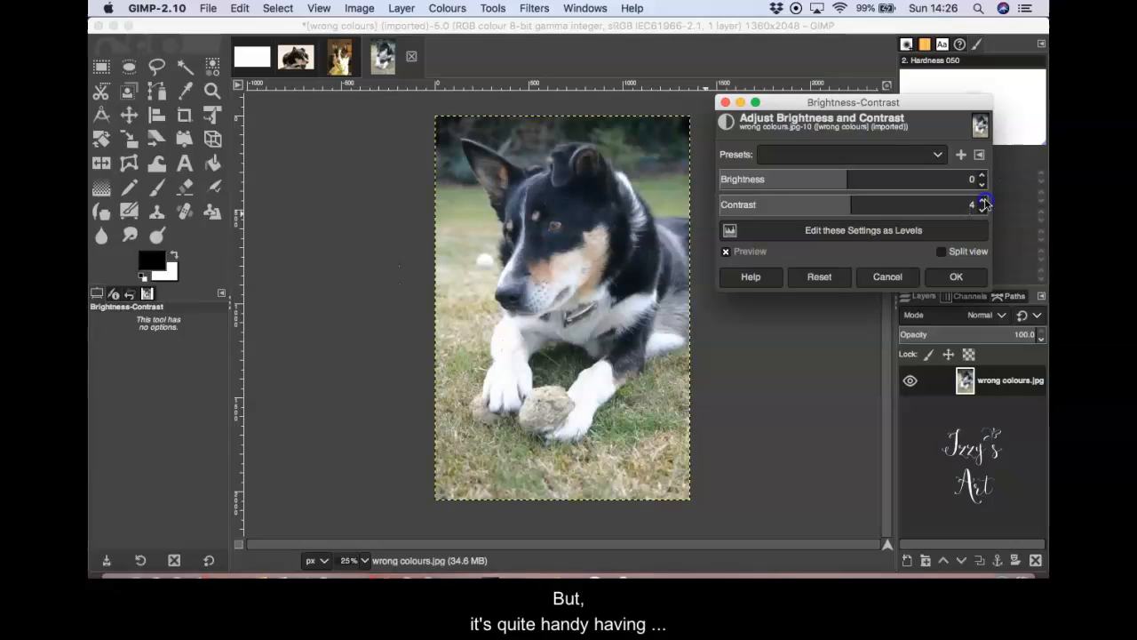
{"action": "left_click", "coordinate": [983, 200]}
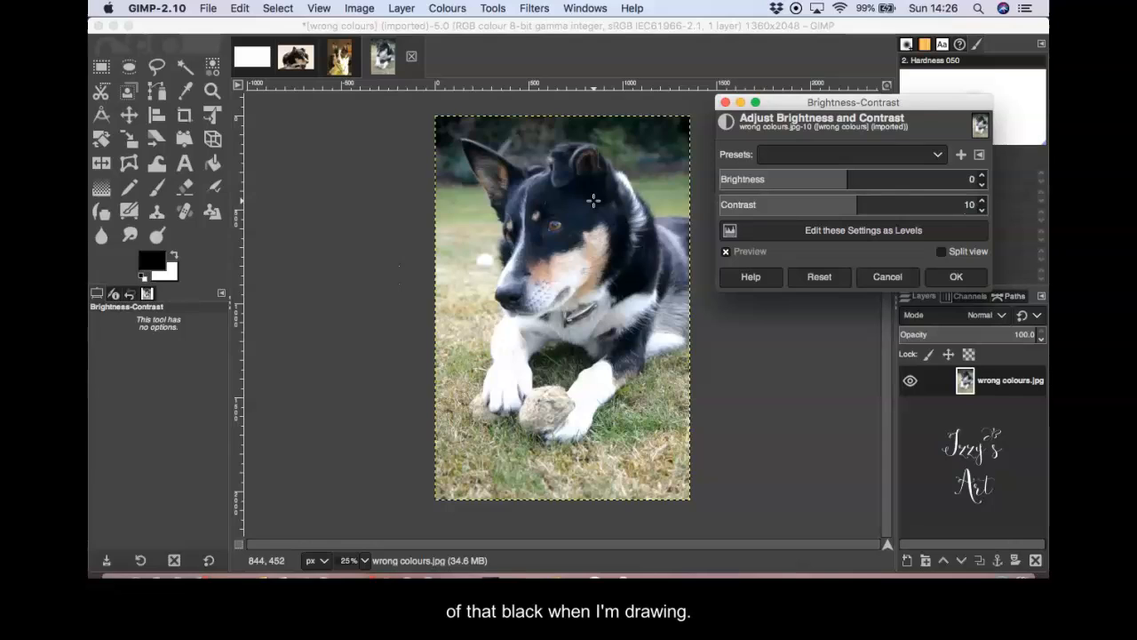
Step: Set the Brightness to 11 and the Contrast to 20 in the Brightness-Contrast adjustment
{"action": "left_click", "coordinate": [983, 175]}
{"action": "left_click", "coordinate": [982, 175]}
{"action": "left_click", "coordinate": [982, 175]}
{"action": "left_click", "coordinate": [982, 175]}
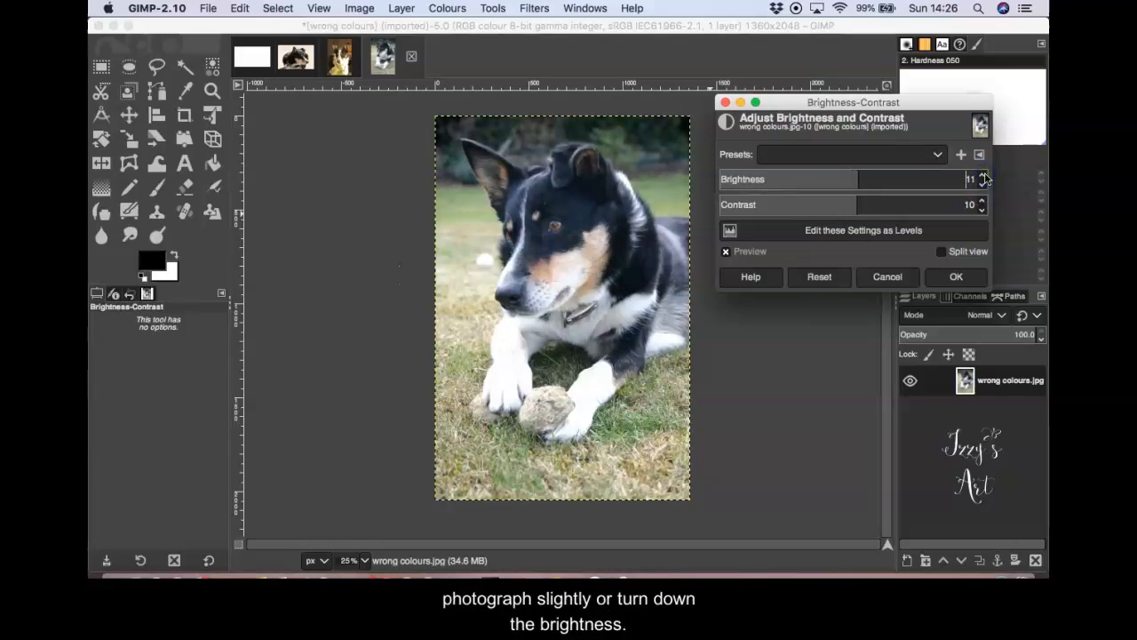
{"action": "left_click", "coordinate": [983, 201]}
{"action": "left_click", "coordinate": [983, 201]}
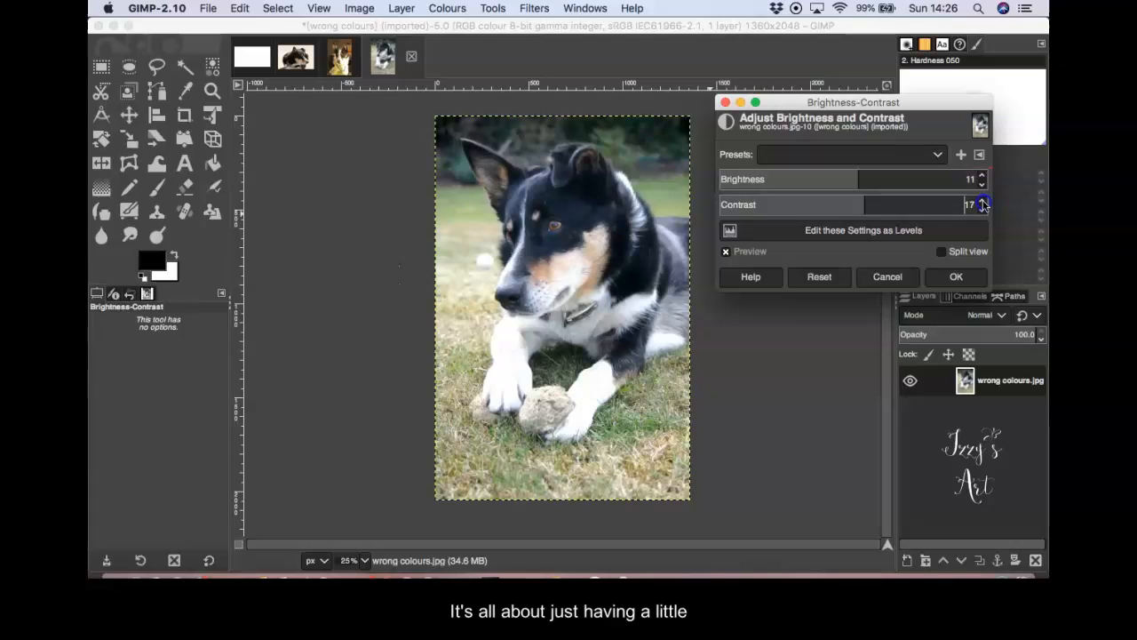
Step: Lower the Brightness of the photo to -11
{"action": "left_click", "coordinate": [983, 183]}
{"action": "left_click", "coordinate": [982, 186]}
{"action": "left_click", "coordinate": [982, 186]}
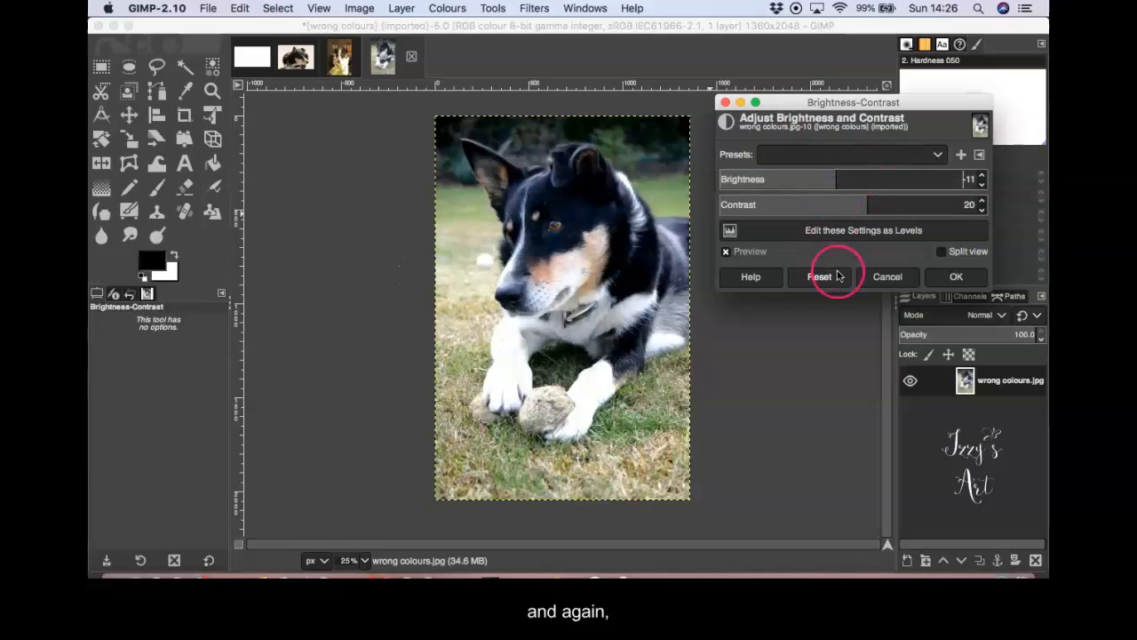
Step: Compare the adjustment with the original in split view and reset the Brightness and Contrast values
{"action": "left_click", "coordinate": [942, 253]}
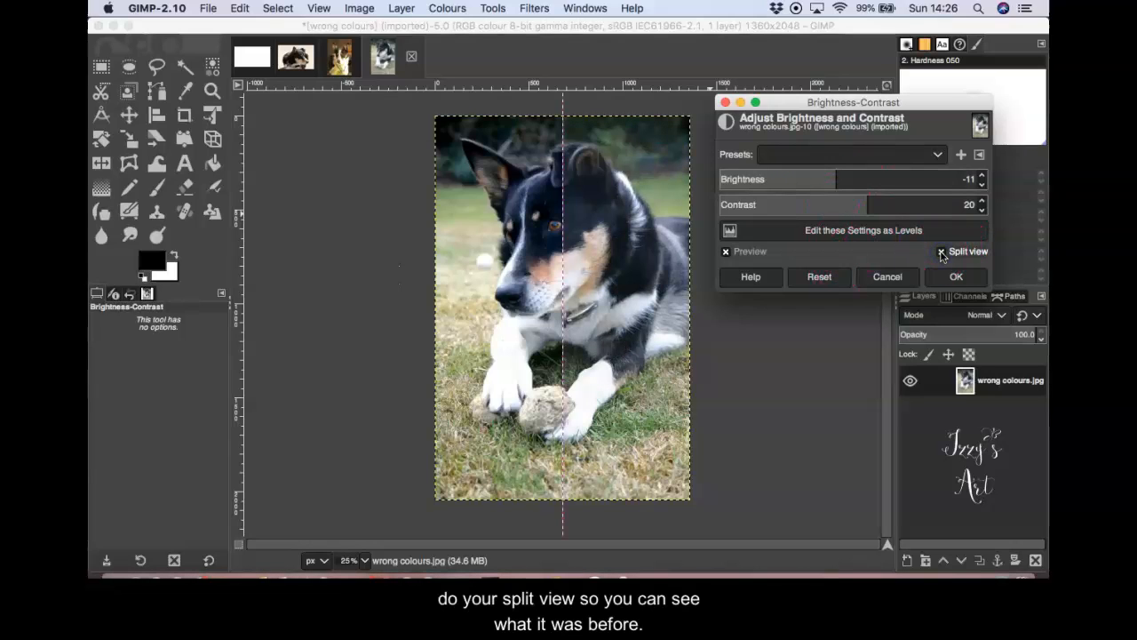
{"action": "left_click", "coordinate": [839, 276]}
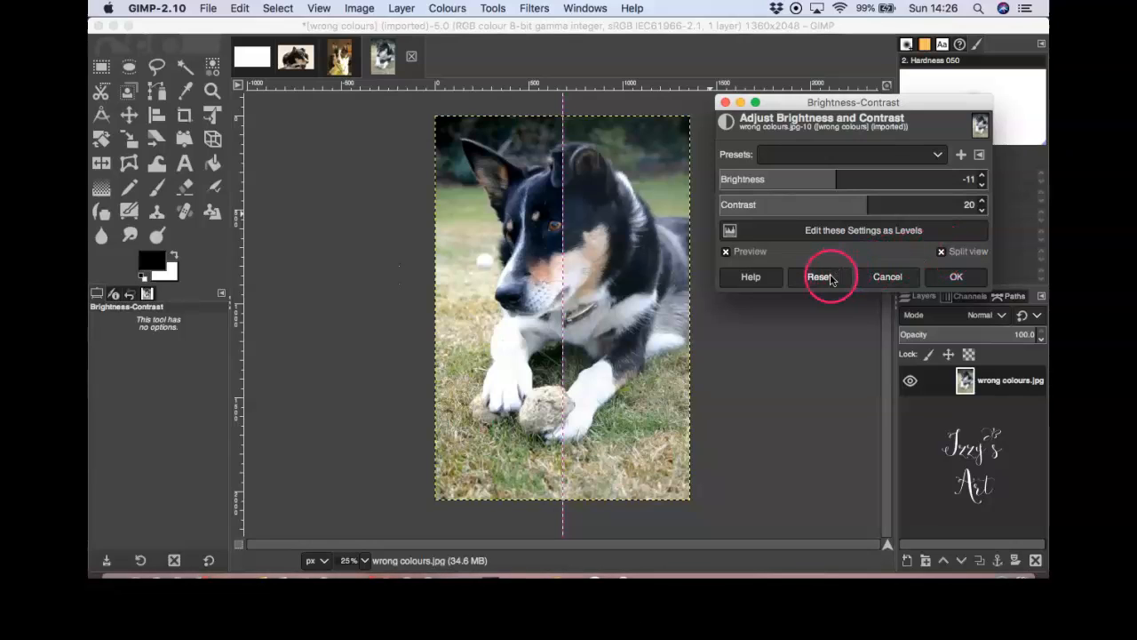
{"action": "left_click", "coordinate": [941, 251]}
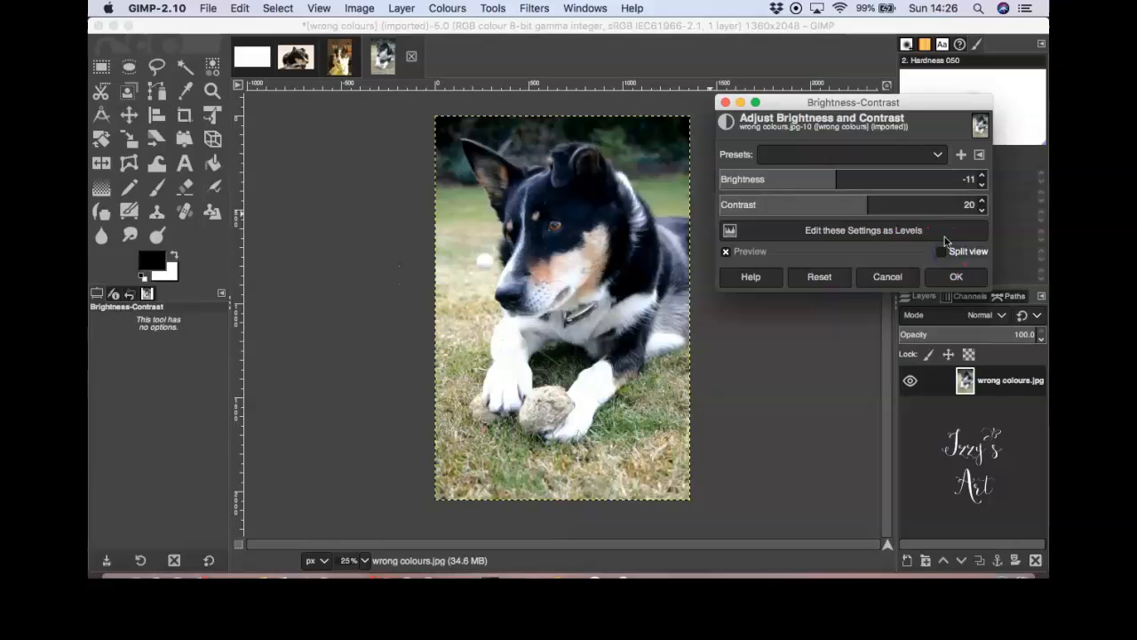
{"action": "left_click", "coordinate": [820, 277]}
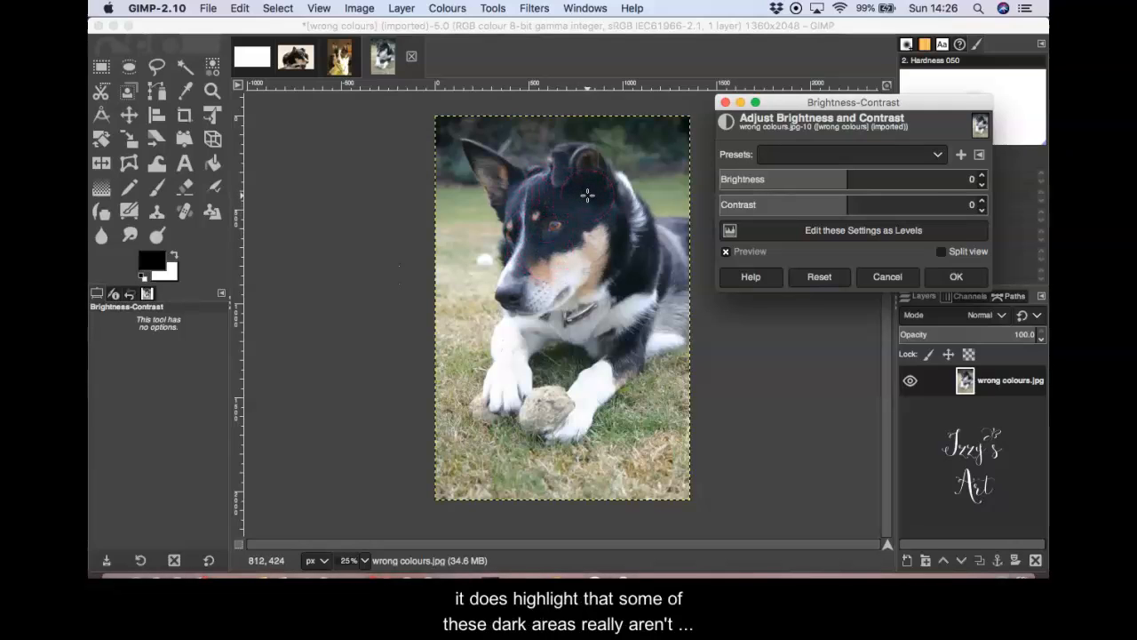
Step: Try Contrast values of 11 and -6 on the photo and cancel the Brightness-Contrast adjustment
{"action": "left_click", "coordinate": [982, 200]}
{"action": "left_click", "coordinate": [982, 201]}
{"action": "left_click", "coordinate": [982, 203]}
{"action": "left_click", "coordinate": [982, 202]}
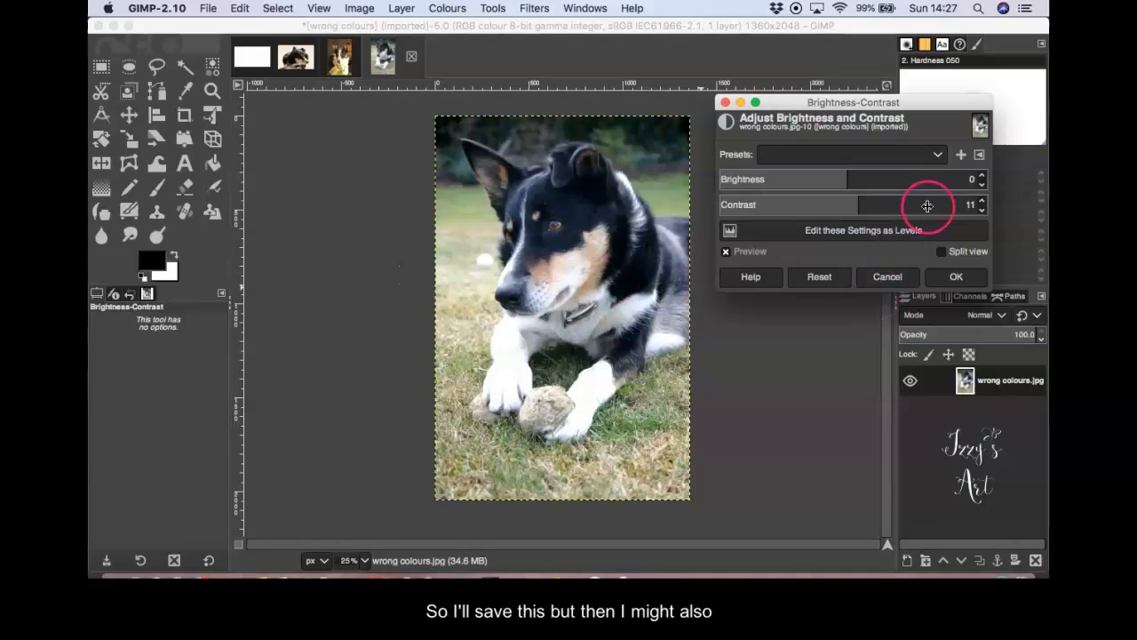
{"action": "left_click", "coordinate": [982, 213]}
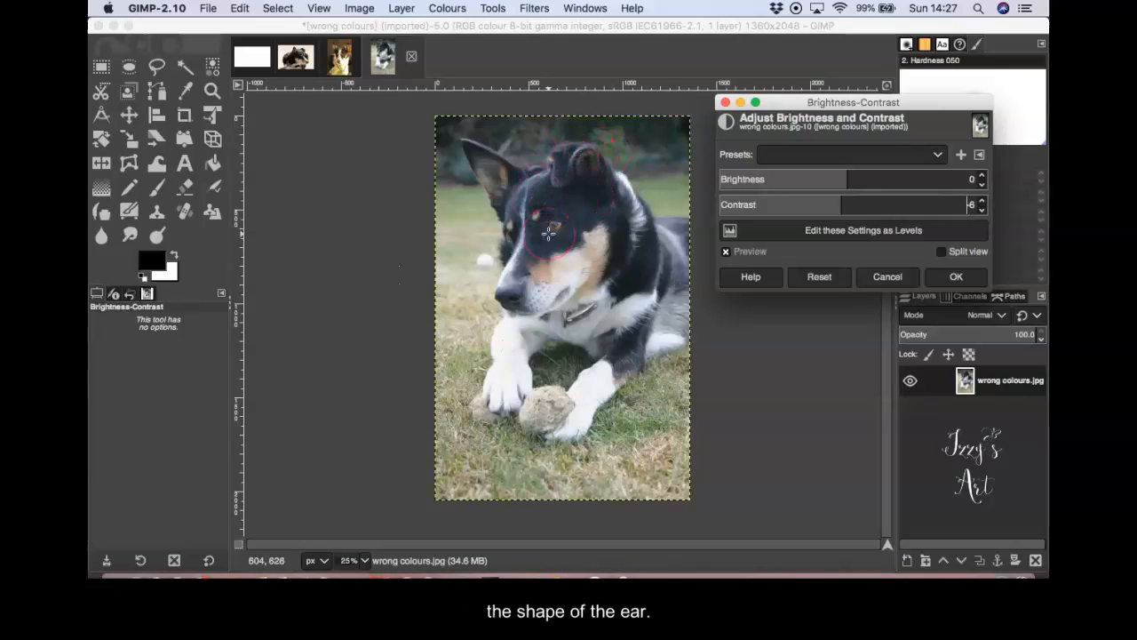
{"action": "left_click", "coordinate": [888, 278]}
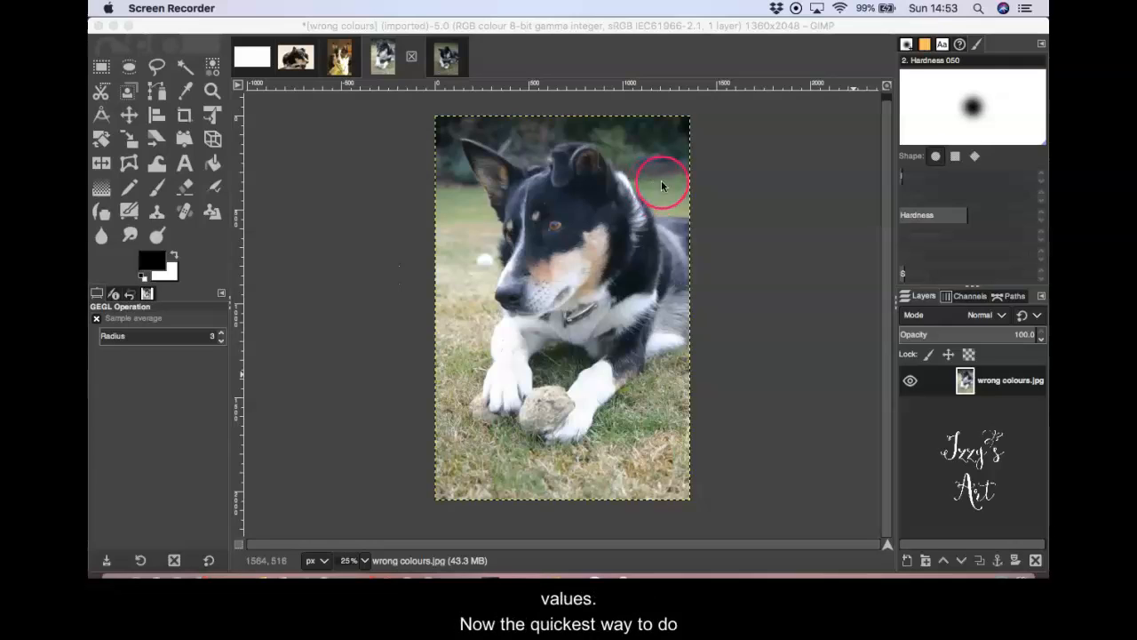
Step: Preview wrong colours.jpg in shades of grey with the Desaturate adjustment
{"action": "left_click", "coordinate": [740, 205]}
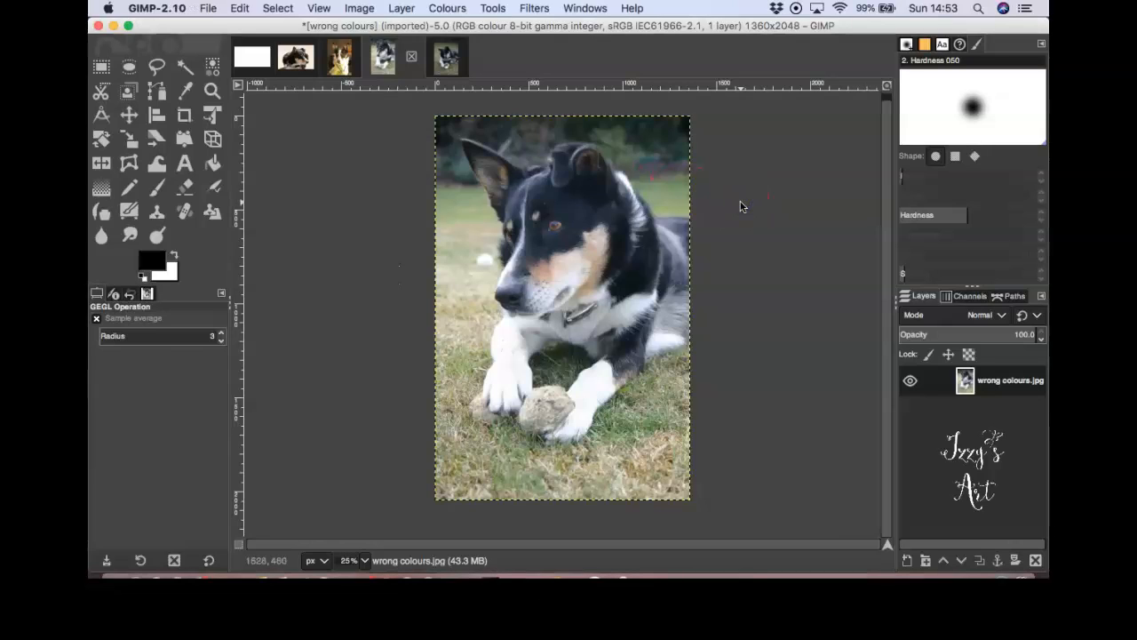
{"action": "left_click", "coordinate": [450, 9]}
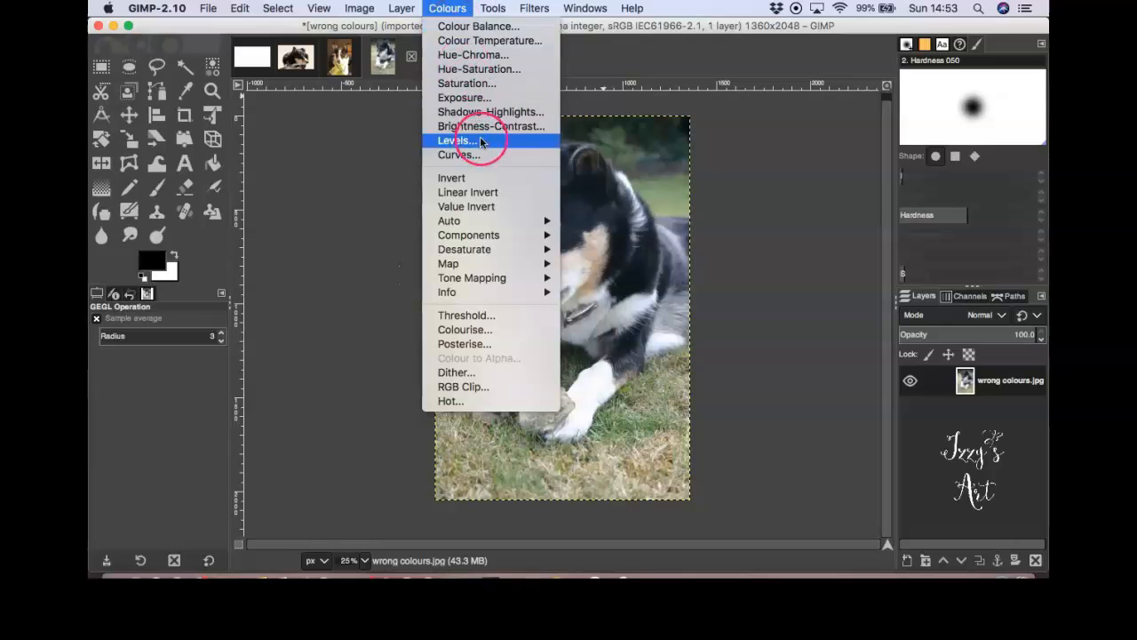
{"action": "mouse_move", "coordinate": [503, 250]}
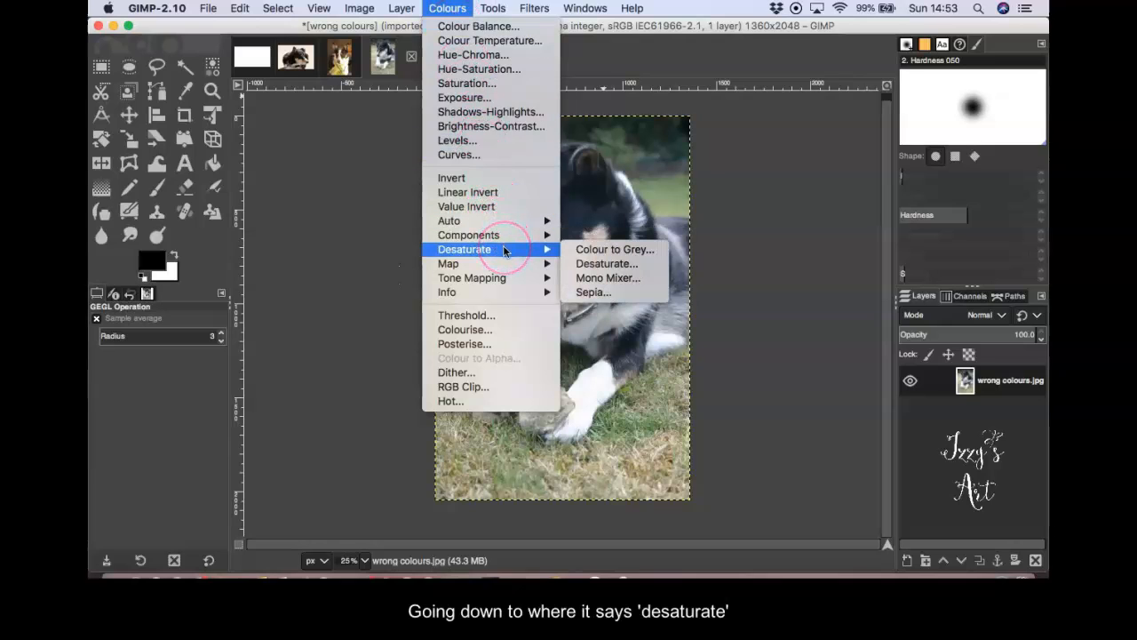
{"action": "left_click", "coordinate": [644, 263]}
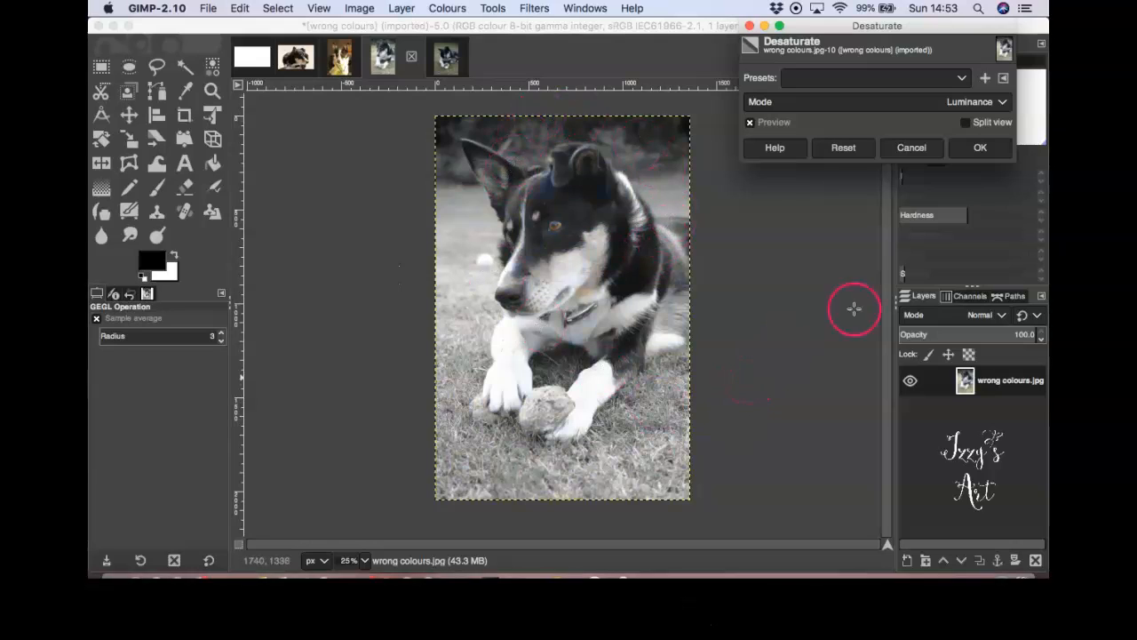
Step: Try the Luma and Lightness (HSL) desaturation modes and return the mode to Luminance
{"action": "left_click", "coordinate": [1001, 103]}
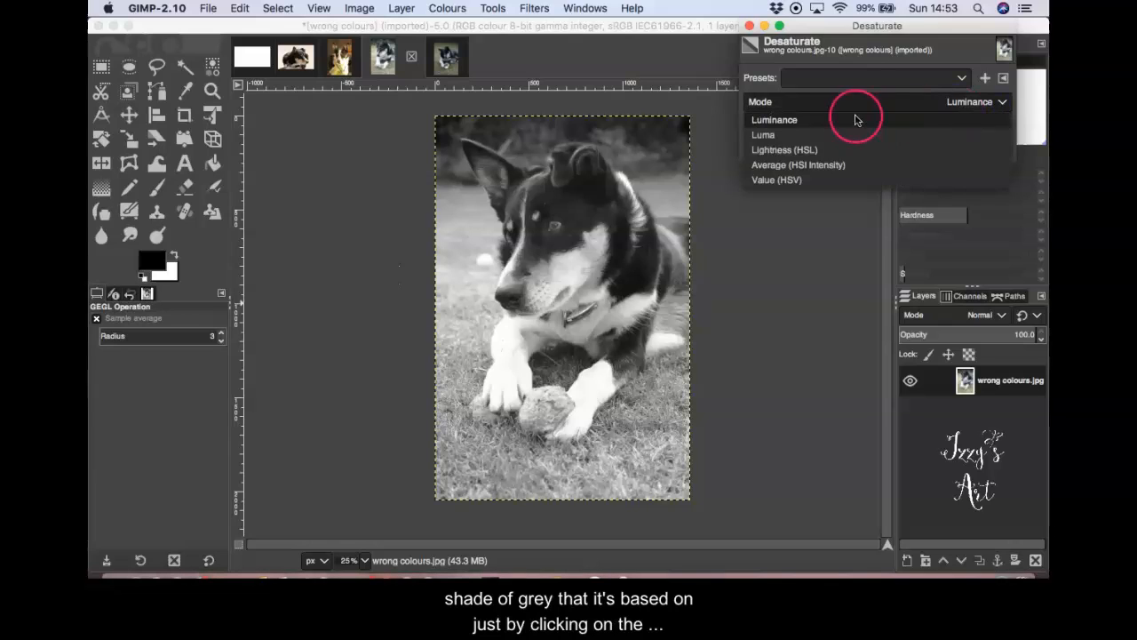
{"action": "left_click", "coordinate": [823, 134]}
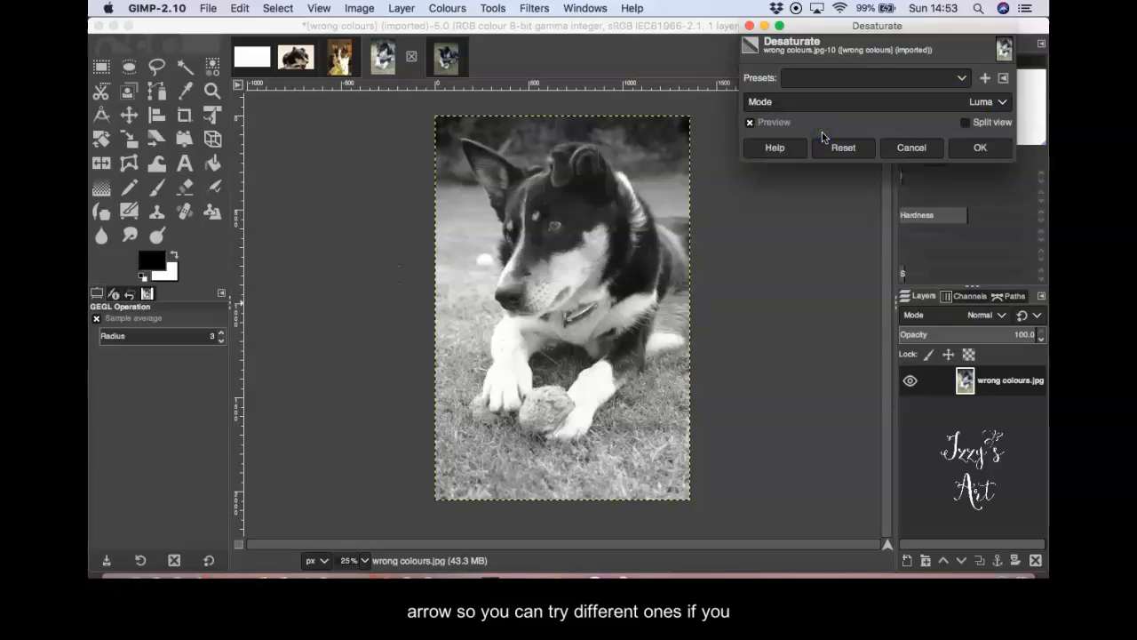
{"action": "left_click", "coordinate": [1001, 101]}
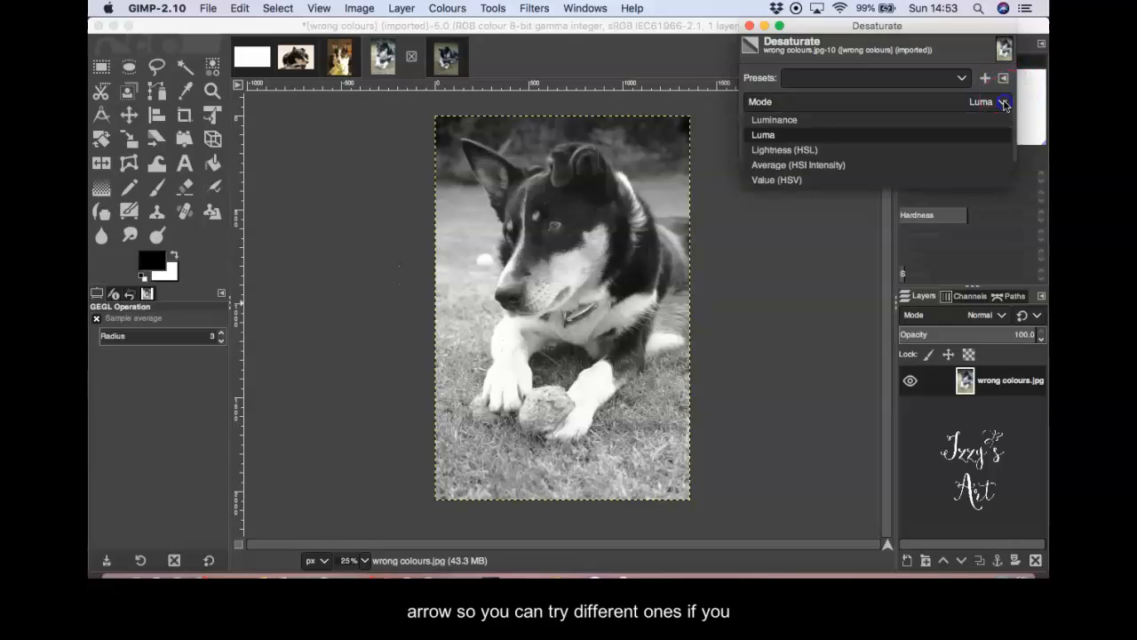
{"action": "left_click", "coordinate": [880, 150]}
{"action": "left_click", "coordinate": [944, 104]}
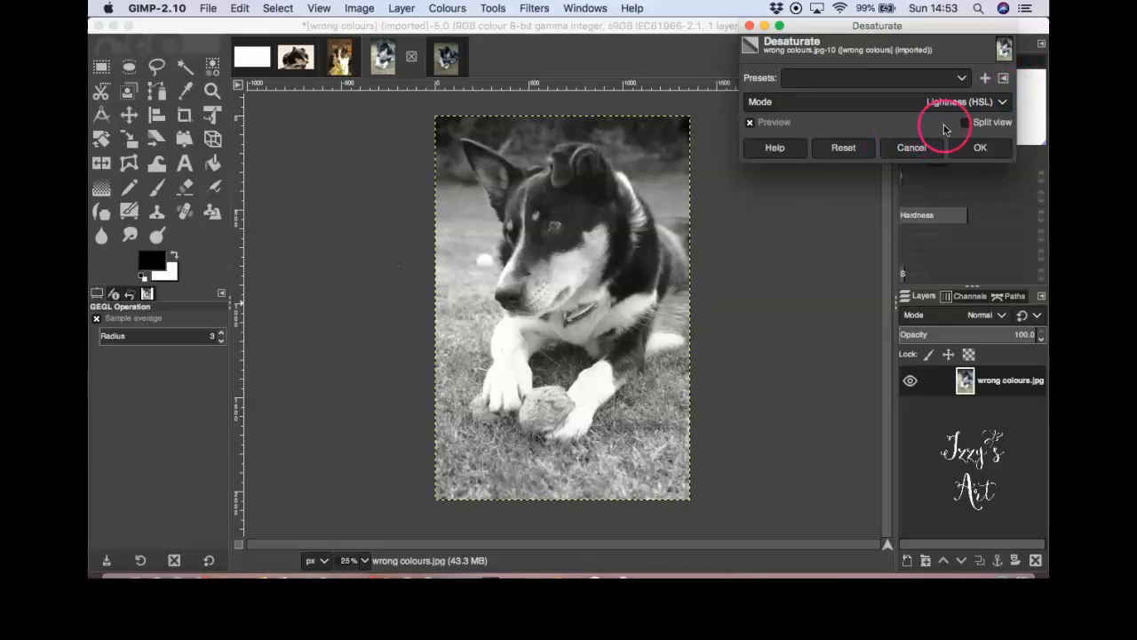
{"action": "left_click", "coordinate": [844, 120]}
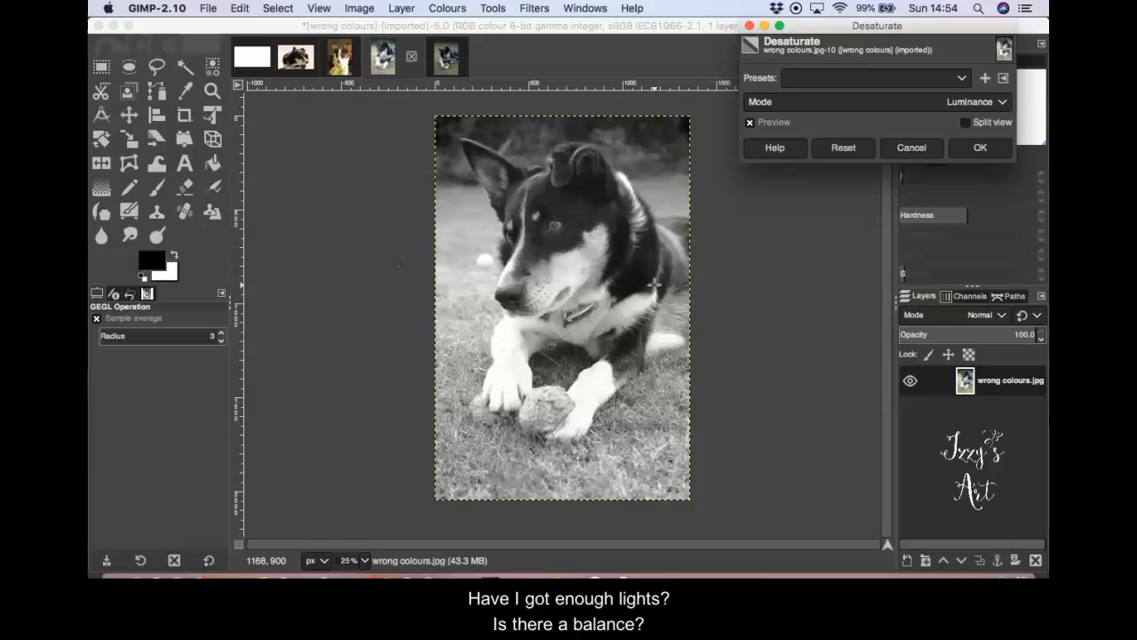
Step: Examine the balance of lights and darks in the grey preview and cancel the Desaturate adjustment
{"action": "mouse_move", "coordinate": [654, 285]}
{"action": "left_mouse_down"}
{"action": "mouse_move", "coordinate": [556, 353]}
{"action": "mouse_move", "coordinate": [497, 325]}
{"action": "mouse_move", "coordinate": [515, 394]}
{"action": "mouse_move", "coordinate": [498, 390]}
{"action": "mouse_move", "coordinate": [515, 381]}
{"action": "mouse_move", "coordinate": [503, 343]}
{"action": "mouse_move", "coordinate": [500, 393]}
{"action": "left_mouse_up"}
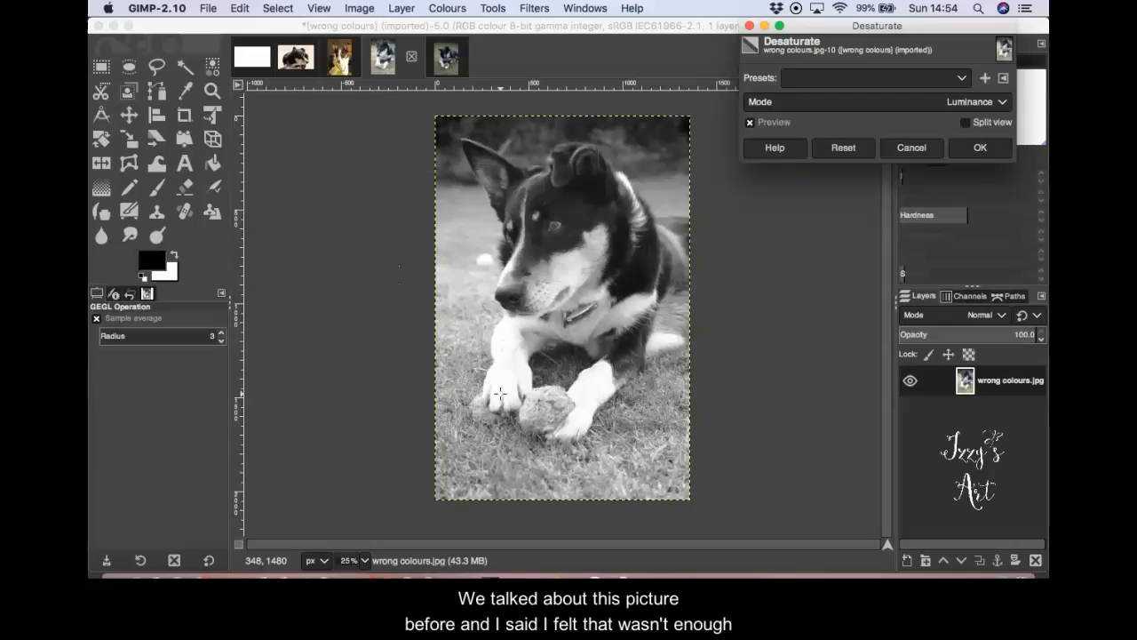
{"action": "mouse_move", "coordinate": [500, 393]}
{"action": "left_mouse_down"}
{"action": "mouse_move", "coordinate": [583, 237]}
{"action": "mouse_move", "coordinate": [591, 195]}
{"action": "mouse_move", "coordinate": [561, 193]}
{"action": "mouse_move", "coordinate": [584, 178]}
{"action": "mouse_move", "coordinate": [594, 198]}
{"action": "mouse_move", "coordinate": [590, 184]}
{"action": "mouse_move", "coordinate": [545, 190]}
{"action": "mouse_move", "coordinate": [594, 191]}
{"action": "left_mouse_up"}
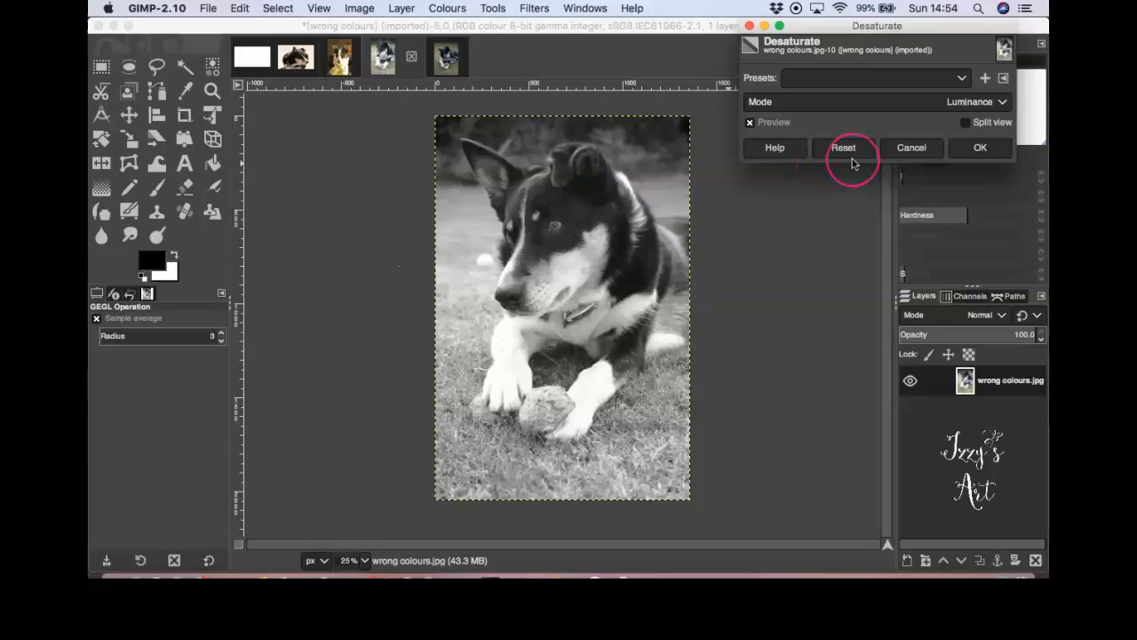
{"action": "left_click", "coordinate": [910, 149]}
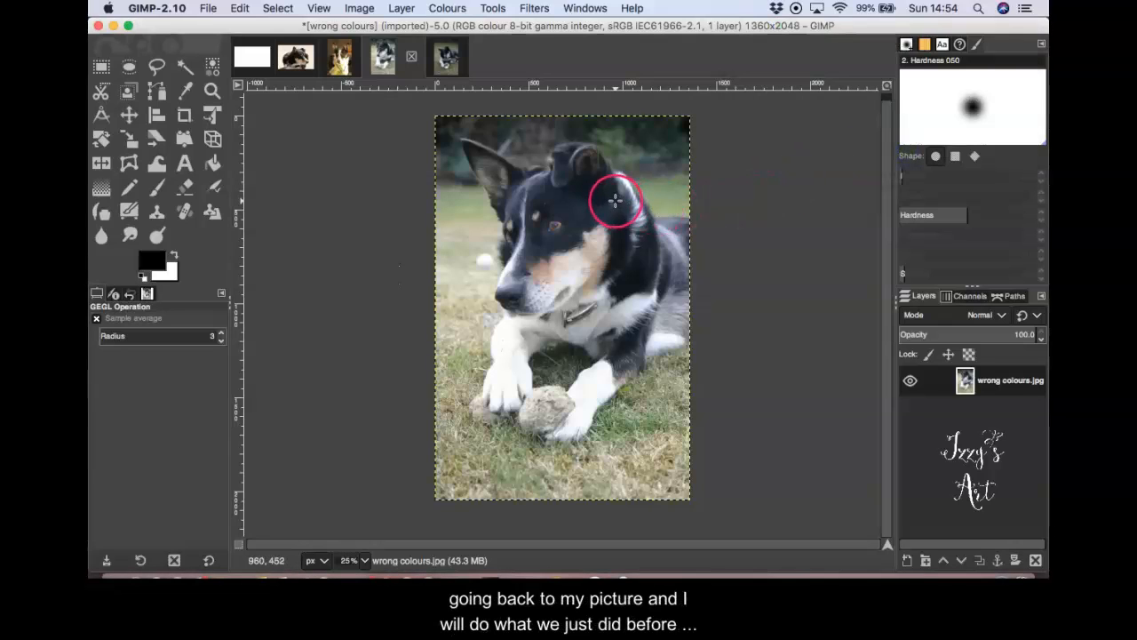
Step: Raise the photo's Contrast slightly with Brightness-Contrast and apply the adjustment
{"action": "left_click", "coordinate": [447, 8]}
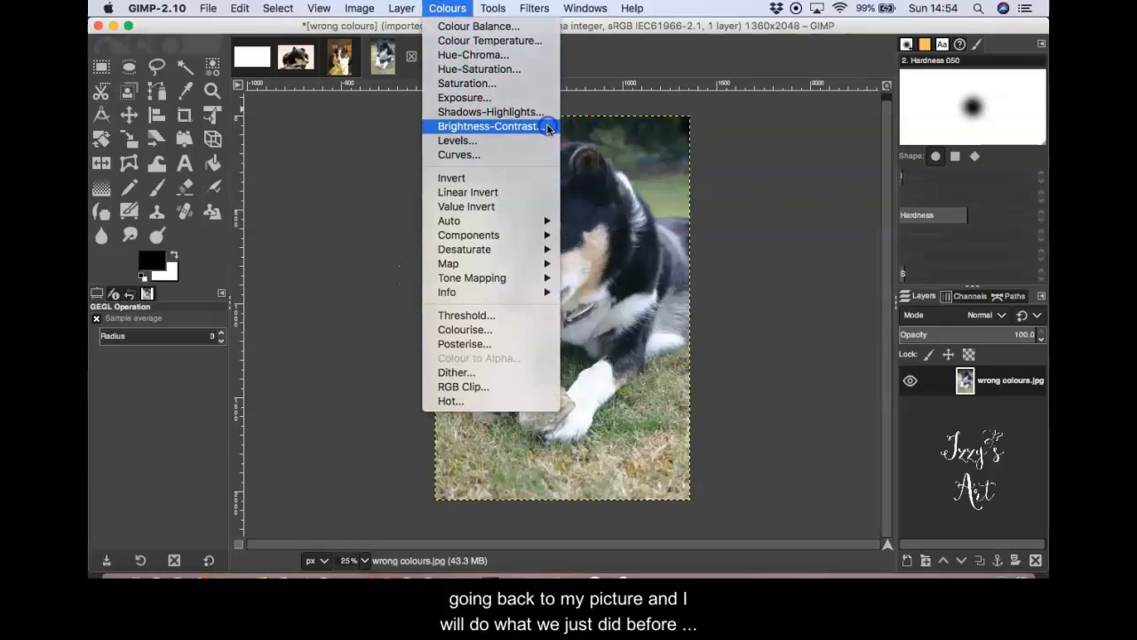
{"action": "left_click", "coordinate": [488, 126]}
{"action": "left_click", "coordinate": [981, 151]}
{"action": "left_click", "coordinate": [981, 152]}
{"action": "left_click", "coordinate": [982, 152]}
{"action": "left_click", "coordinate": [955, 228]}
Step: Check the contrast-adjusted photo's tonal values in a Luminance Desaturate preview and cancel the preview
{"action": "left_click", "coordinate": [446, 8]}
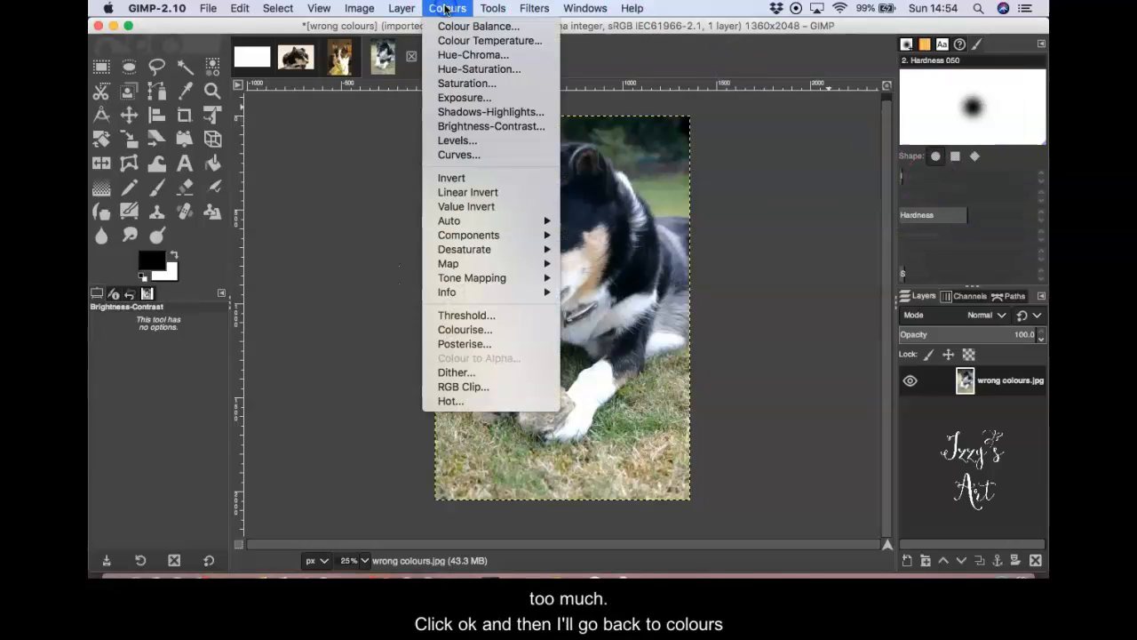
{"action": "mouse_move", "coordinate": [511, 249]}
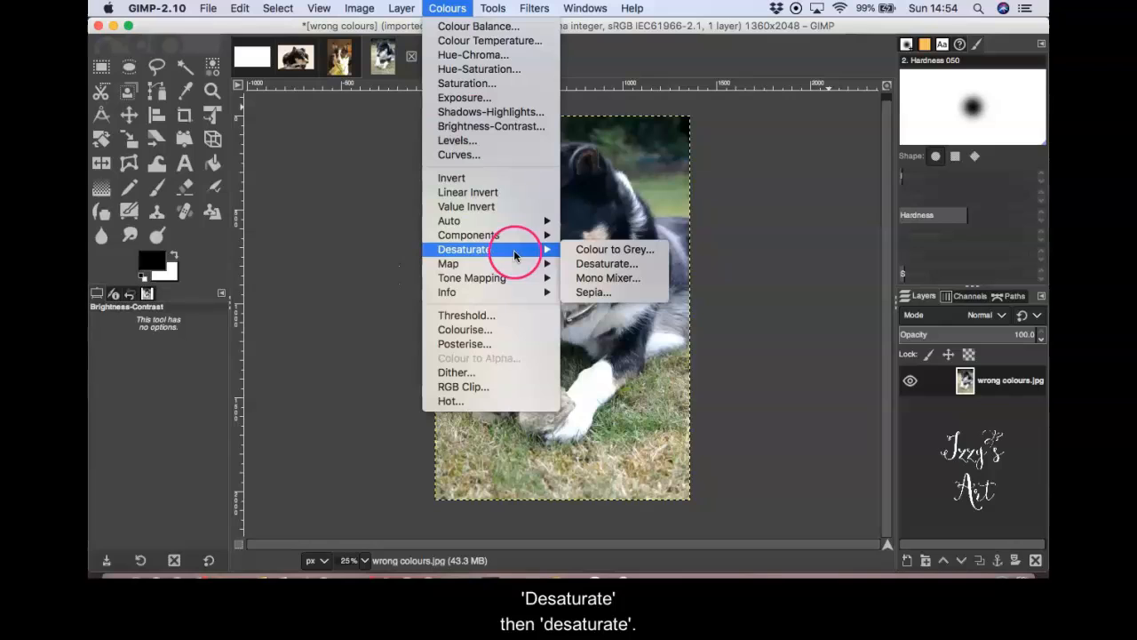
{"action": "left_click", "coordinate": [622, 264]}
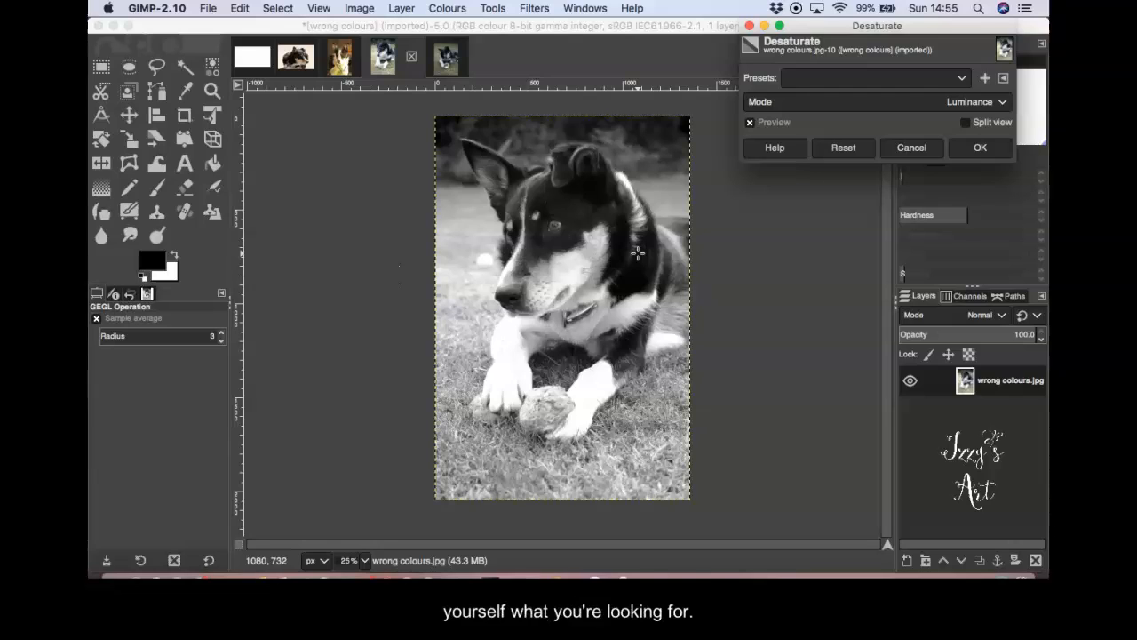
{"action": "left_click", "coordinate": [907, 149]}
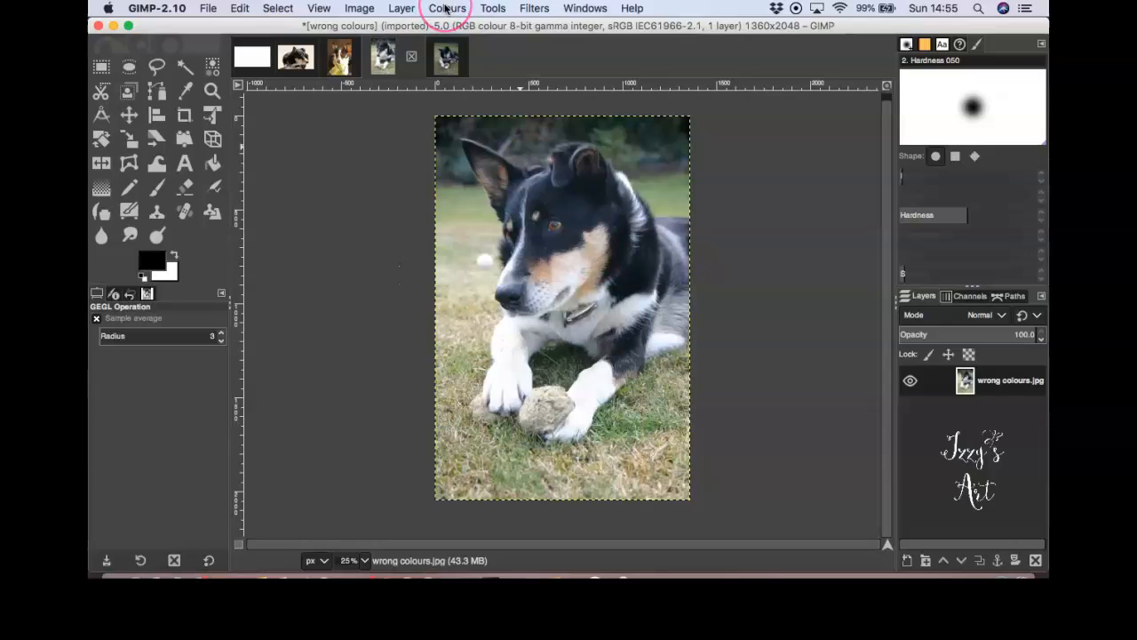
Step: Convert the dog photo to greyscale with Desaturate in Luminance mode and apply the adjustment
{"action": "left_click", "coordinate": [446, 8]}
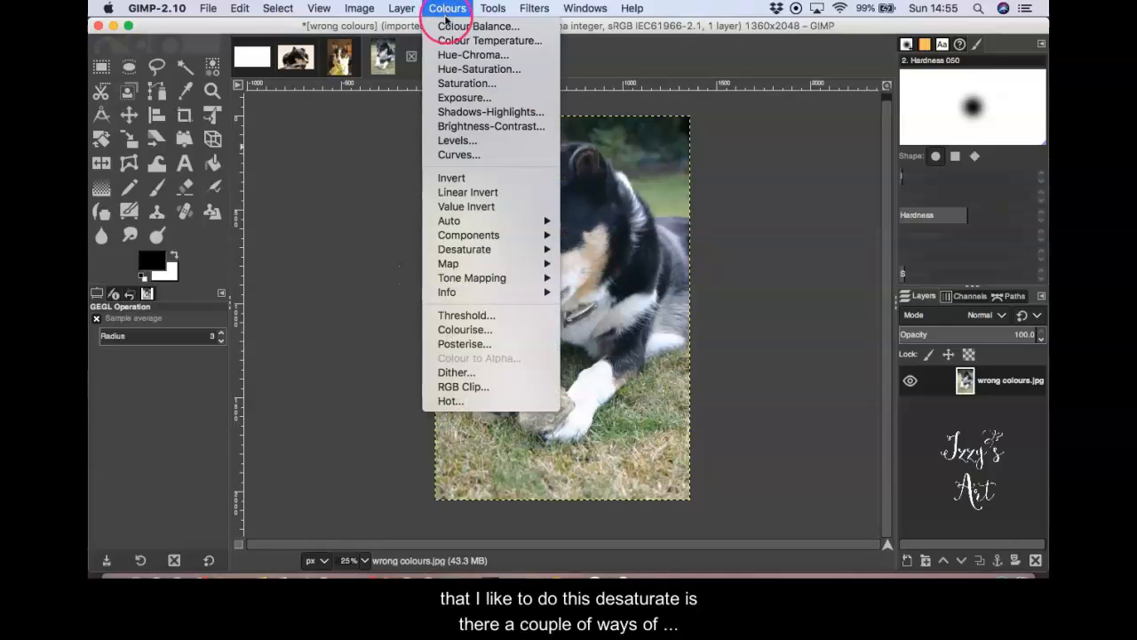
{"action": "left_click", "coordinate": [490, 249]}
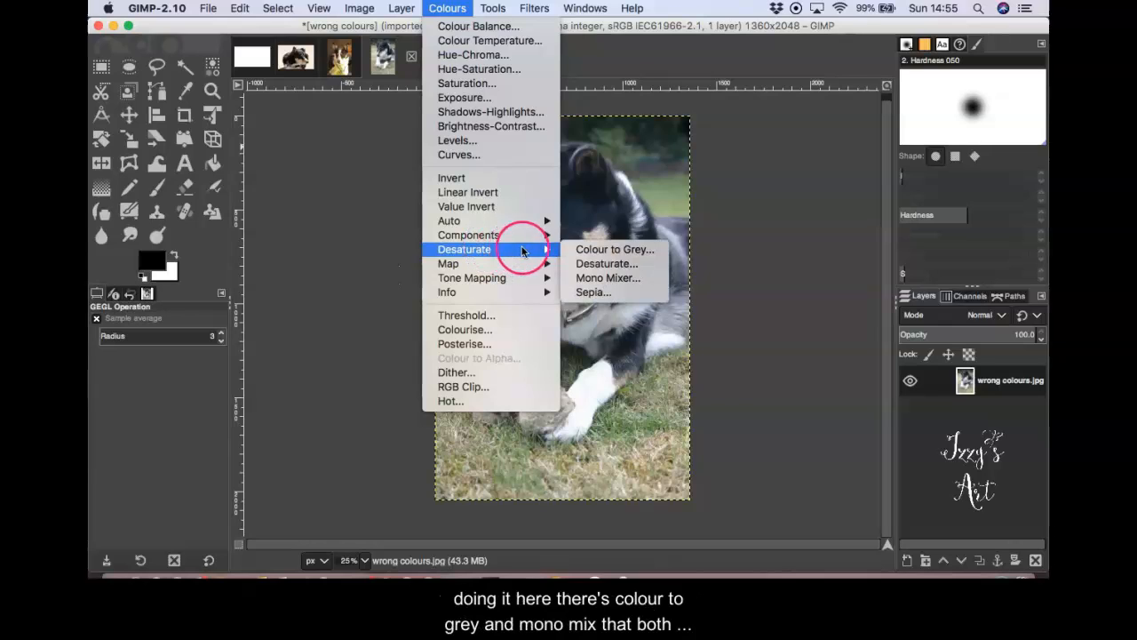
{"action": "left_click", "coordinate": [651, 265]}
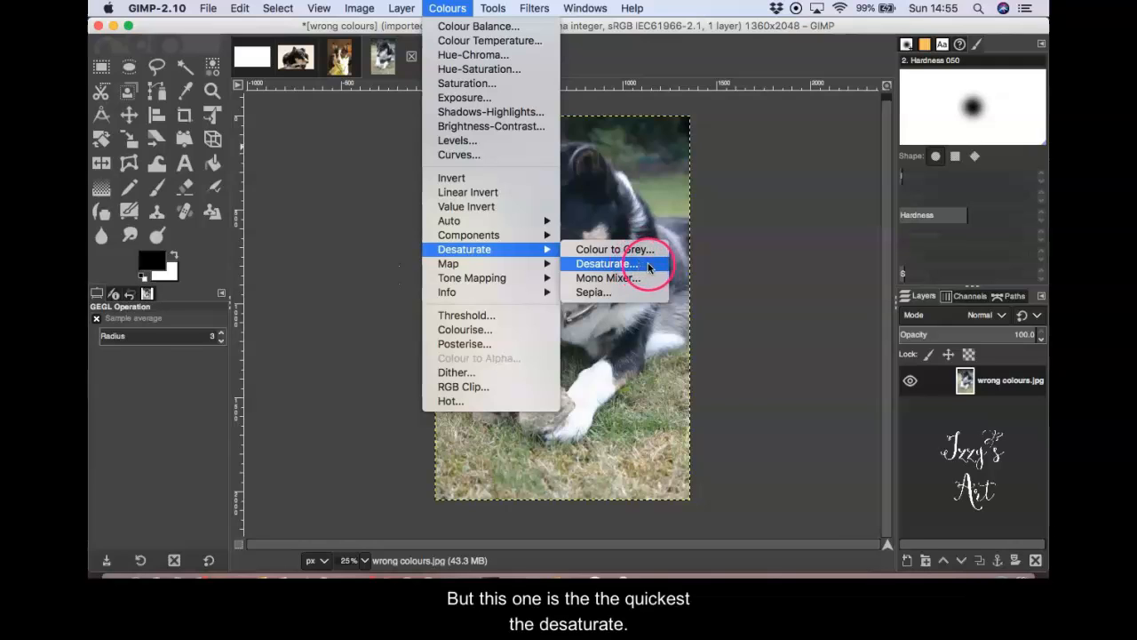
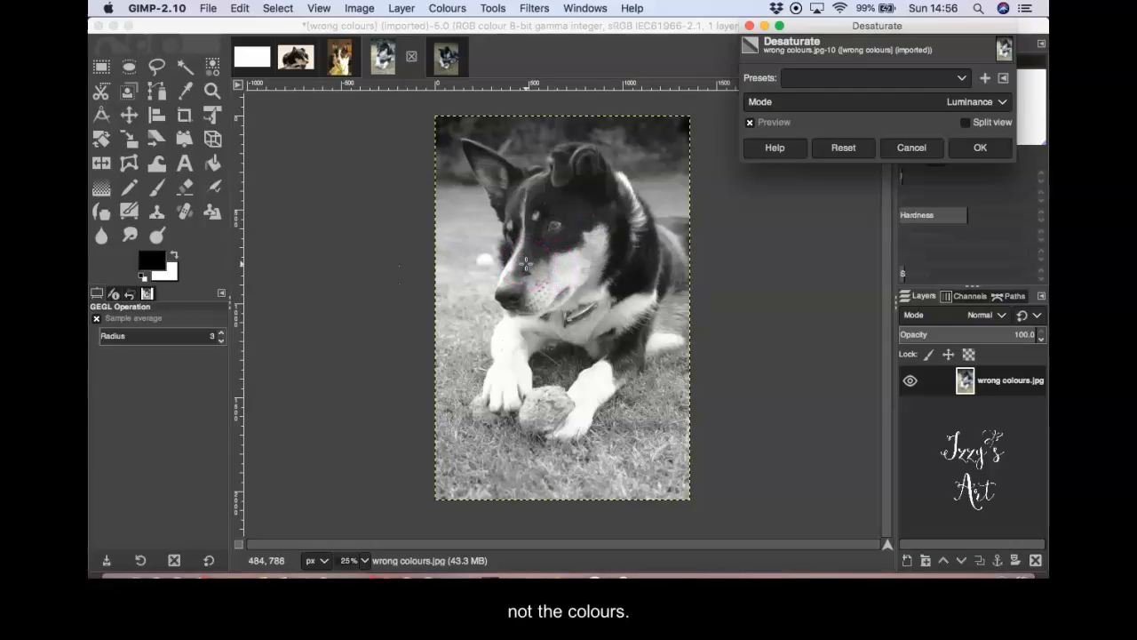
{"action": "left_click", "coordinate": [971, 151]}
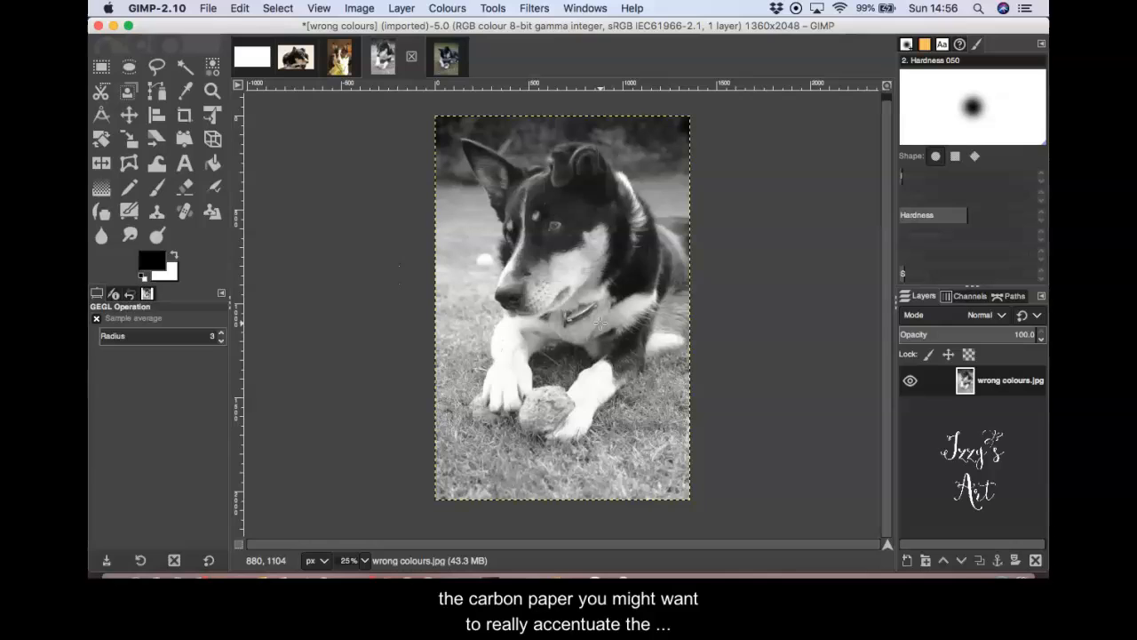
{"action": "mouse_move", "coordinate": [601, 322]}
{"action": "left_mouse_down"}
{"action": "mouse_move", "coordinate": [573, 302]}
{"action": "mouse_move", "coordinate": [591, 246]}
{"action": "mouse_move", "coordinate": [442, 212]}
{"action": "mouse_move", "coordinate": [591, 320]}
{"action": "mouse_move", "coordinate": [568, 246]}
{"action": "left_mouse_up"}
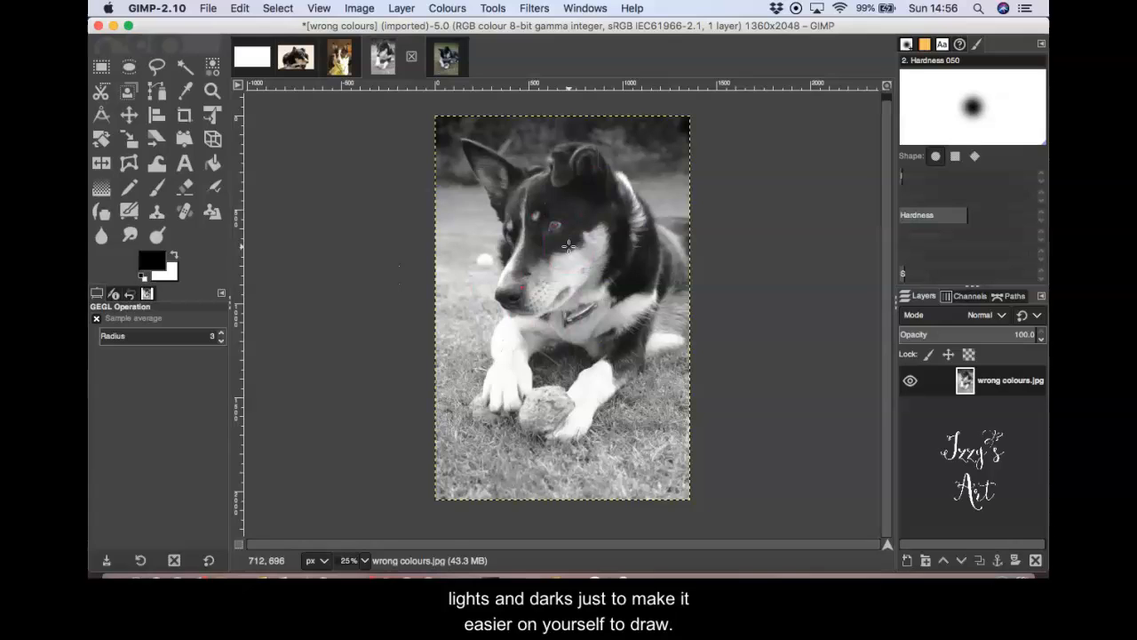
Step: Adjust the greyscale photo with Brightness-Contrast, trying Contrast at 47 before setting Brightness to 6 and Contrast to 10
{"action": "left_click_drag", "start_coordinate": [543, 191], "coordinate": [460, 16]}
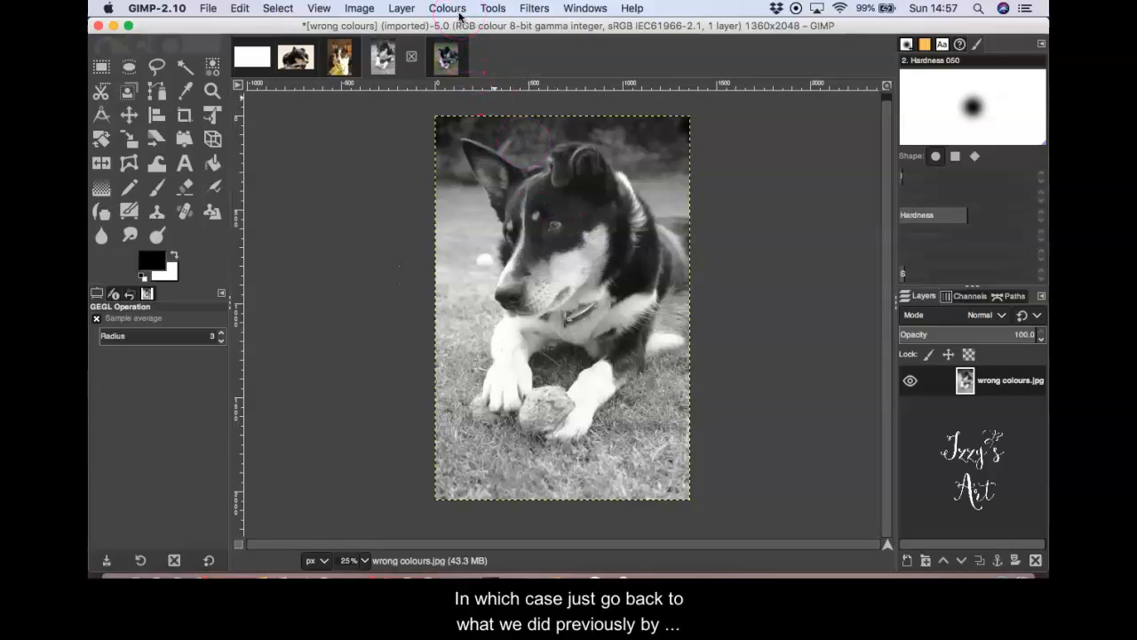
{"action": "left_click", "coordinate": [458, 11]}
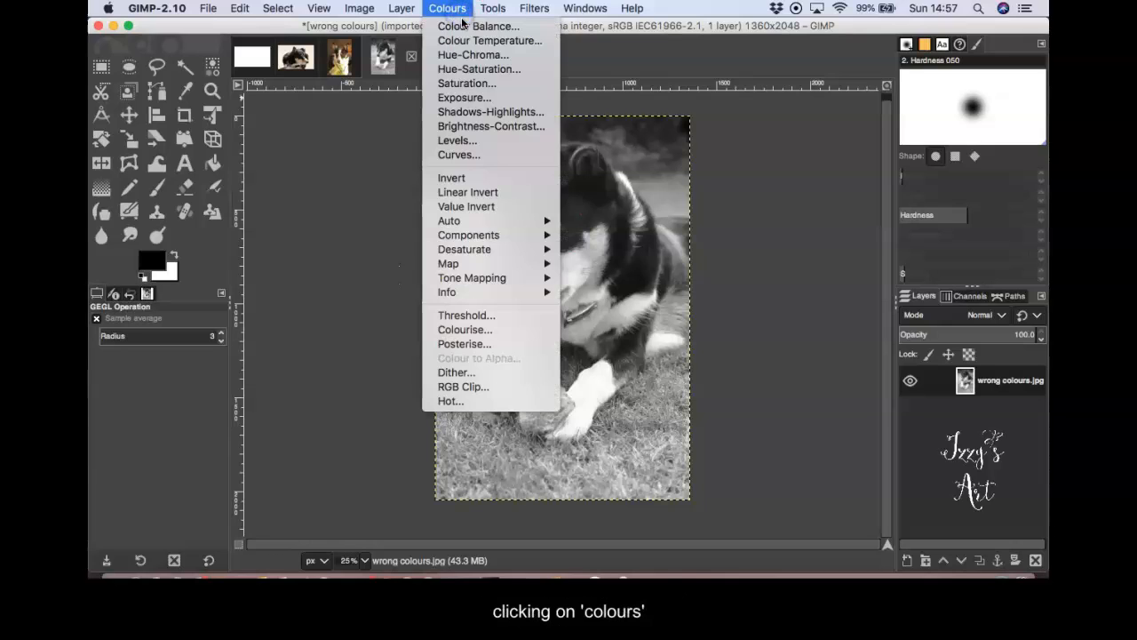
{"action": "left_click", "coordinate": [548, 126]}
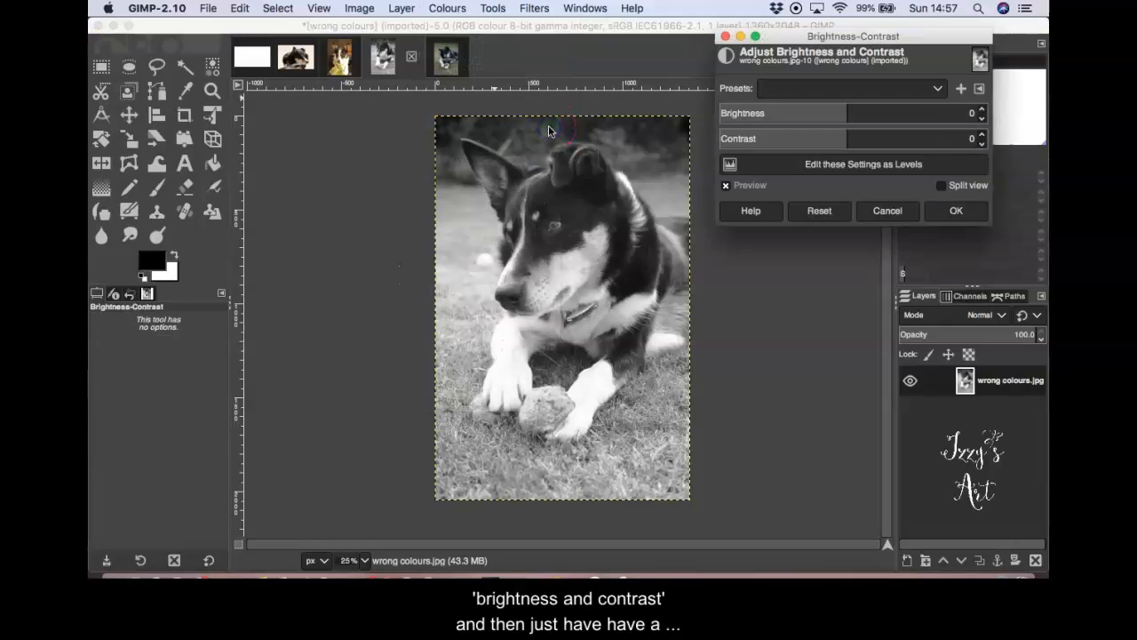
{"action": "left_click_drag", "start_coordinate": [844, 139], "coordinate": [895, 134]}
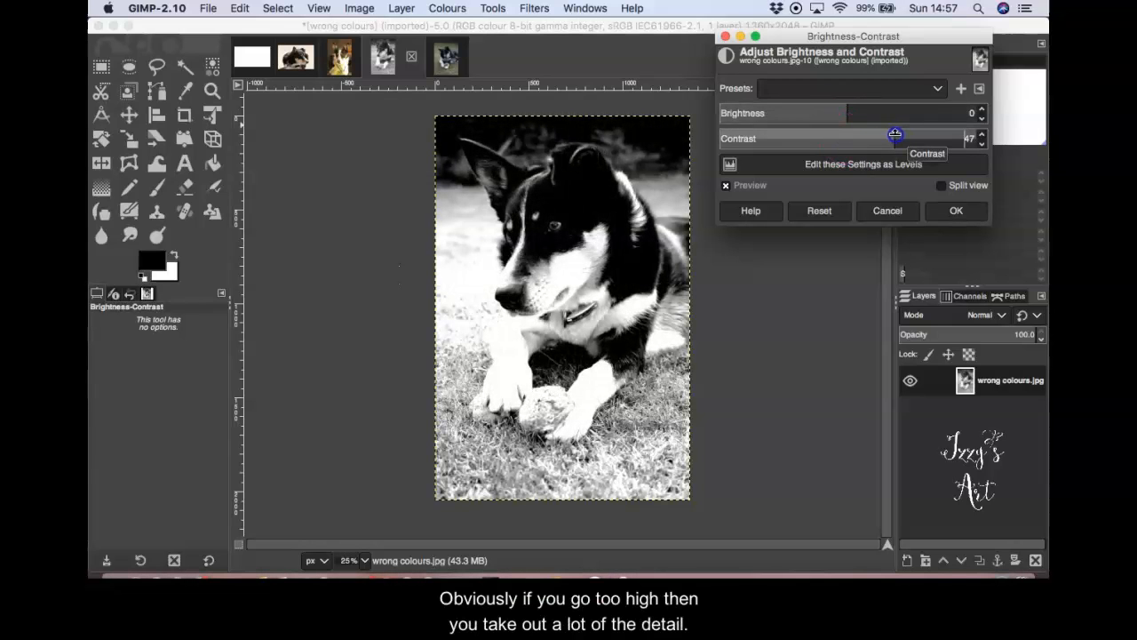
{"action": "left_click_drag", "start_coordinate": [895, 134], "coordinate": [854, 109]}
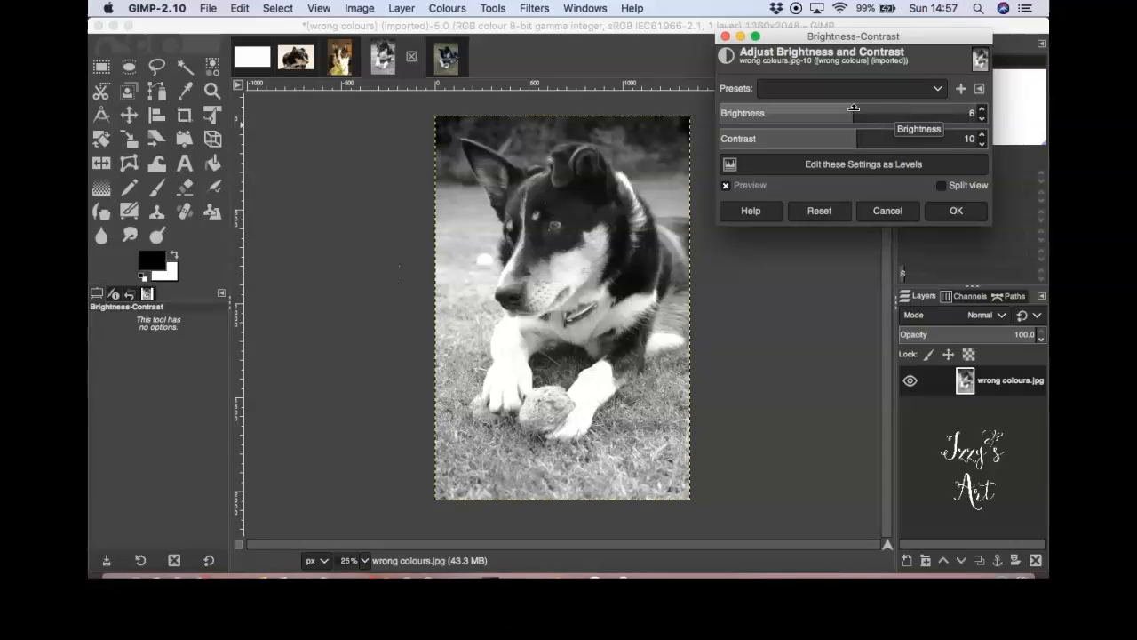
{"action": "left_click", "coordinate": [117, 530]}
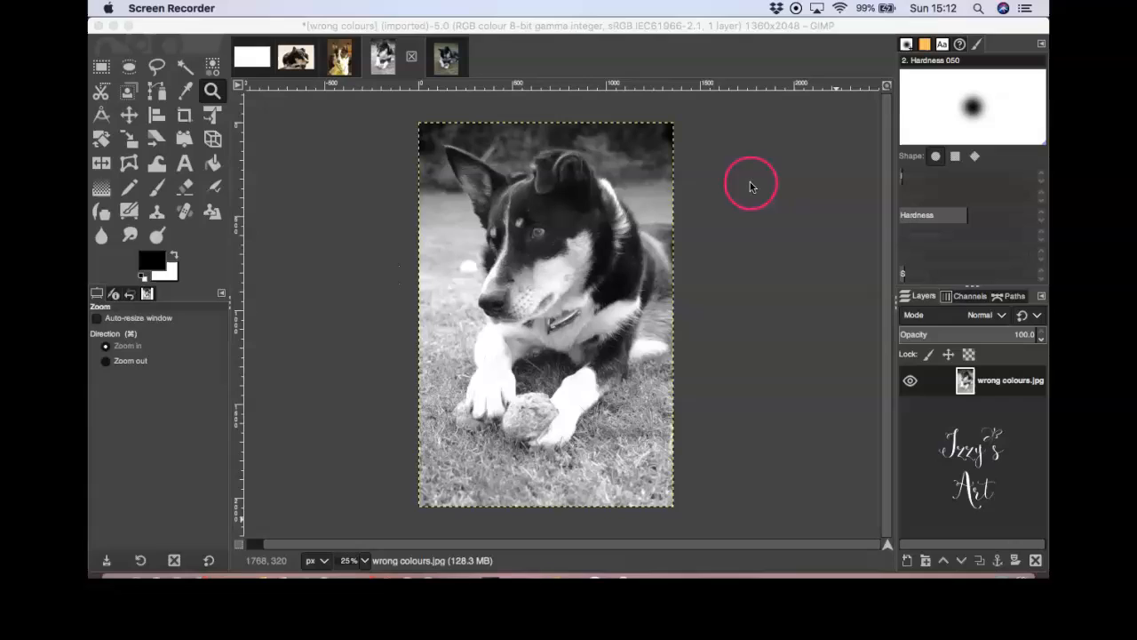
Step: Start the Difference of Gaussians (legacy) edge-detect filter on the greyscale photo and lower Radius 1 to 2.0
{"action": "left_click", "coordinate": [751, 186]}
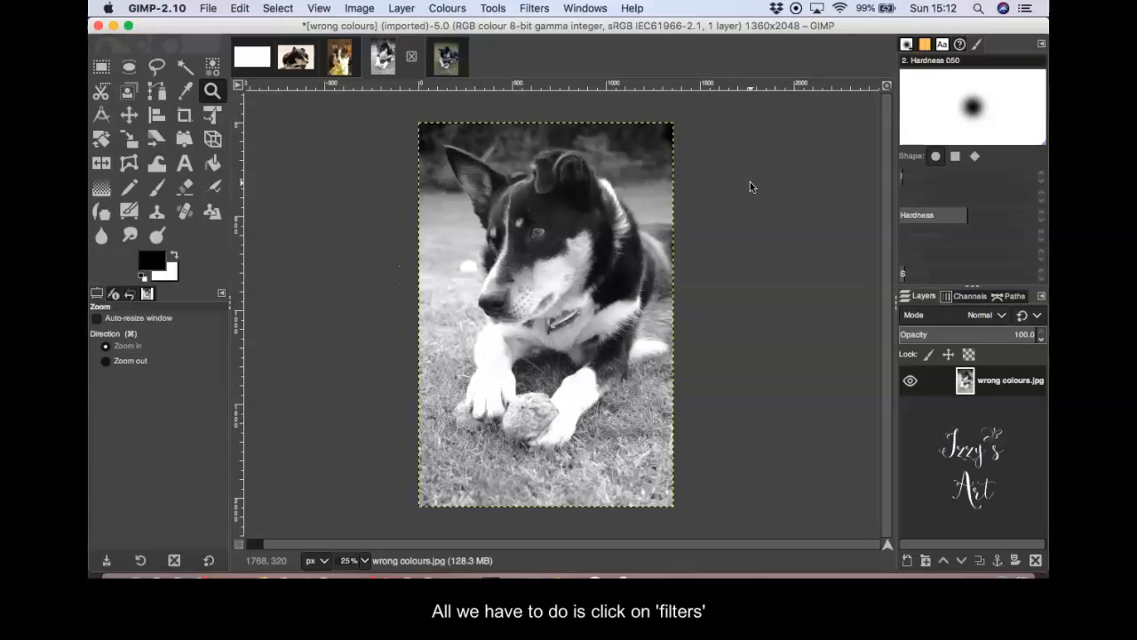
{"action": "left_click", "coordinate": [533, 9]}
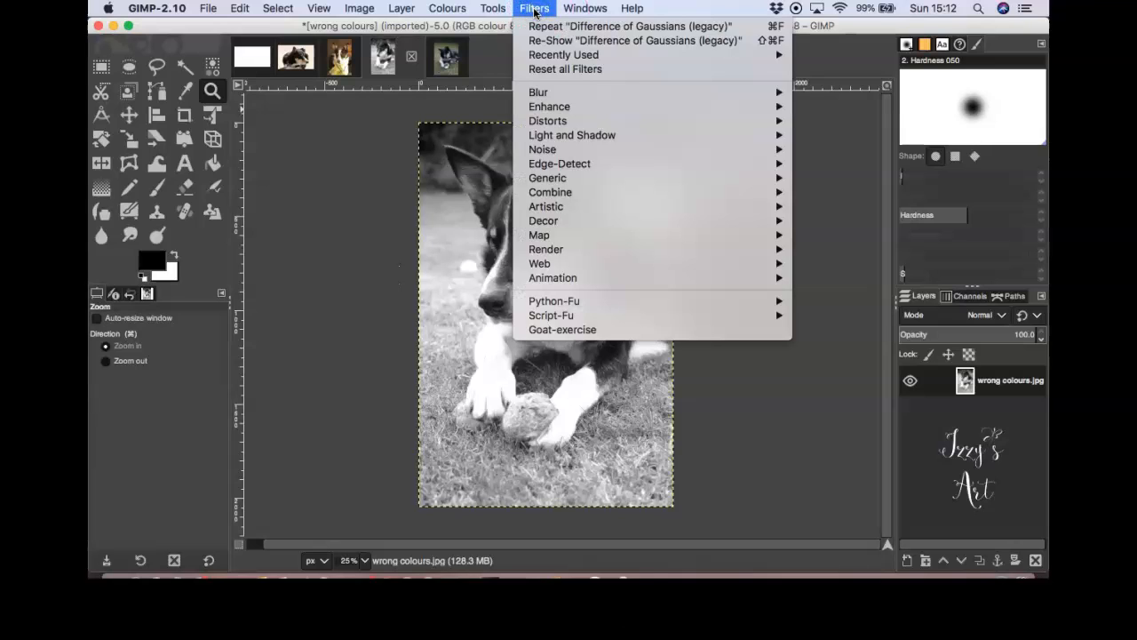
{"action": "mouse_move", "coordinate": [622, 164]}
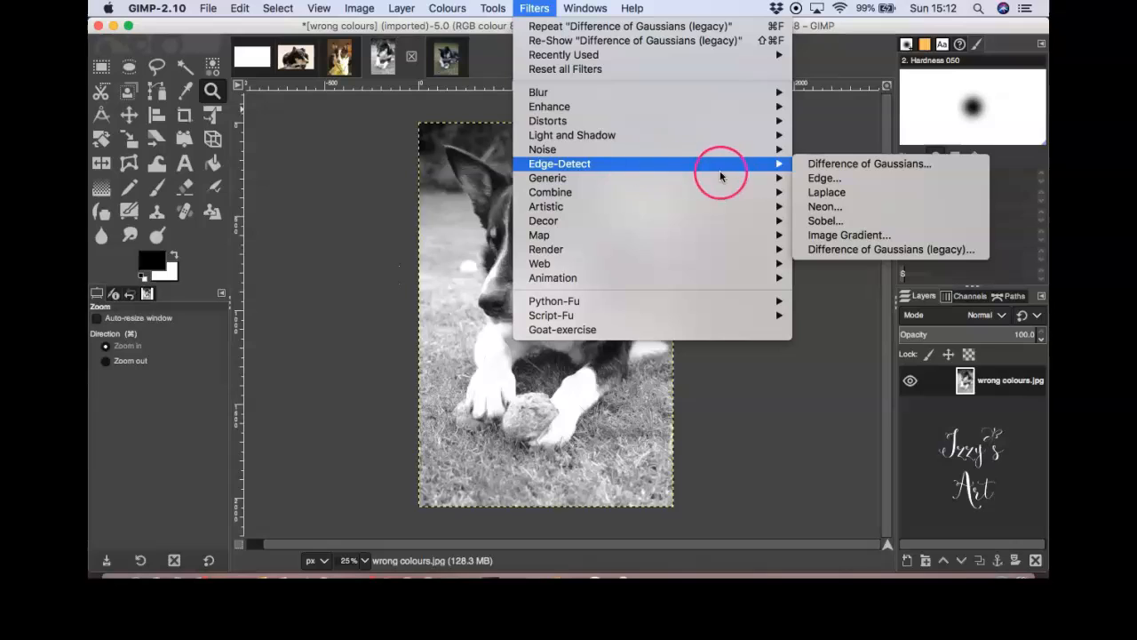
{"action": "mouse_move", "coordinate": [757, 167]}
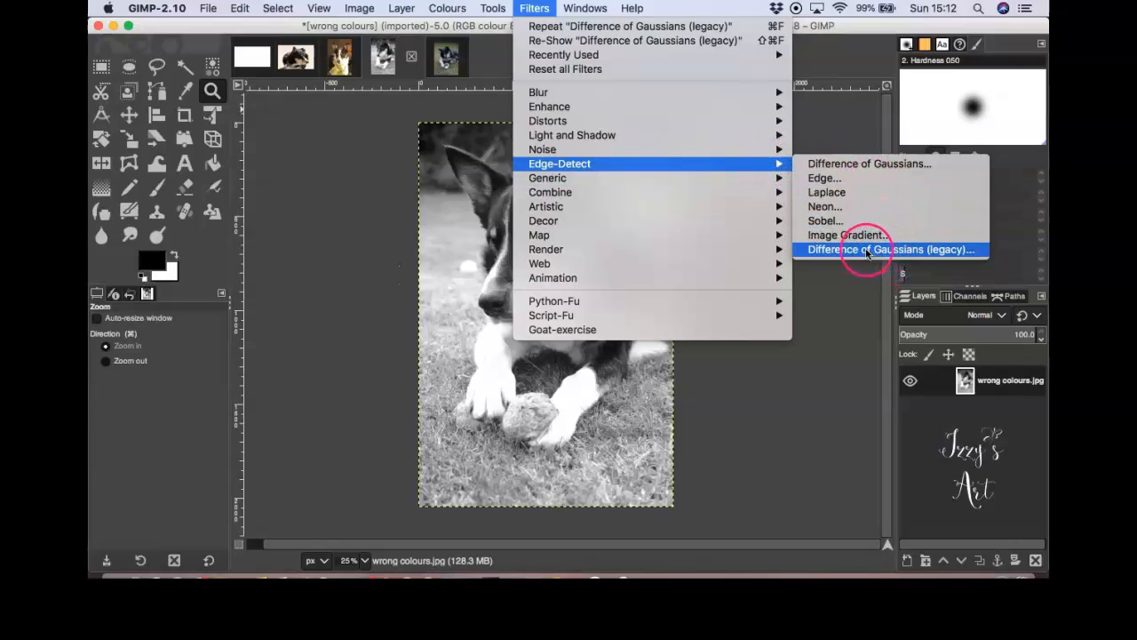
{"action": "left_click", "coordinate": [859, 250]}
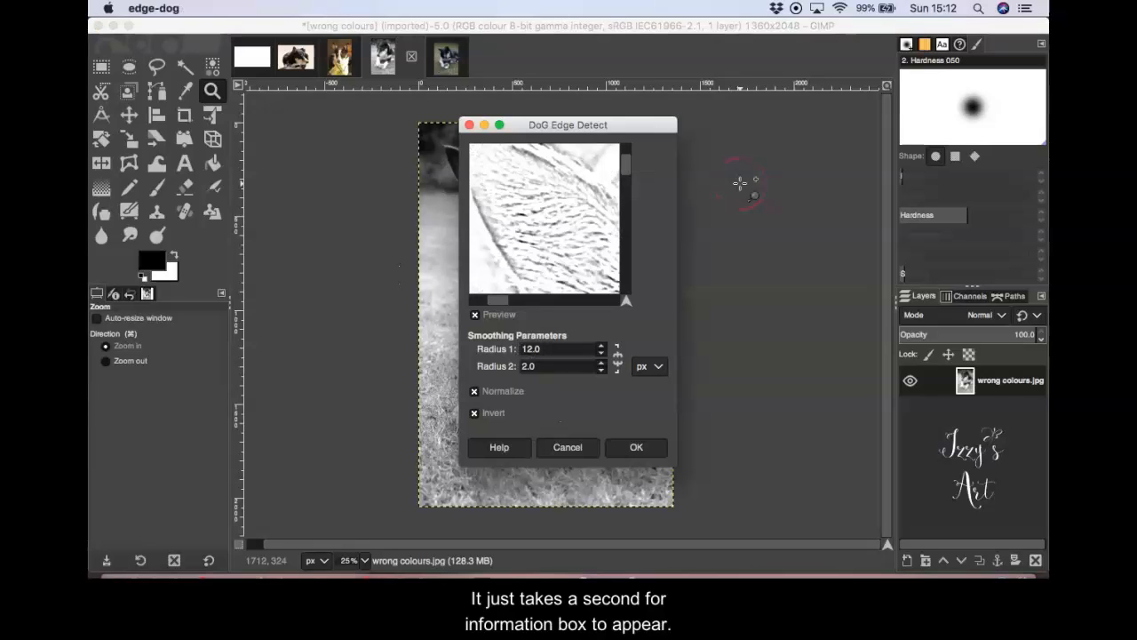
{"action": "left_click", "coordinate": [600, 351]}
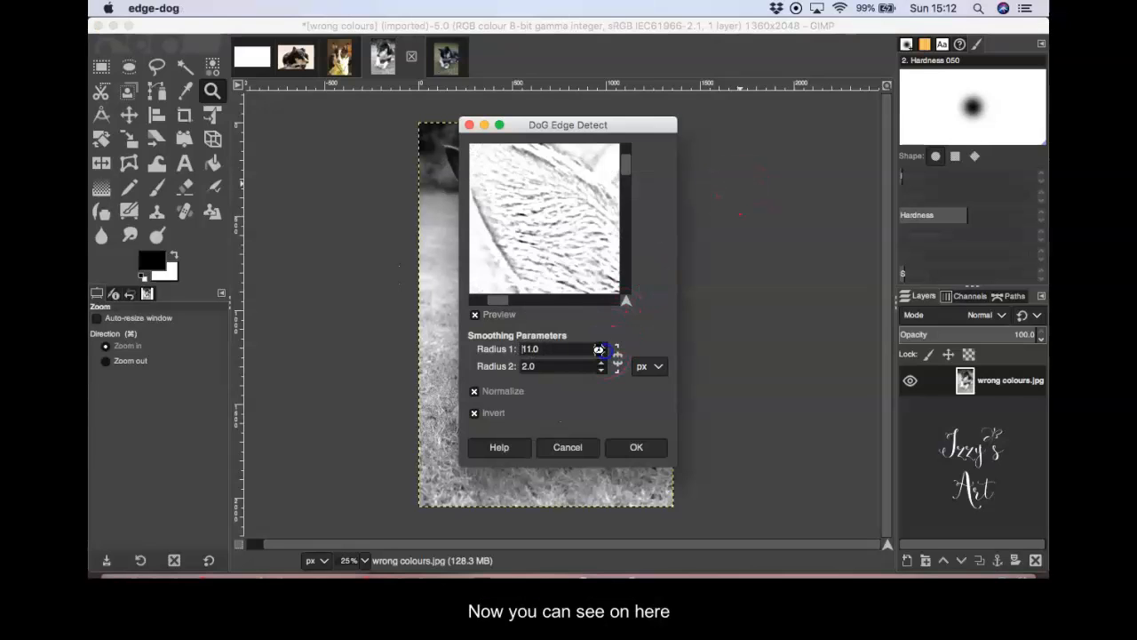
{"action": "left_click", "coordinate": [603, 352]}
{"action": "left_click", "coordinate": [603, 351]}
{"action": "left_click", "coordinate": [603, 352]}
{"action": "left_click", "coordinate": [603, 351]}
{"action": "left_click", "coordinate": [603, 352]}
{"action": "left_click", "coordinate": [604, 352]}
{"action": "left_click", "coordinate": [604, 352]}
{"action": "left_click", "coordinate": [603, 351]}
{"action": "left_click", "coordinate": [603, 352]}
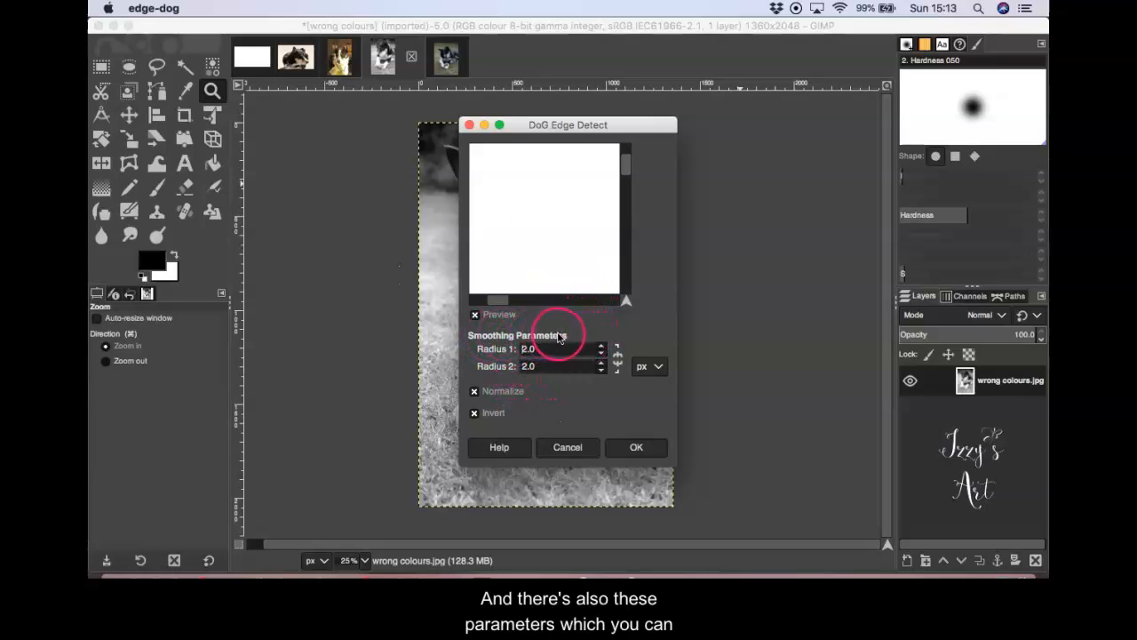
Step: Try raising the edge-detect filter's Radius 1 to 11.0, then lower it back to 2.0
{"action": "left_click", "coordinate": [602, 346]}
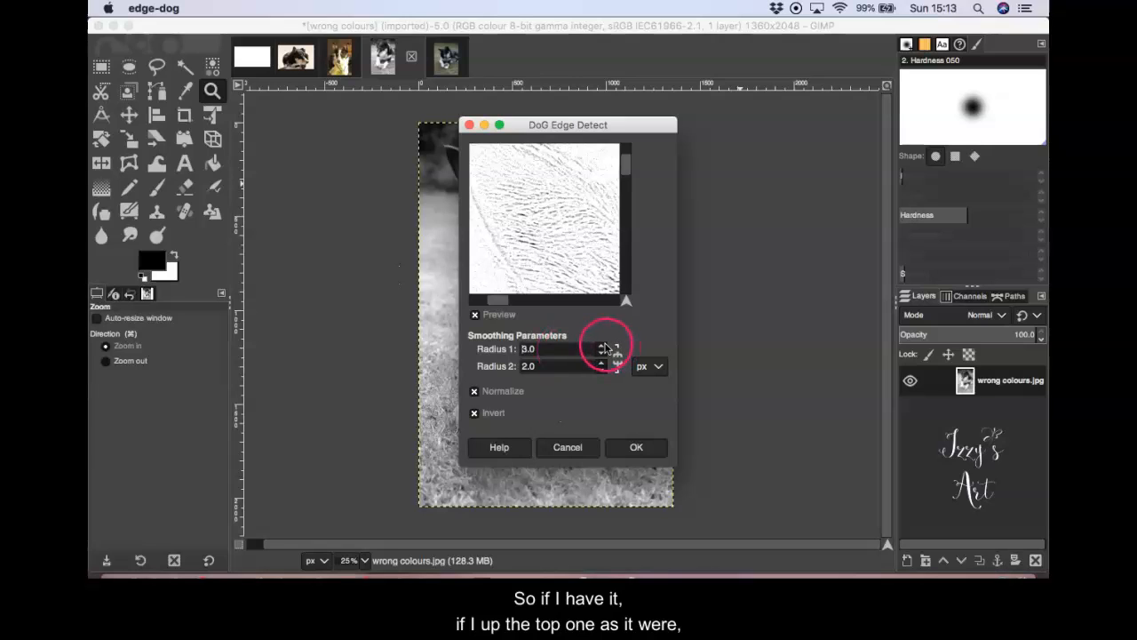
{"action": "left_click", "coordinate": [604, 346]}
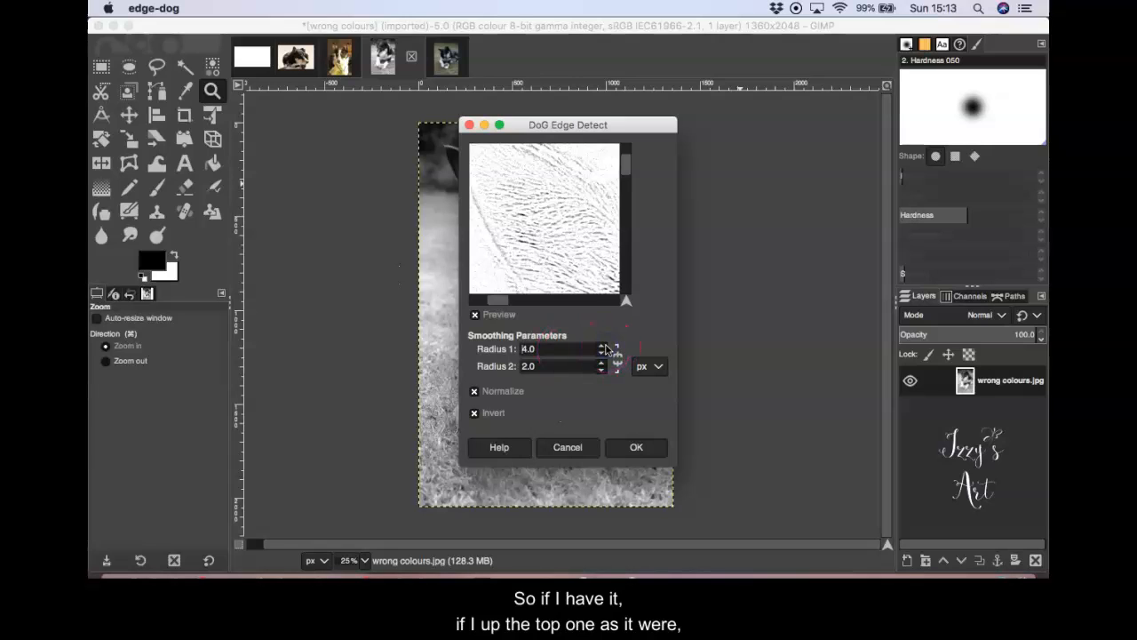
{"action": "left_click", "coordinate": [604, 346]}
{"action": "left_click", "coordinate": [604, 346]}
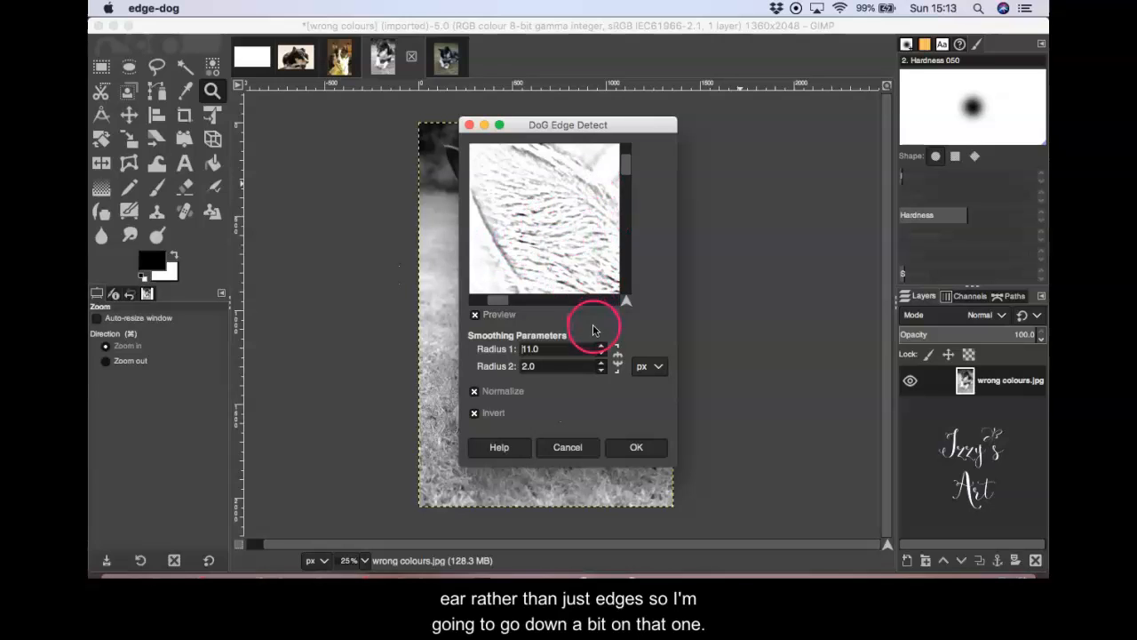
{"action": "left_click", "coordinate": [600, 352]}
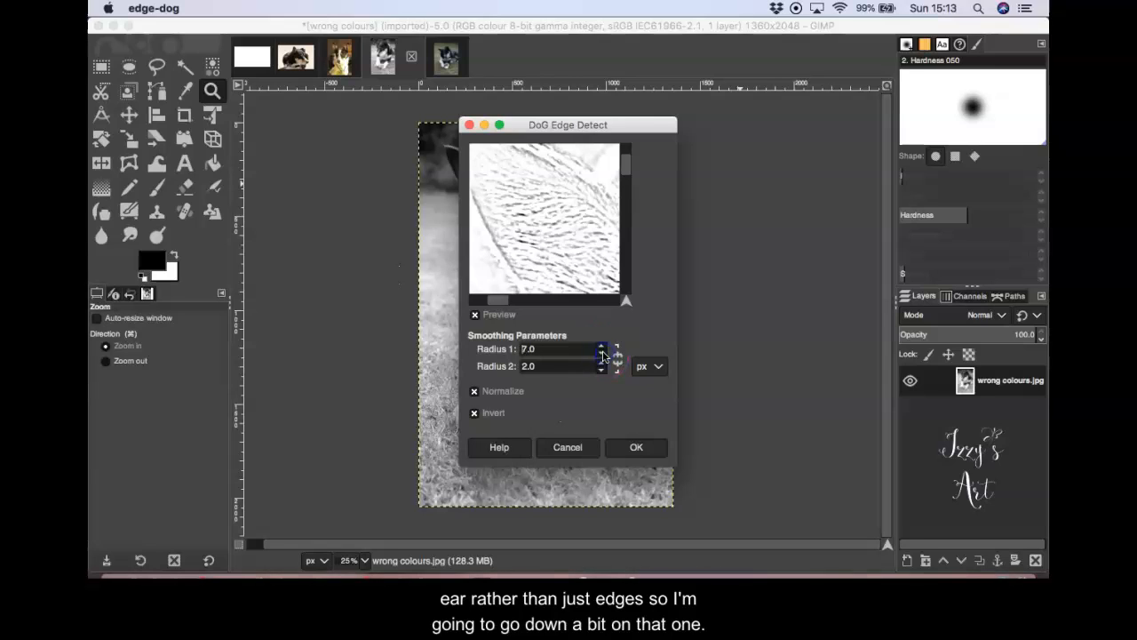
{"action": "left_click", "coordinate": [603, 355]}
{"action": "left_click", "coordinate": [602, 355]}
{"action": "left_click", "coordinate": [603, 355]}
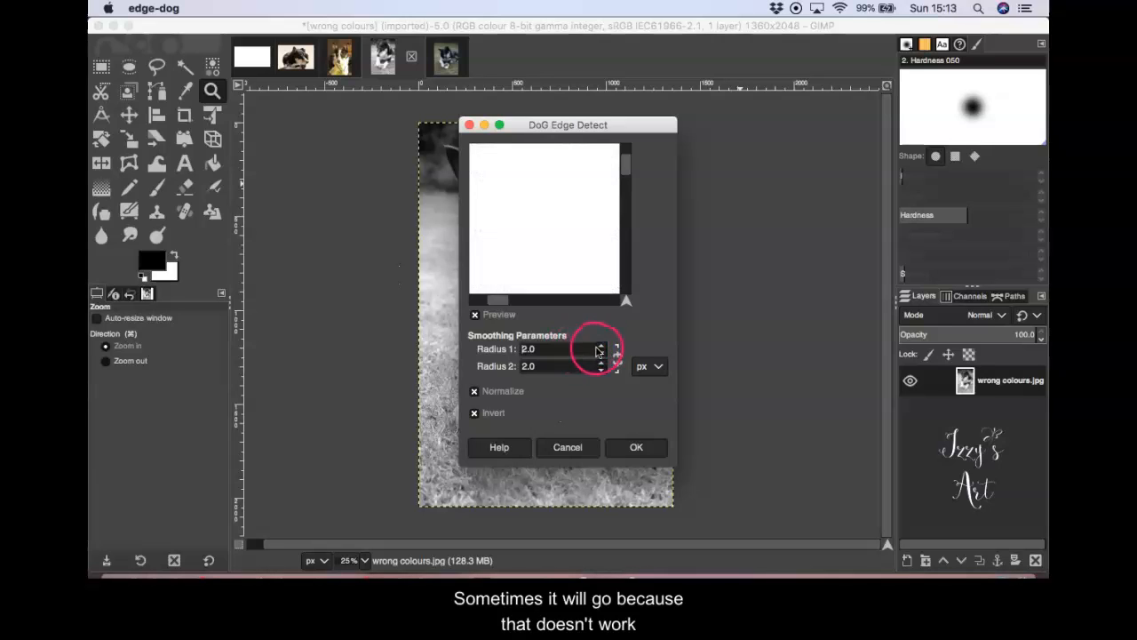
Step: Set Radius 1 to 3.0 and compare the edge preview with Radius 2 at 1.0 and at 4.0
{"action": "left_click", "coordinate": [602, 345]}
{"action": "left_click", "coordinate": [600, 371]}
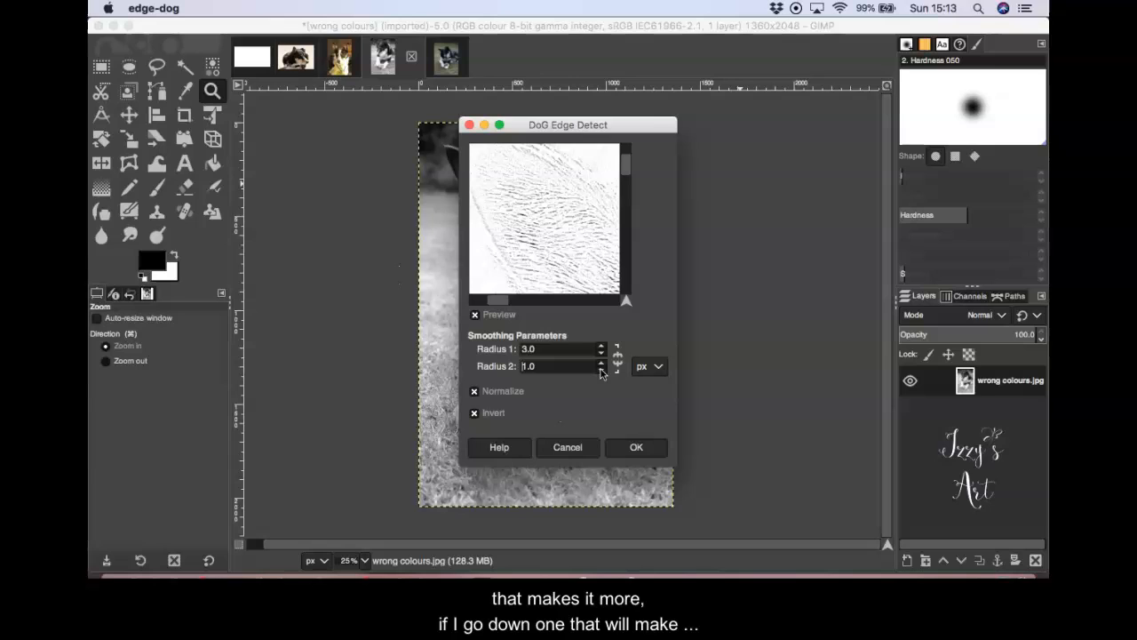
{"action": "left_click", "coordinate": [602, 361]}
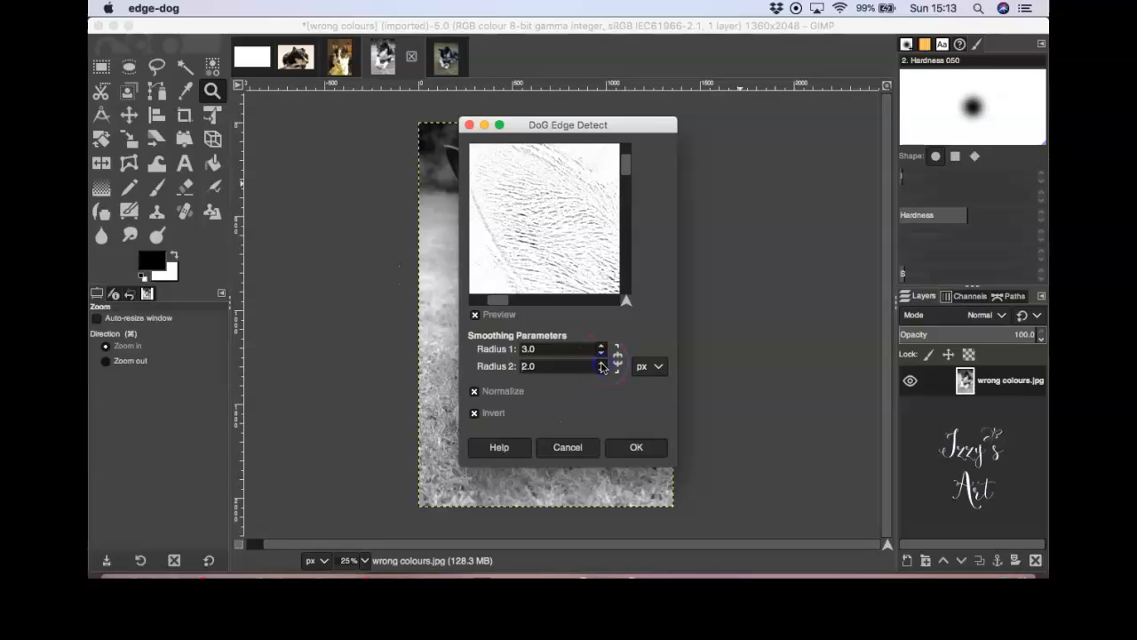
{"action": "left_click", "coordinate": [603, 362]}
{"action": "left_click", "coordinate": [601, 362]}
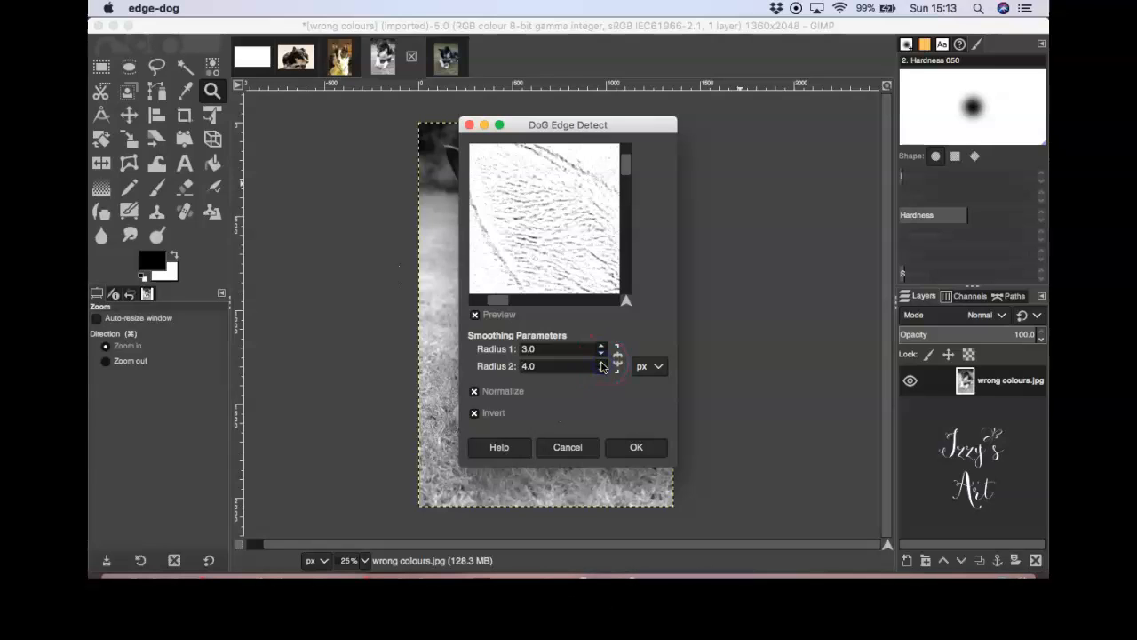
{"action": "left_click", "coordinate": [601, 363]}
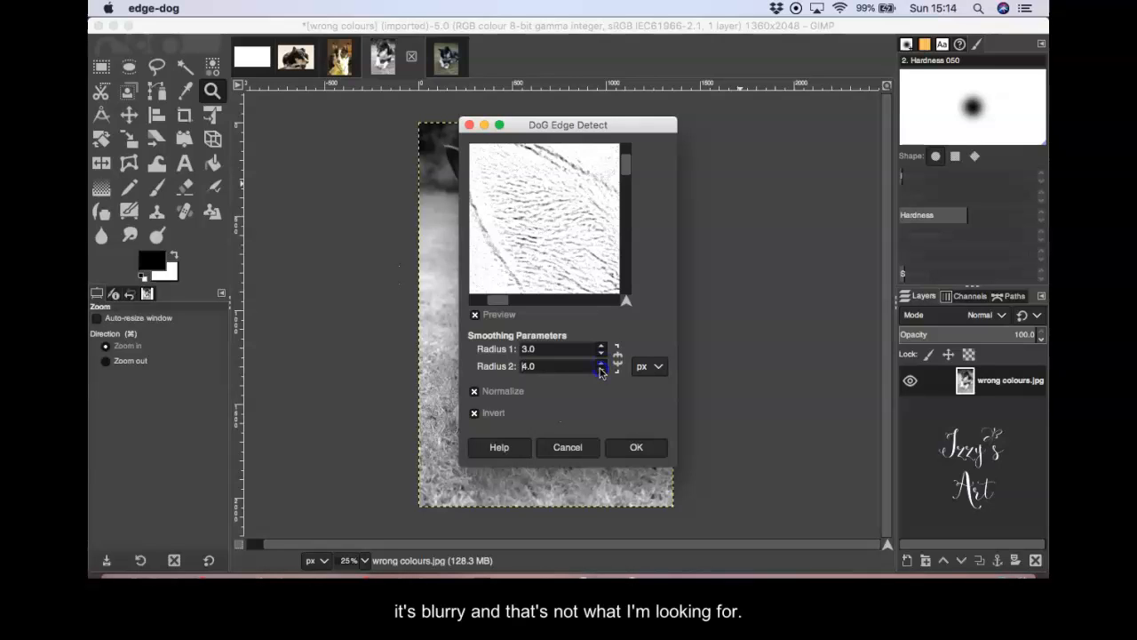
Step: Set Radius 2 to 1.0 and apply the edge-detect filter to the photo
{"action": "left_click", "coordinate": [601, 370]}
{"action": "left_click", "coordinate": [600, 370]}
{"action": "left_click", "coordinate": [601, 370]}
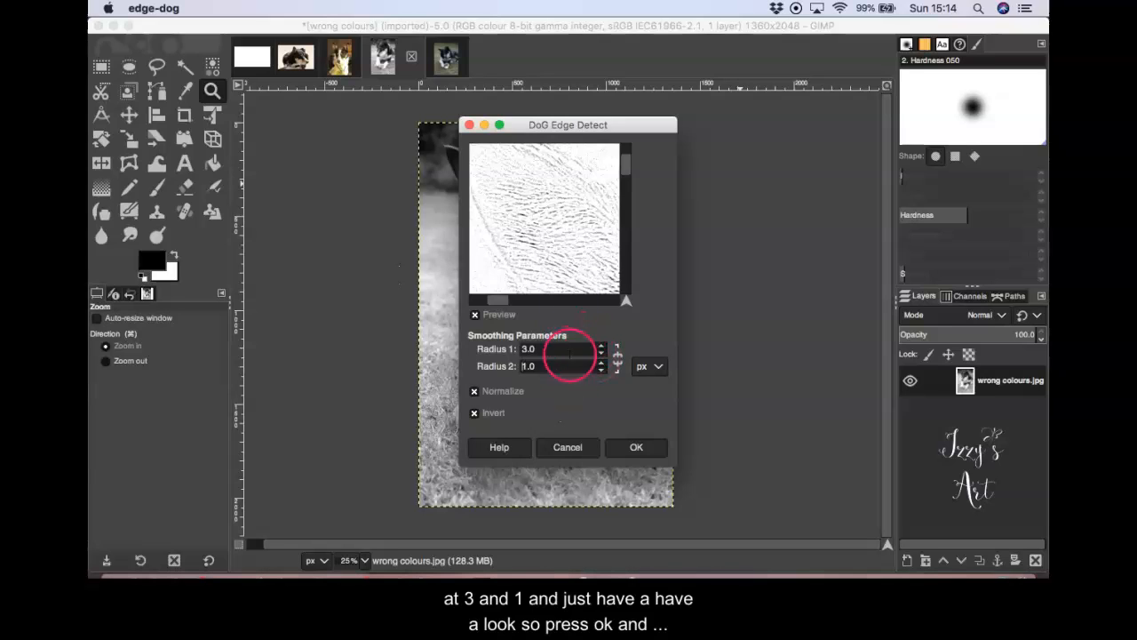
{"action": "left_click", "coordinate": [636, 448]}
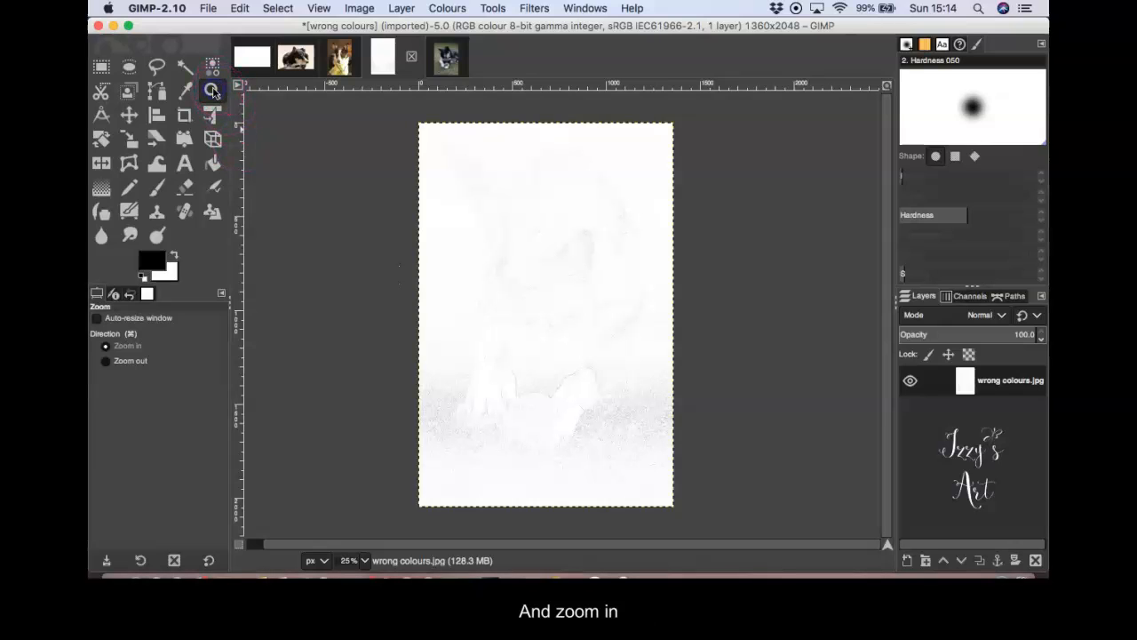
Step: Examine the edge lines around the dog's eye, muzzle and collar up close, and undo the Difference of Gaussians filter
{"action": "left_click", "coordinate": [543, 269]}
{"action": "left_click", "coordinate": [542, 269]}
{"action": "left_click", "coordinate": [542, 269]}
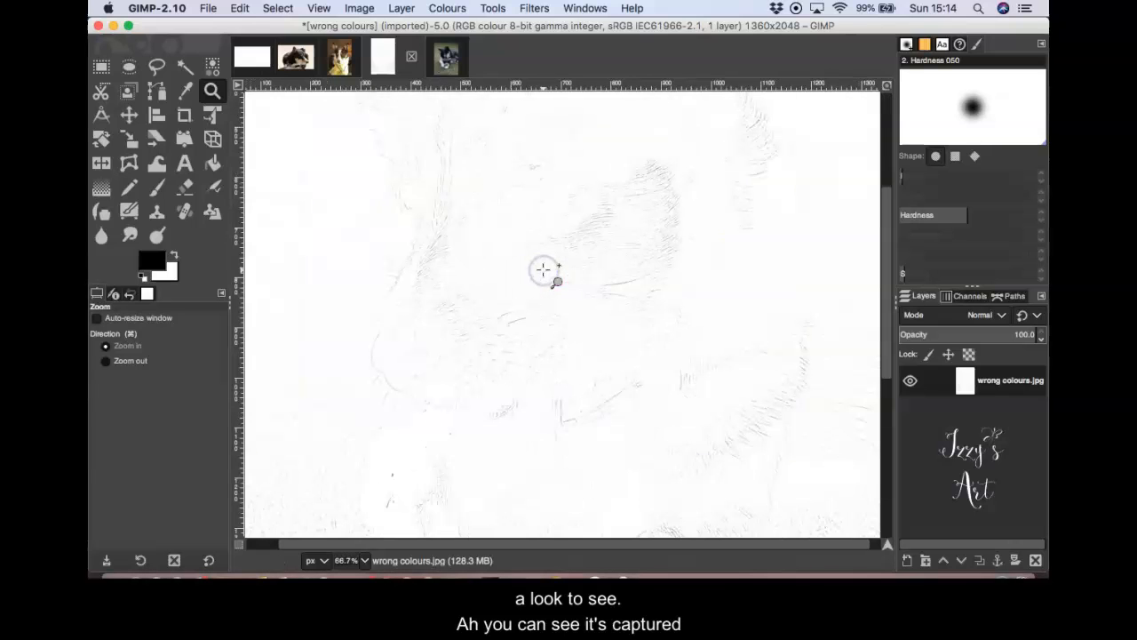
{"action": "left_click", "coordinate": [542, 269]}
{"action": "scroll", "coordinate": [478, 273], "scroll_direction": "up", "scroll_amount": 5}
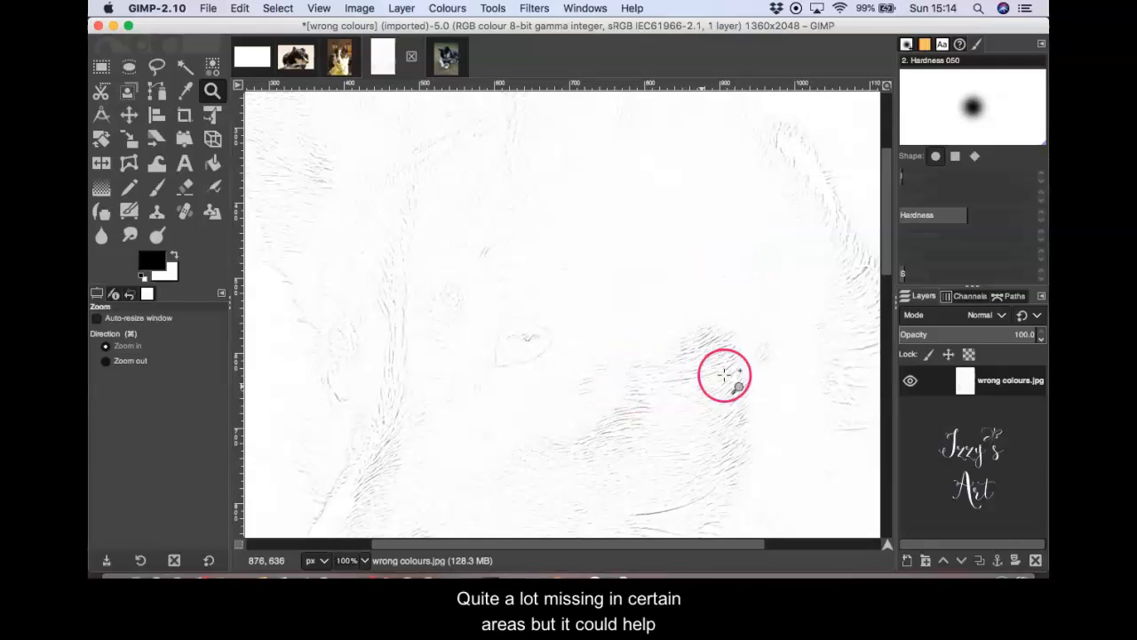
{"action": "scroll", "coordinate": [620, 306], "scroll_direction": "down", "scroll_amount": 5}
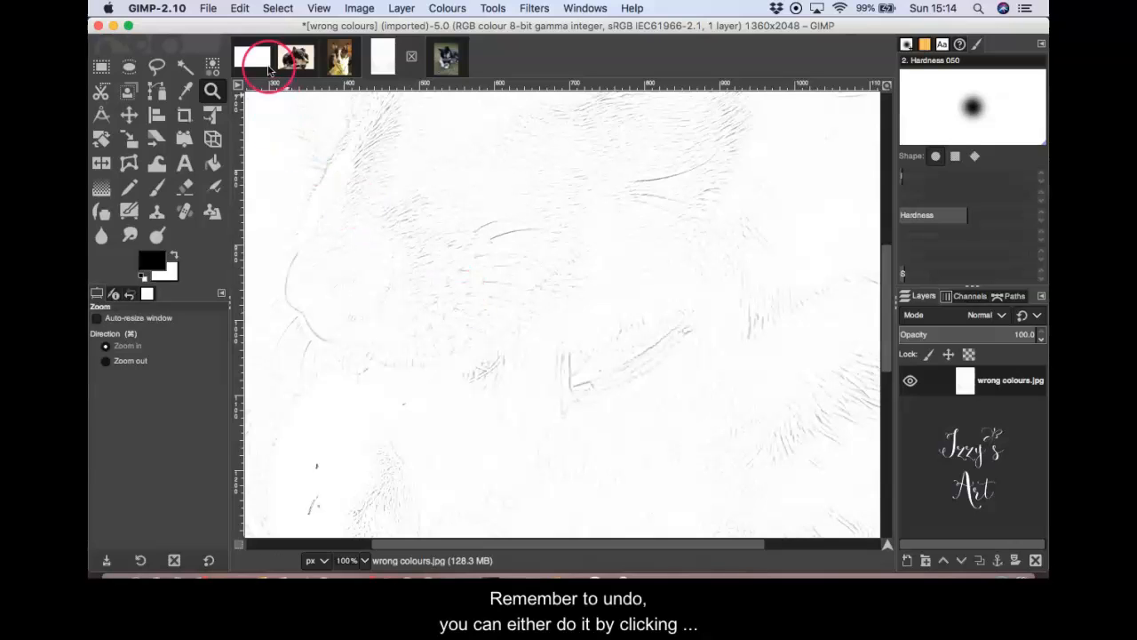
{"action": "left_click", "coordinate": [243, 9]}
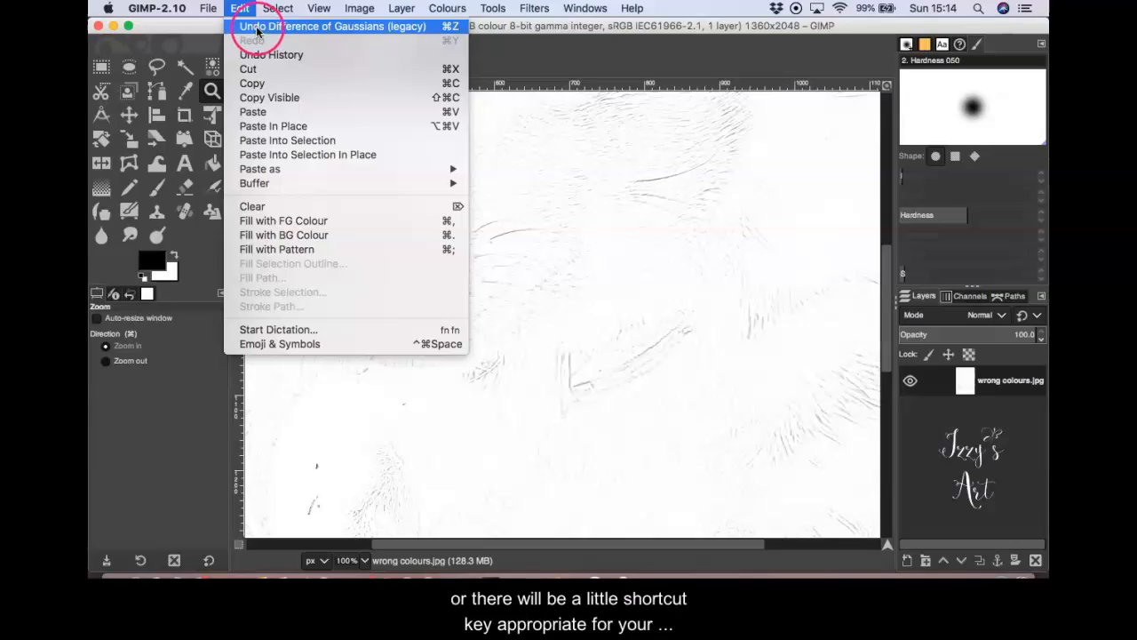
{"action": "left_click", "coordinate": [458, 30]}
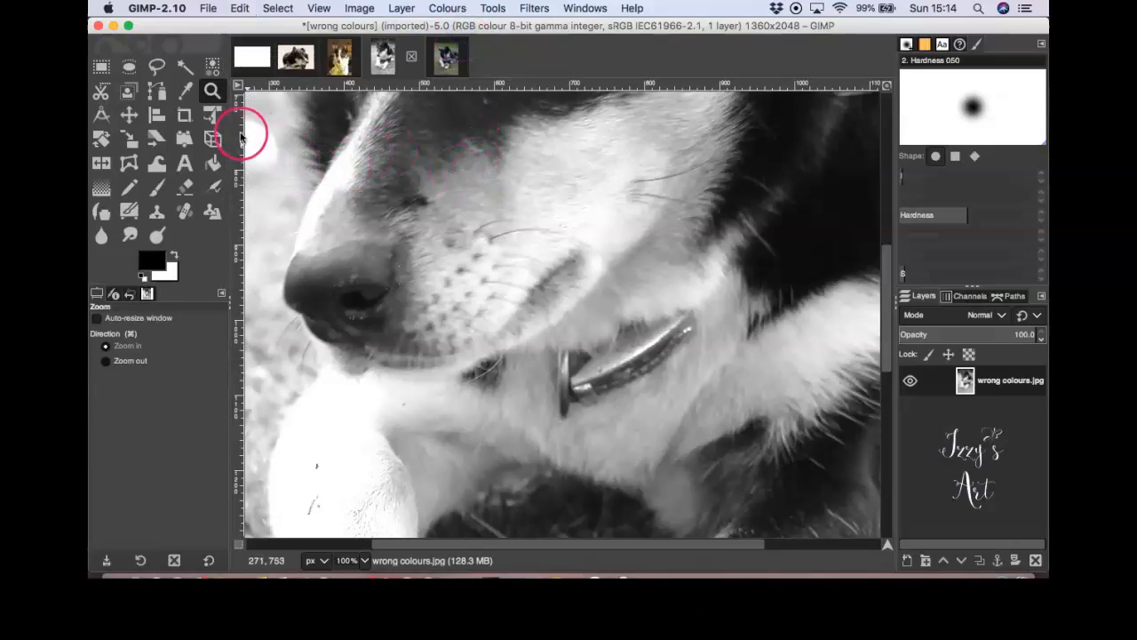
Step: Apply the legacy Difference of Gaussians edge-detect filter to the greyscale photo with Radius 1 at 5.0 and Radius 2 at 2.0
{"action": "left_click", "coordinate": [530, 224], "text": "super"}
{"action": "left_click", "coordinate": [530, 224], "text": "super"}
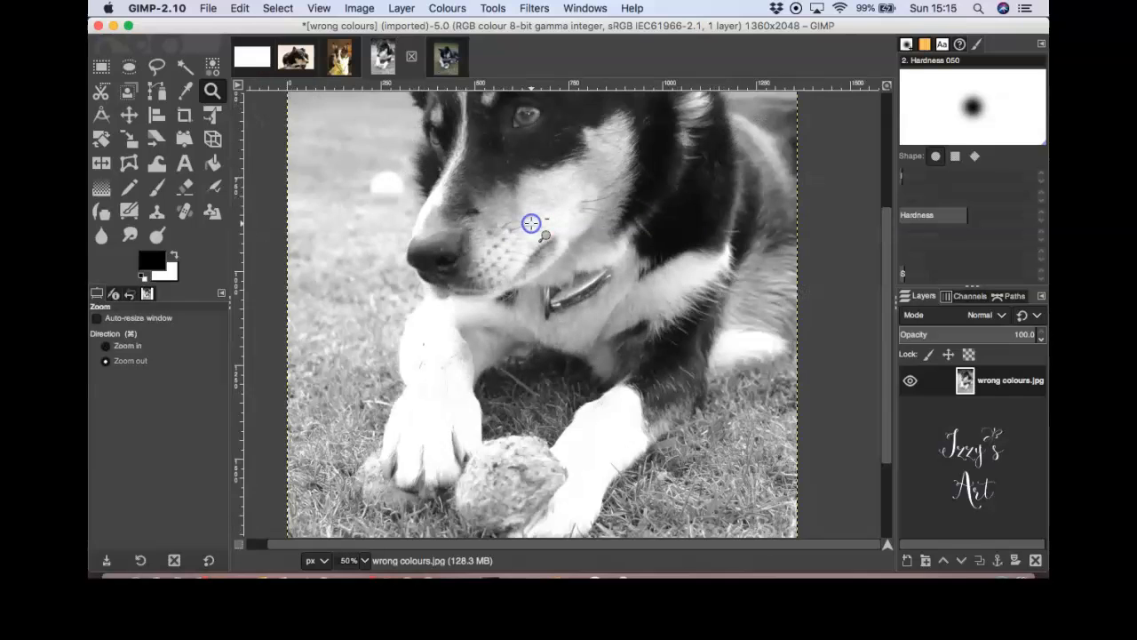
{"action": "left_click", "coordinate": [530, 223], "text": "super"}
{"action": "left_click", "coordinate": [530, 224], "text": "super"}
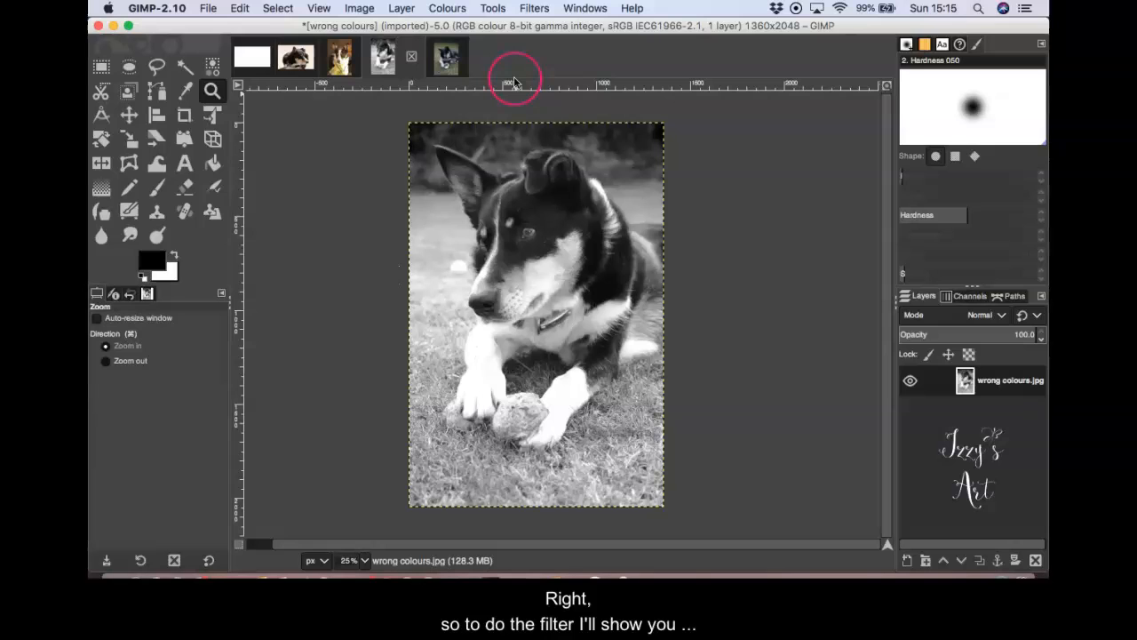
{"action": "left_click", "coordinate": [532, 8]}
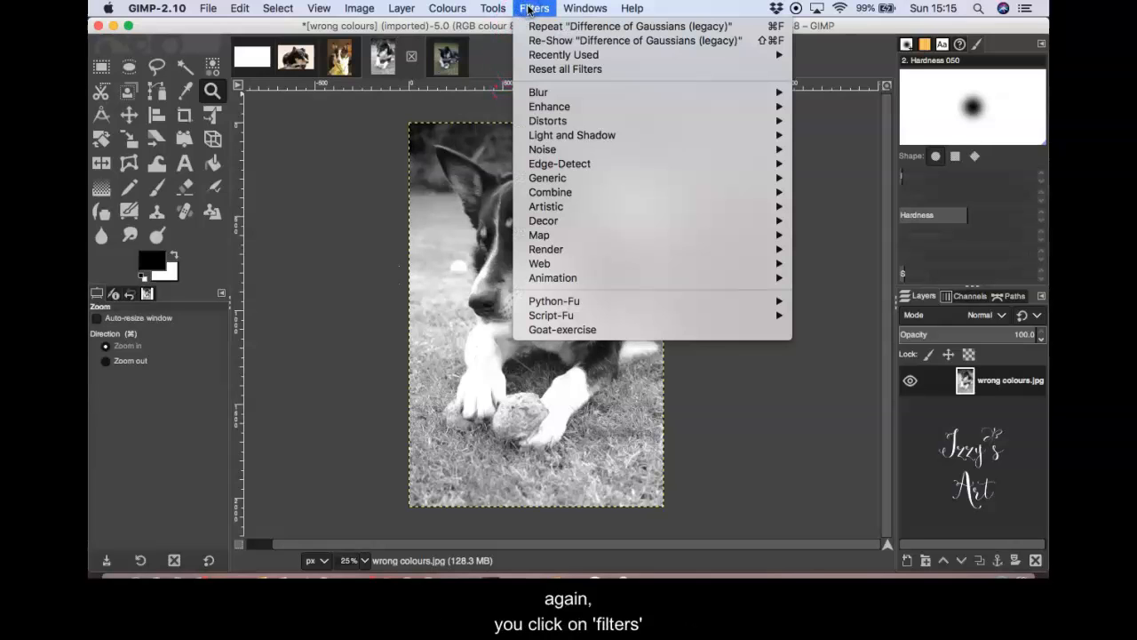
{"action": "mouse_move", "coordinate": [648, 170]}
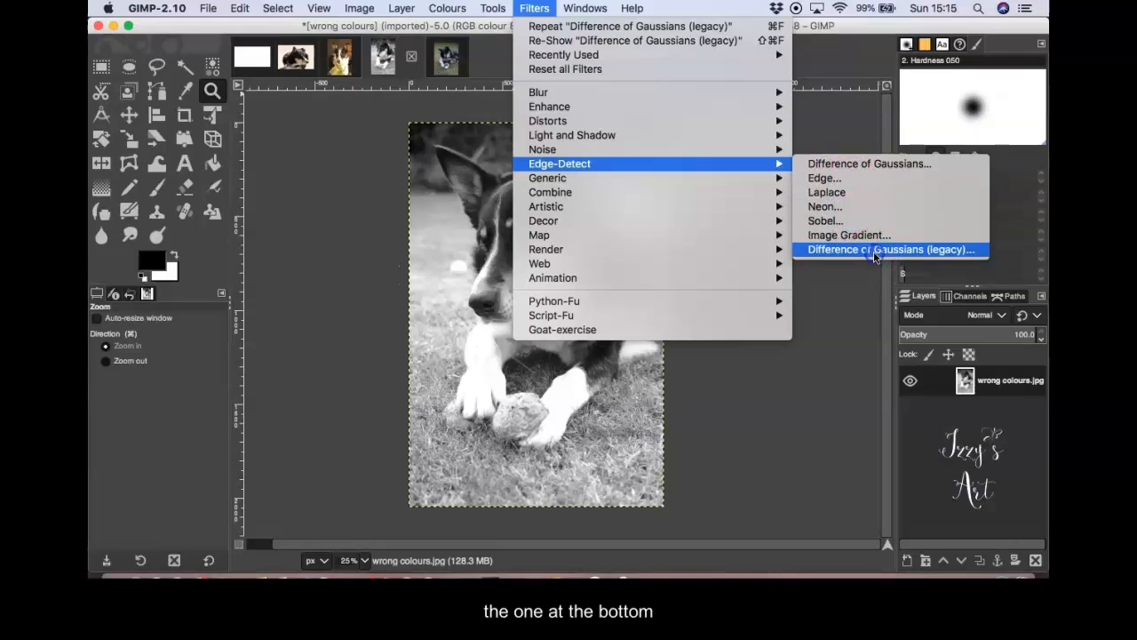
{"action": "left_click", "coordinate": [873, 253]}
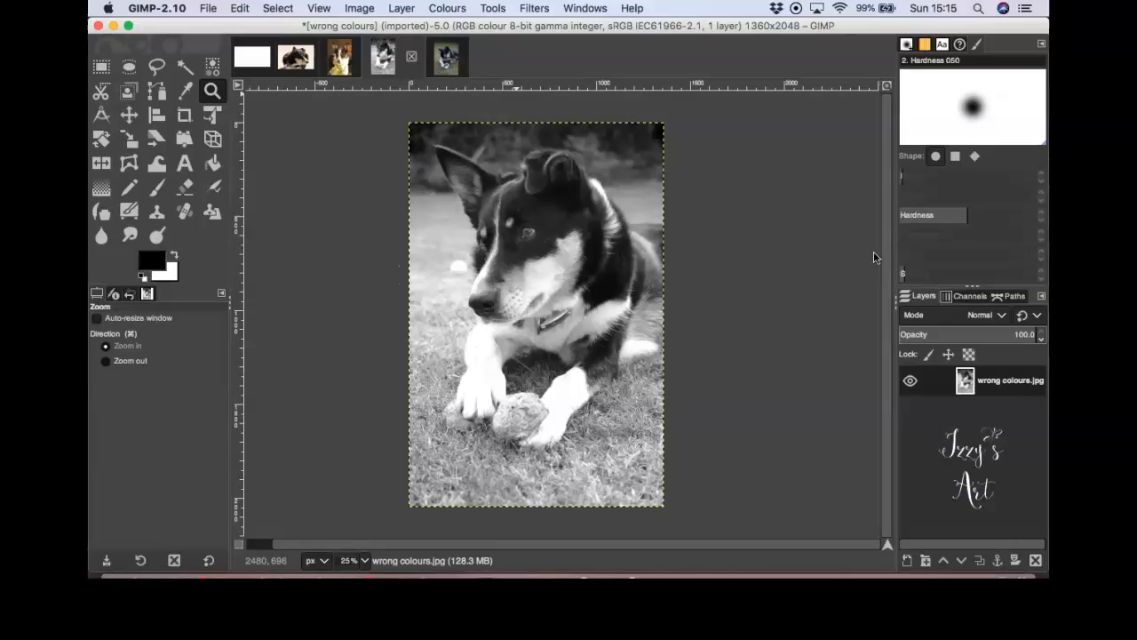
{"action": "left_click", "coordinate": [622, 183]}
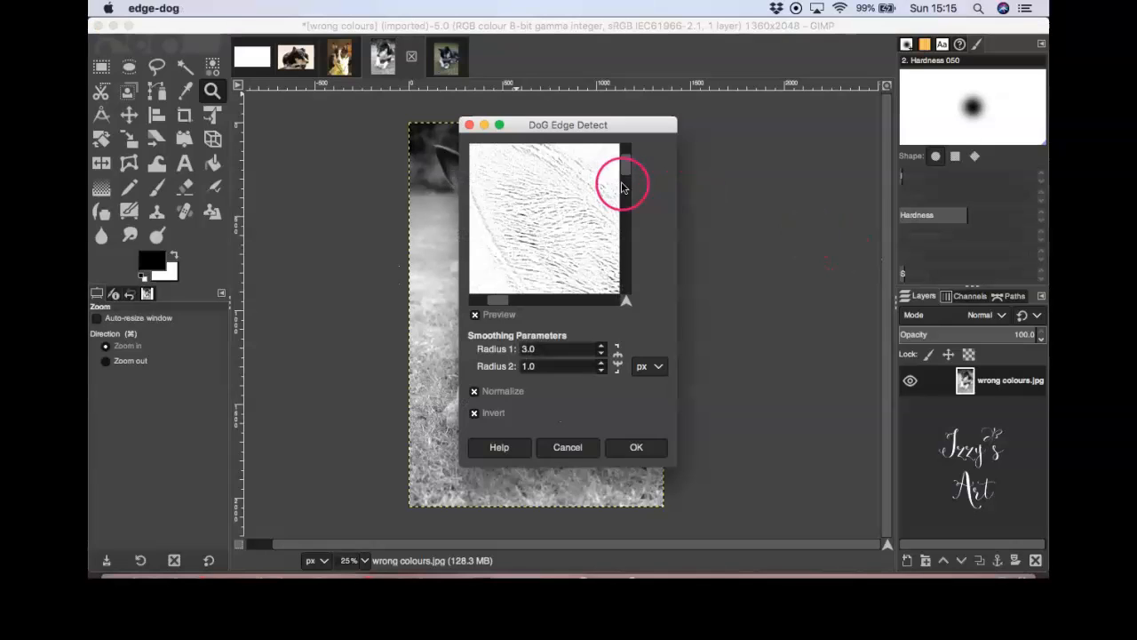
{"action": "left_click", "coordinate": [602, 361]}
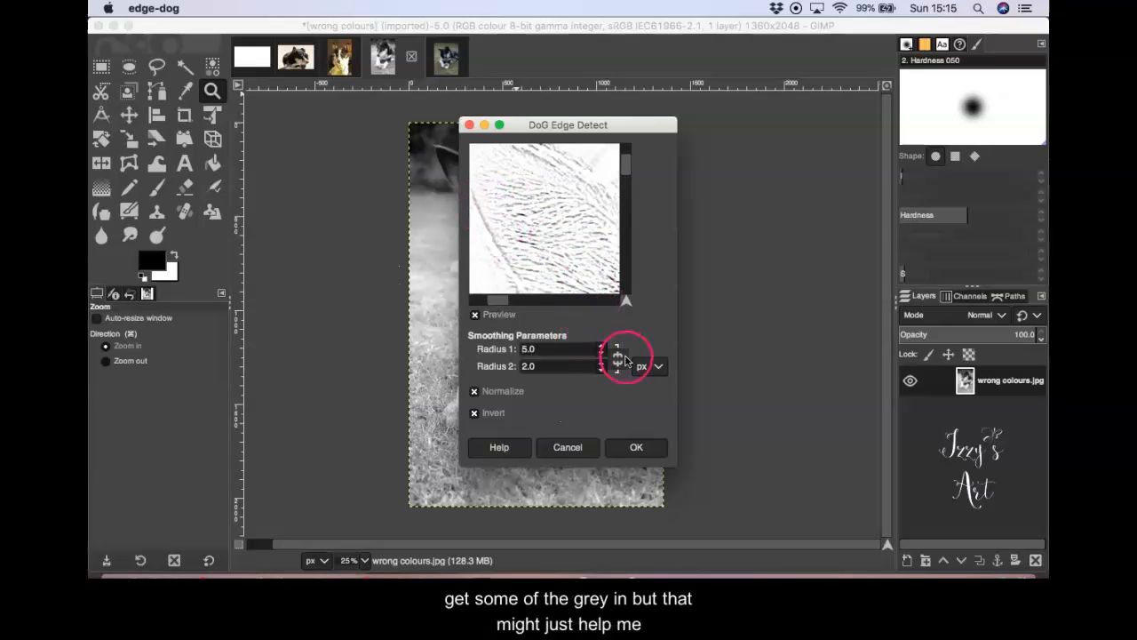
{"action": "left_click", "coordinate": [635, 449]}
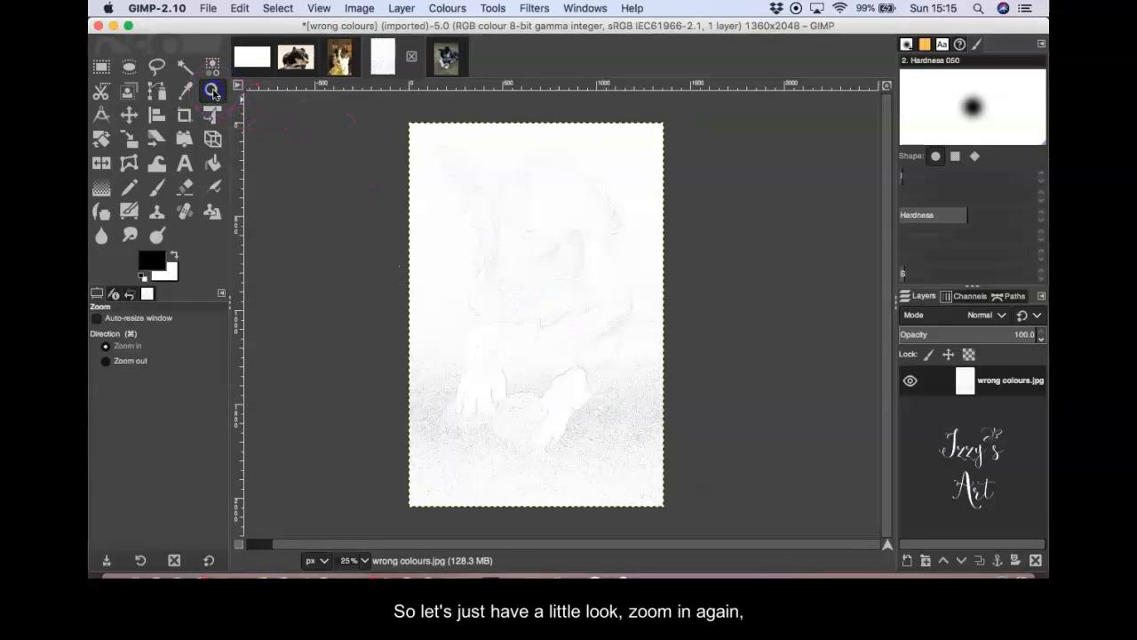
Step: Examine the edge lines around the dog's eye, nose, collar and neck up close for shape and hair direction
{"action": "left_click", "coordinate": [545, 272]}
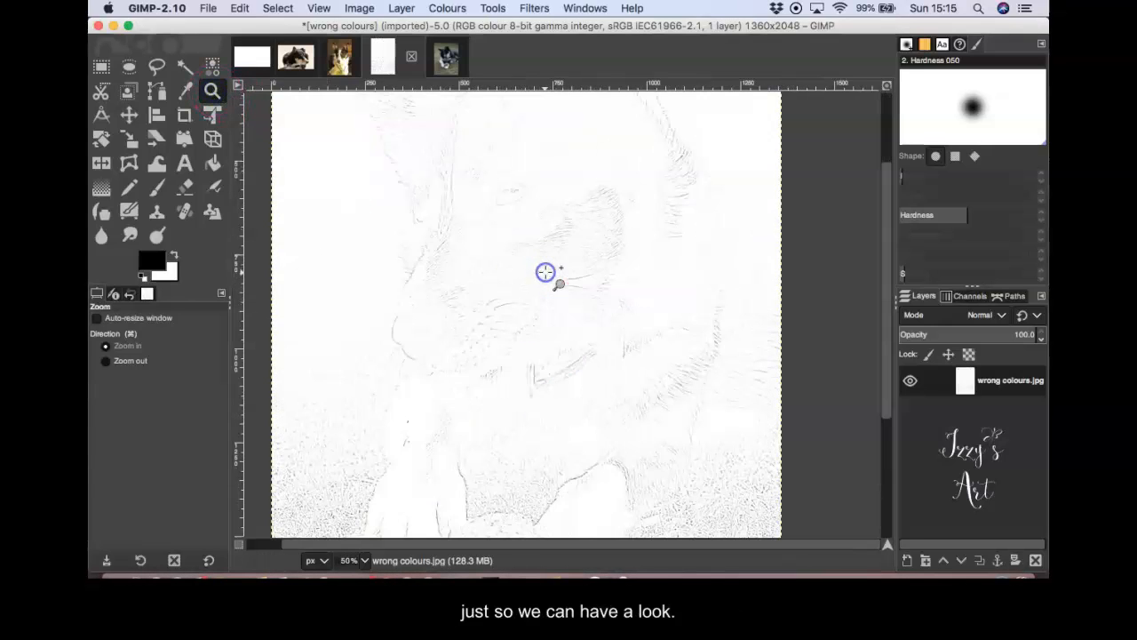
{"action": "left_click", "coordinate": [546, 272]}
{"action": "left_click", "coordinate": [545, 272]}
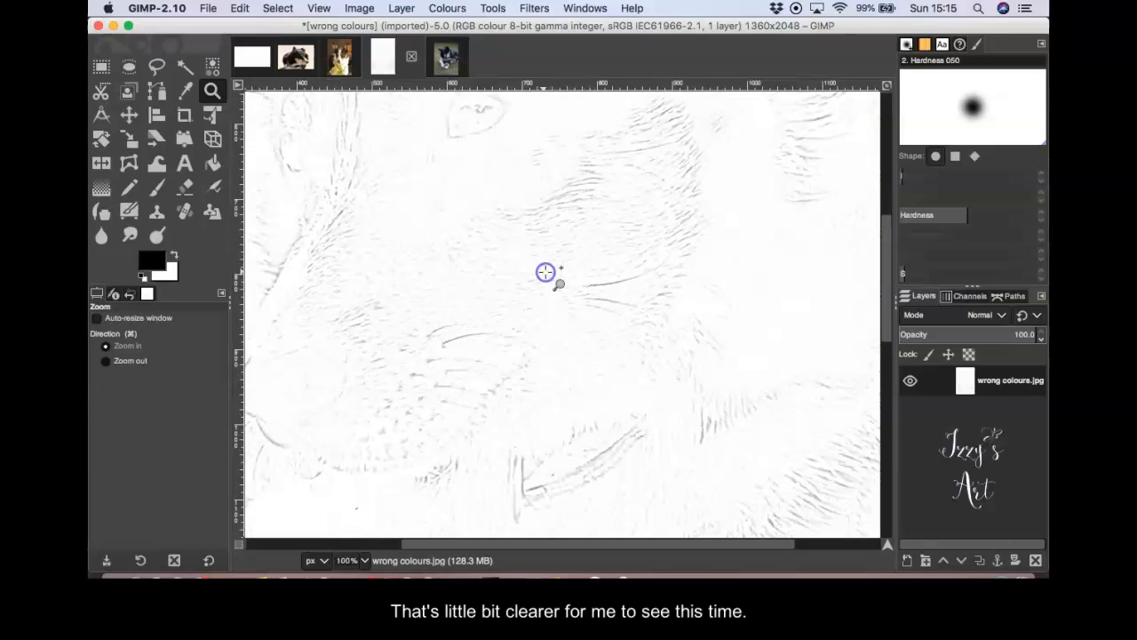
{"action": "scroll", "coordinate": [545, 272], "scroll_direction": "up", "scroll_amount": 3}
{"action": "mouse_move", "coordinate": [503, 269]}
{"action": "left_mouse_down"}
{"action": "mouse_move", "coordinate": [465, 236]}
{"action": "mouse_move", "coordinate": [492, 212]}
{"action": "mouse_move", "coordinate": [467, 208]}
{"action": "left_mouse_up"}
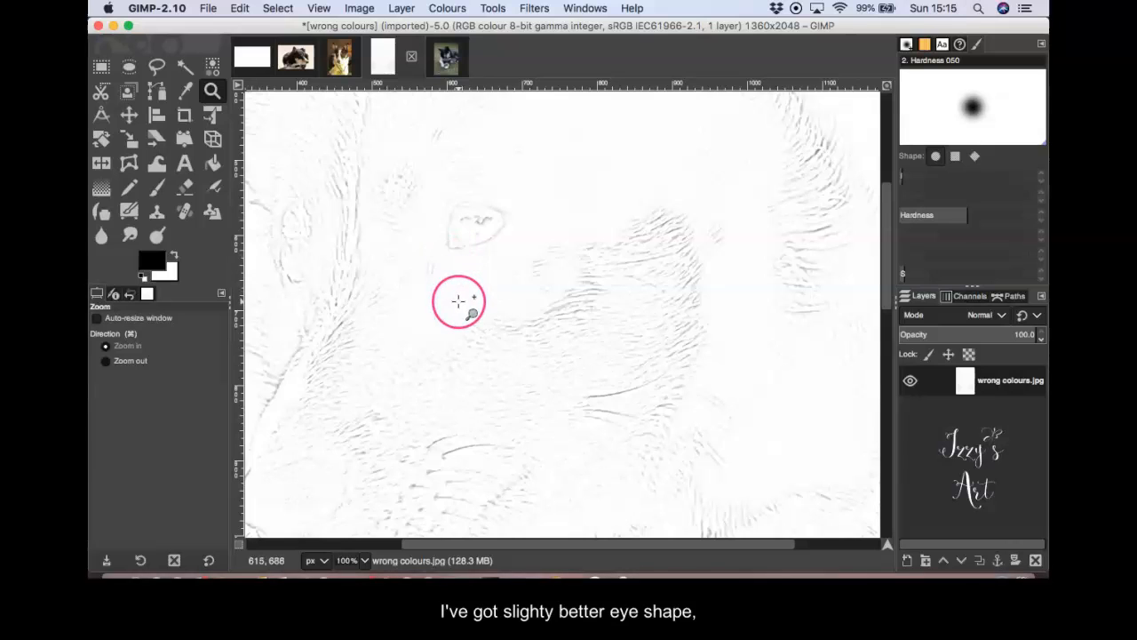
{"action": "scroll", "coordinate": [460, 301], "scroll_direction": "down", "scroll_amount": 6}
{"action": "scroll", "coordinate": [459, 302], "scroll_direction": "left", "scroll_amount": 4}
{"action": "scroll", "coordinate": [457, 301], "scroll_direction": "up", "scroll_amount": 2}
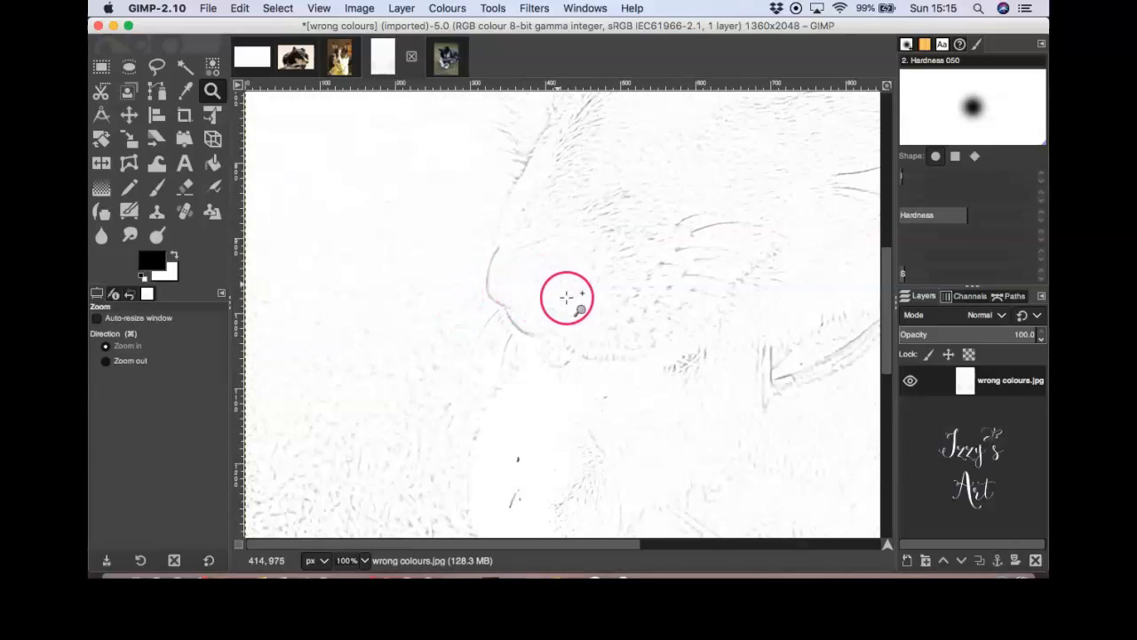
{"action": "scroll", "coordinate": [628, 251], "scroll_direction": "right", "scroll_amount": 8}
{"action": "scroll", "coordinate": [627, 251], "scroll_direction": "up", "scroll_amount": 3}
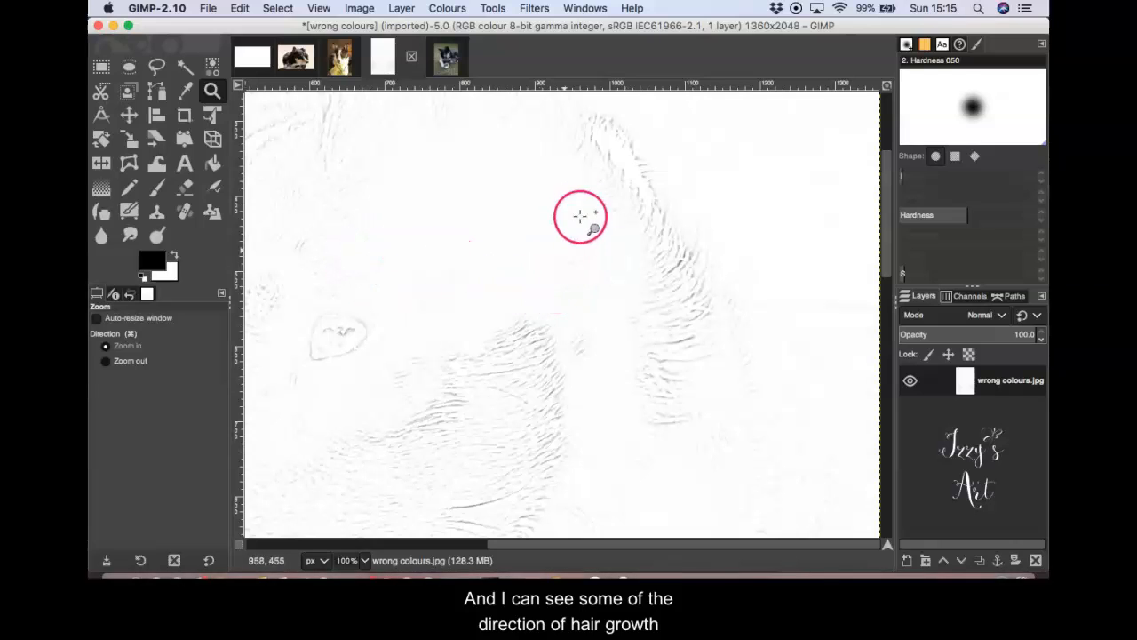
{"action": "left_click", "coordinate": [466, 286]}
{"action": "left_click", "coordinate": [466, 286], "text": "super"}
{"action": "left_click", "coordinate": [466, 286], "text": "super"}
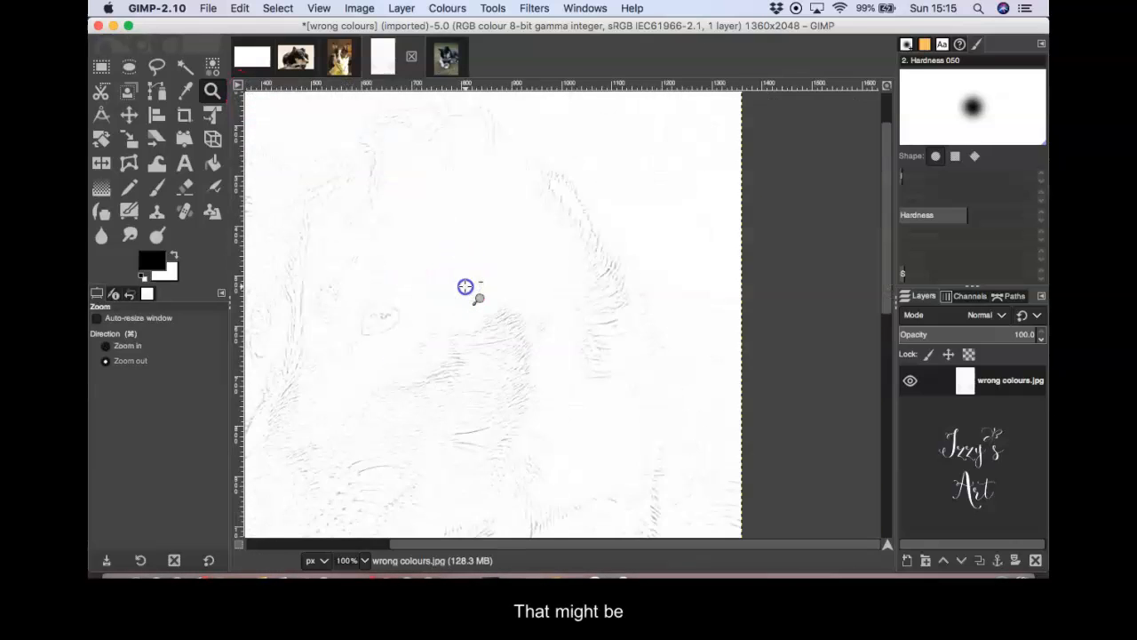
{"action": "left_click", "coordinate": [465, 286], "text": "super"}
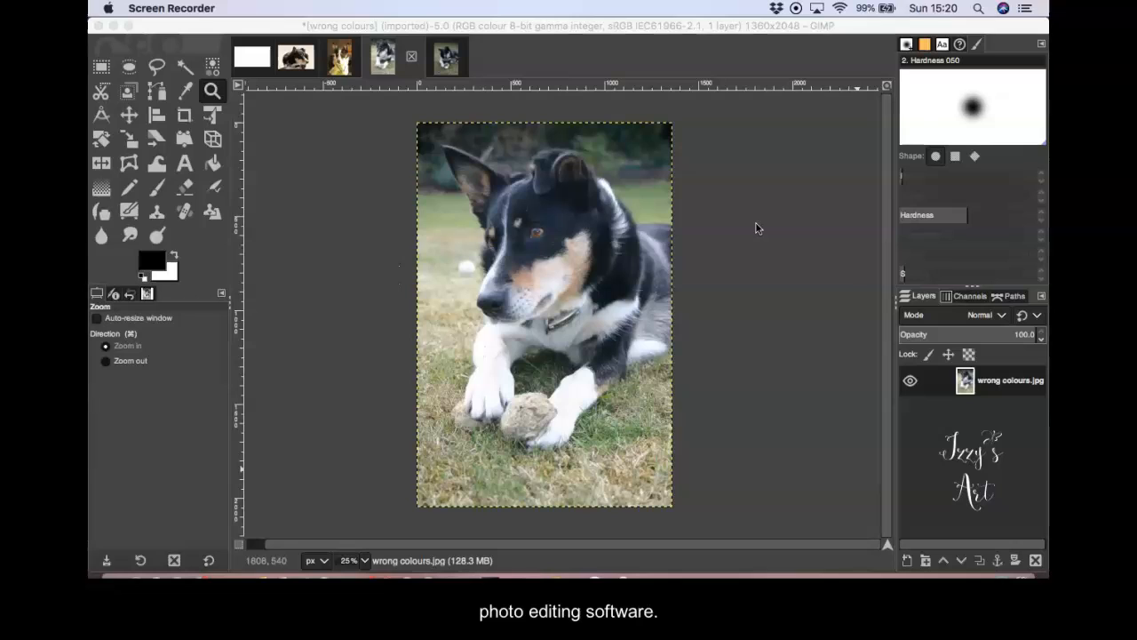
Step: Browse the image files available to open, previewing details.jpg, for eye.jpg and funny angle good for detail and colour.jpg
{"action": "left_click", "coordinate": [756, 224]}
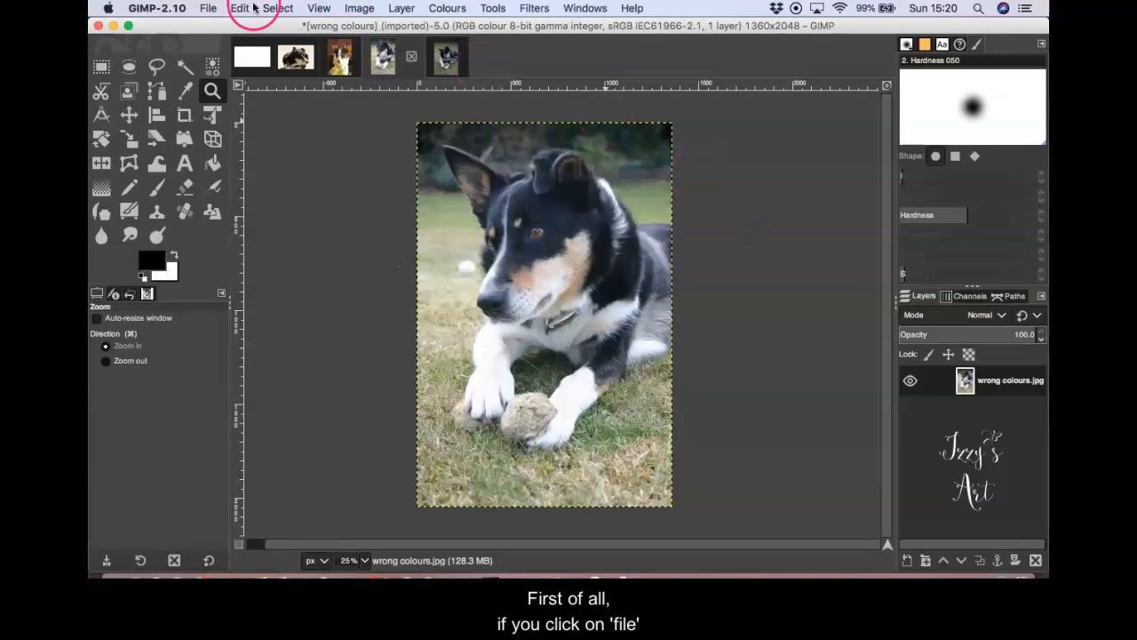
{"action": "left_click", "coordinate": [212, 10]}
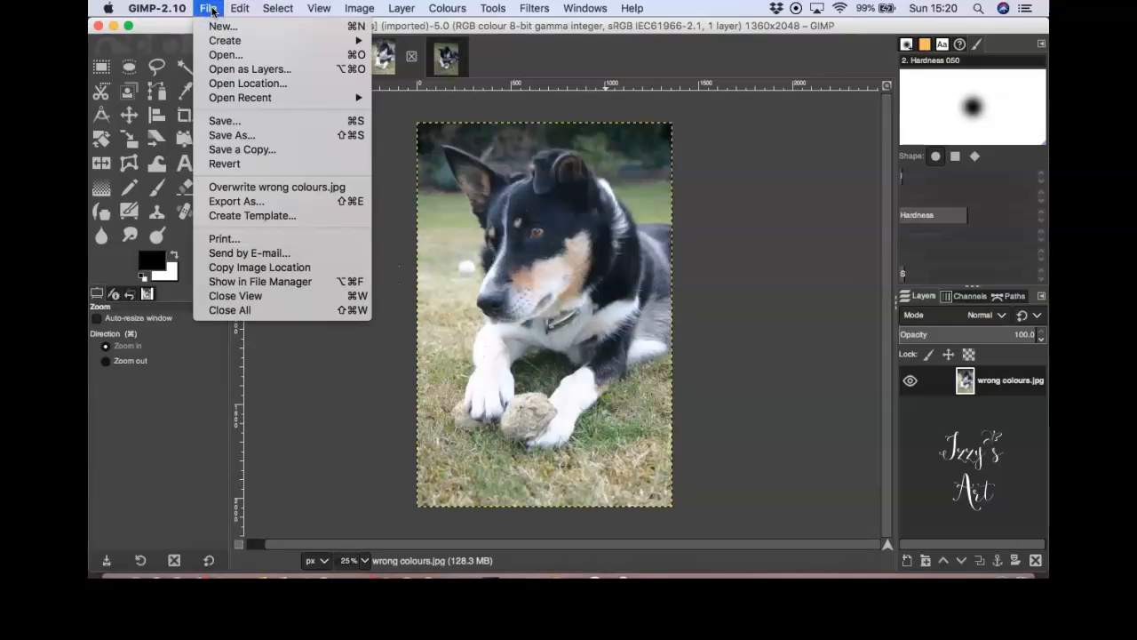
{"action": "left_click", "coordinate": [246, 55]}
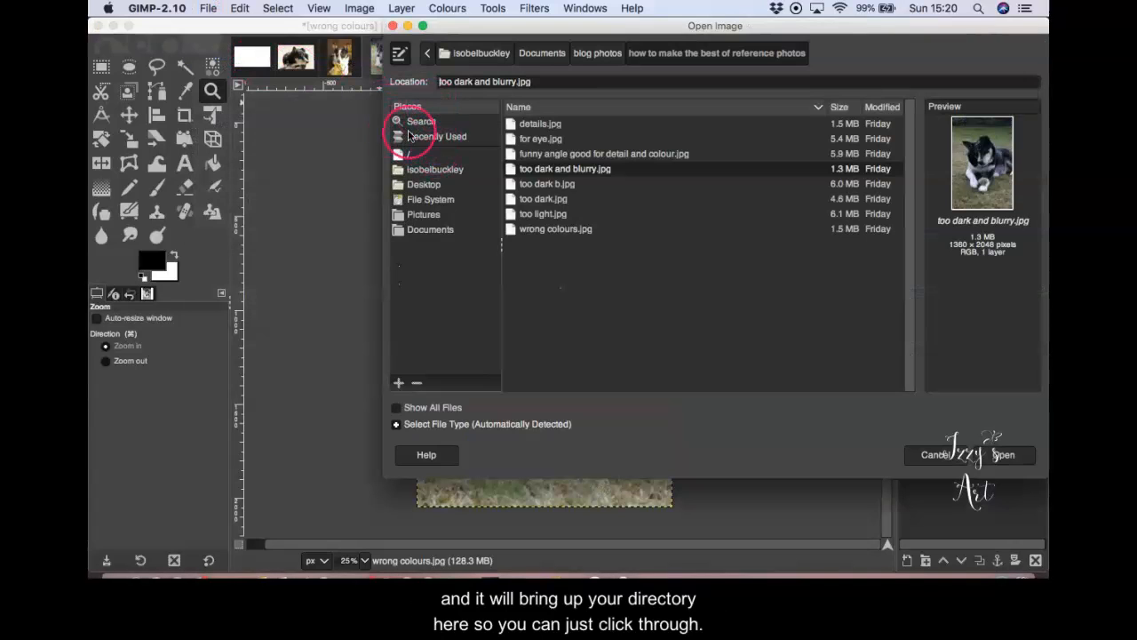
{"action": "left_click", "coordinate": [434, 217]}
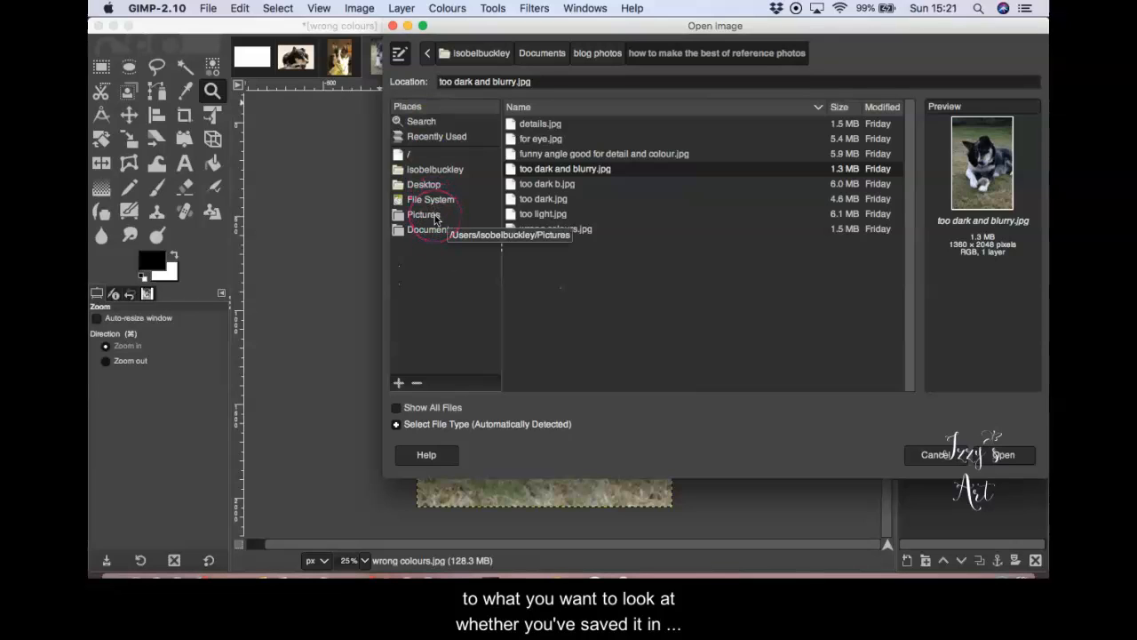
{"action": "left_click", "coordinate": [432, 188]}
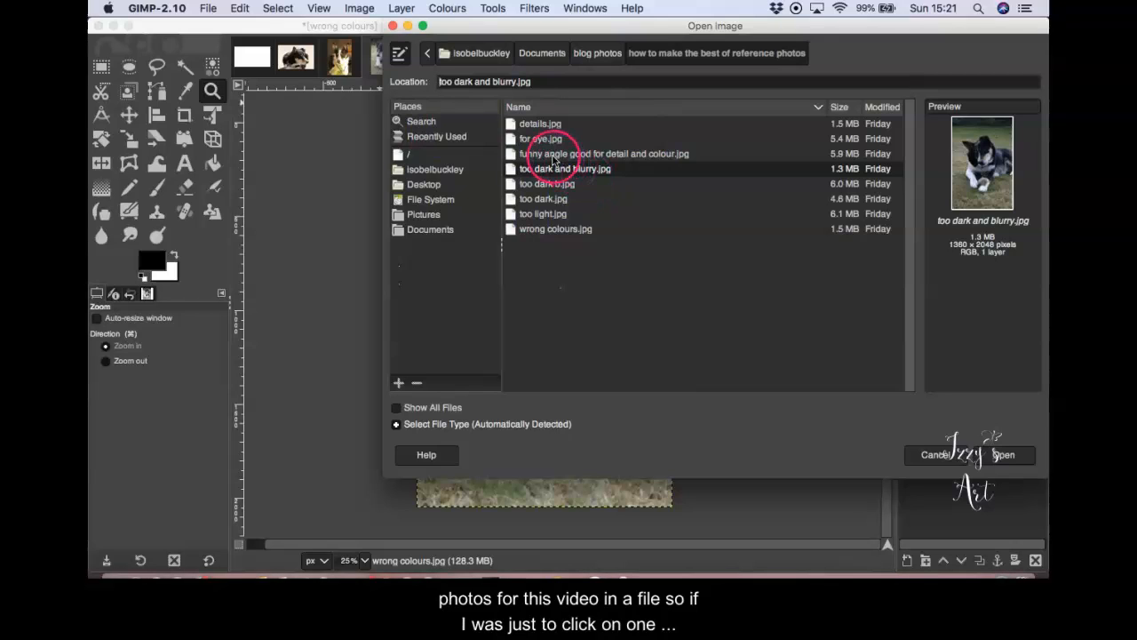
{"action": "left_click", "coordinate": [536, 126]}
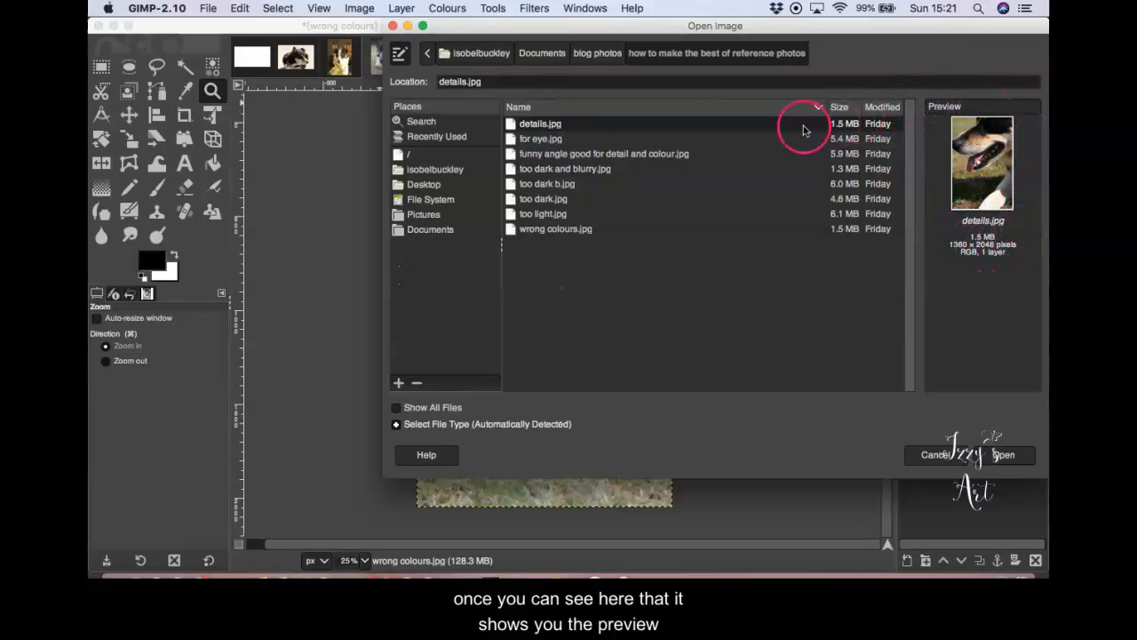
{"action": "left_click", "coordinate": [538, 141]}
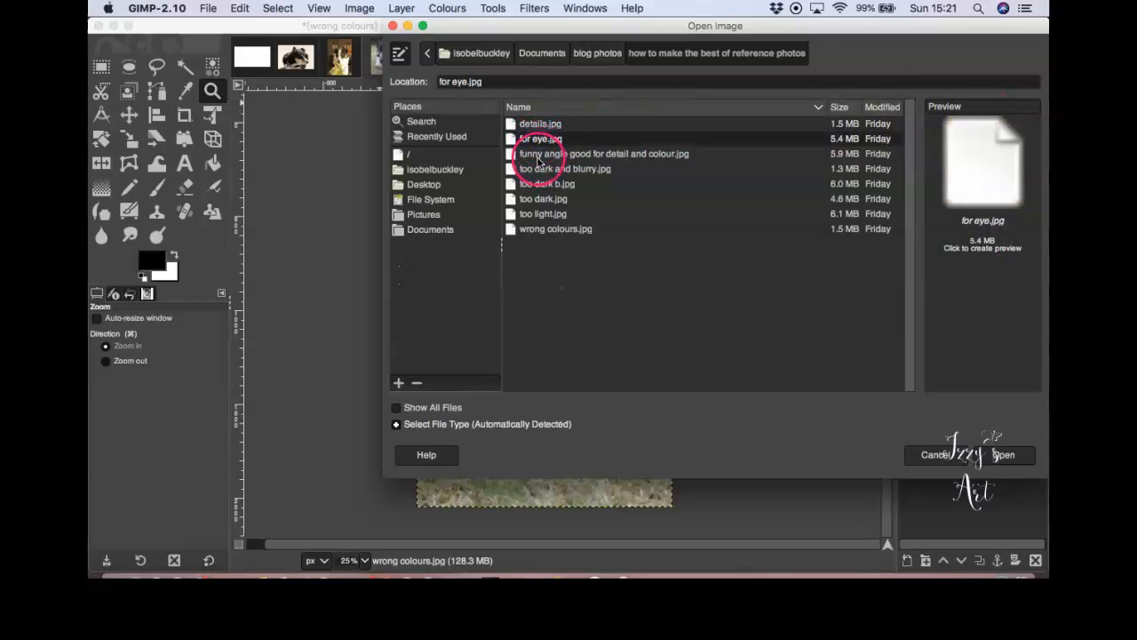
{"action": "left_click", "coordinate": [538, 157]}
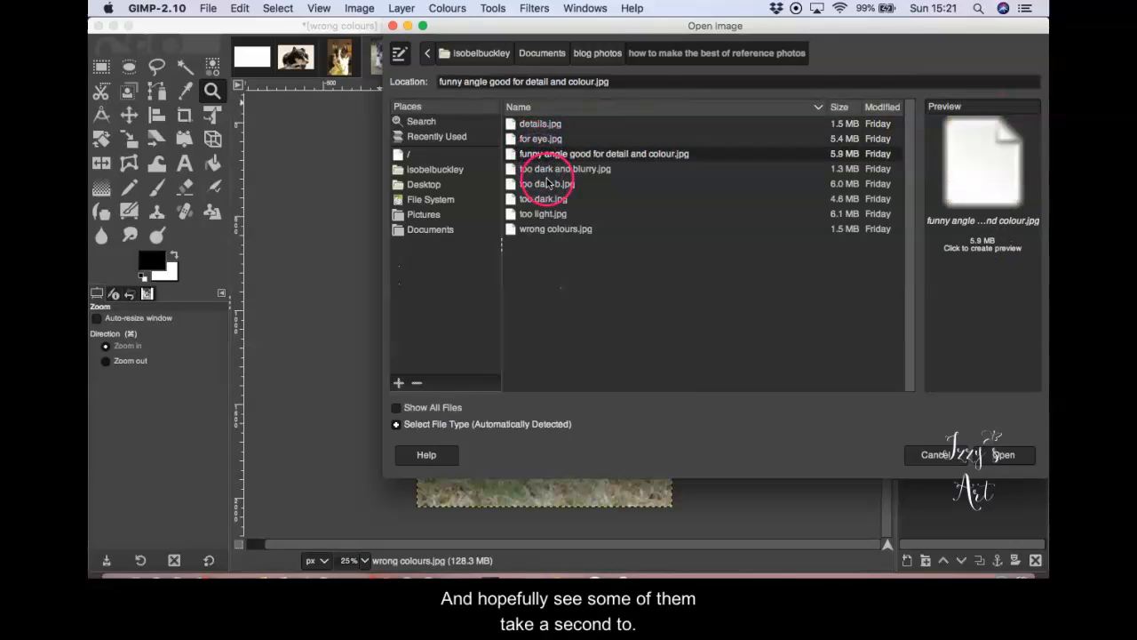
{"action": "left_click", "coordinate": [733, 151]}
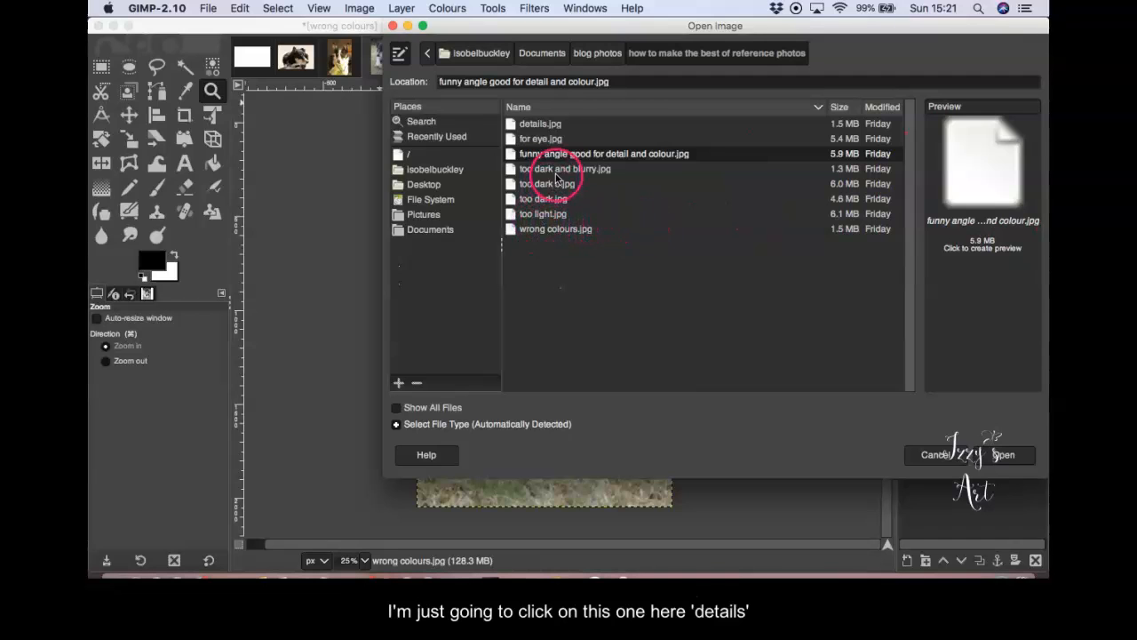
Step: Open details.jpg and keep its embedded sRGB colour profile
{"action": "left_click", "coordinate": [540, 126]}
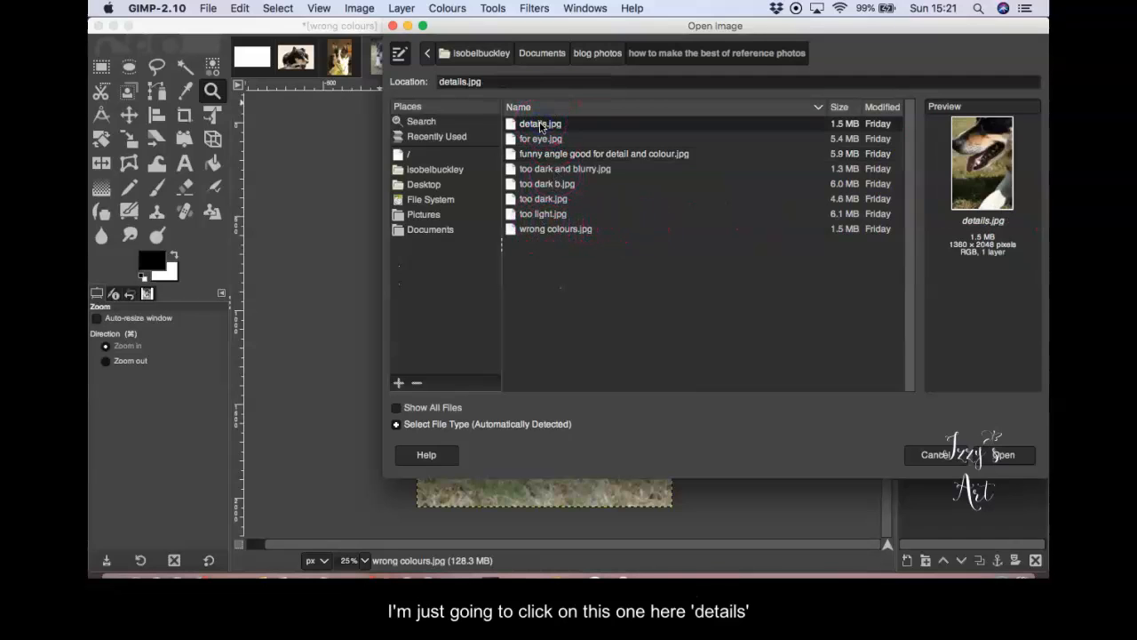
{"action": "left_click", "coordinate": [1005, 455]}
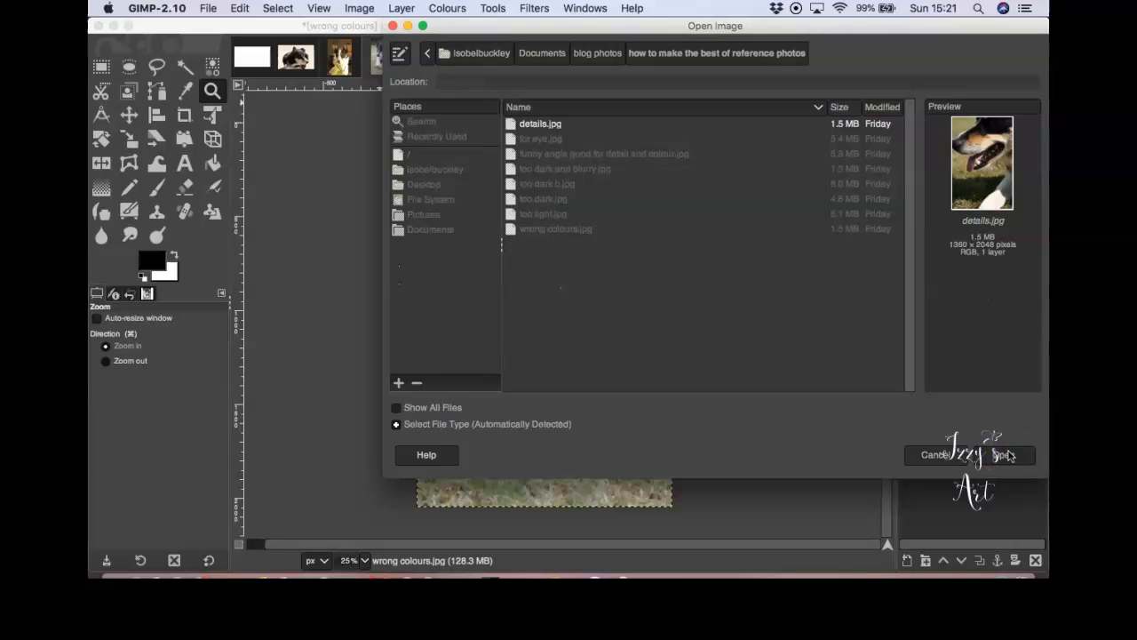
{"action": "left_click", "coordinate": [715, 387]}
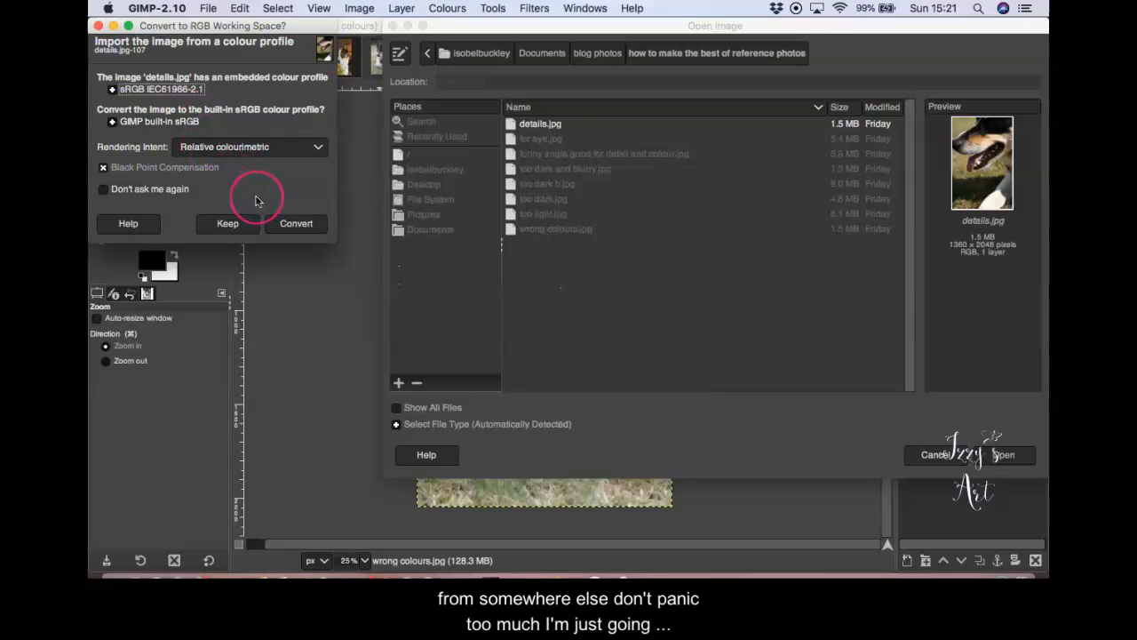
{"action": "left_click", "coordinate": [241, 225]}
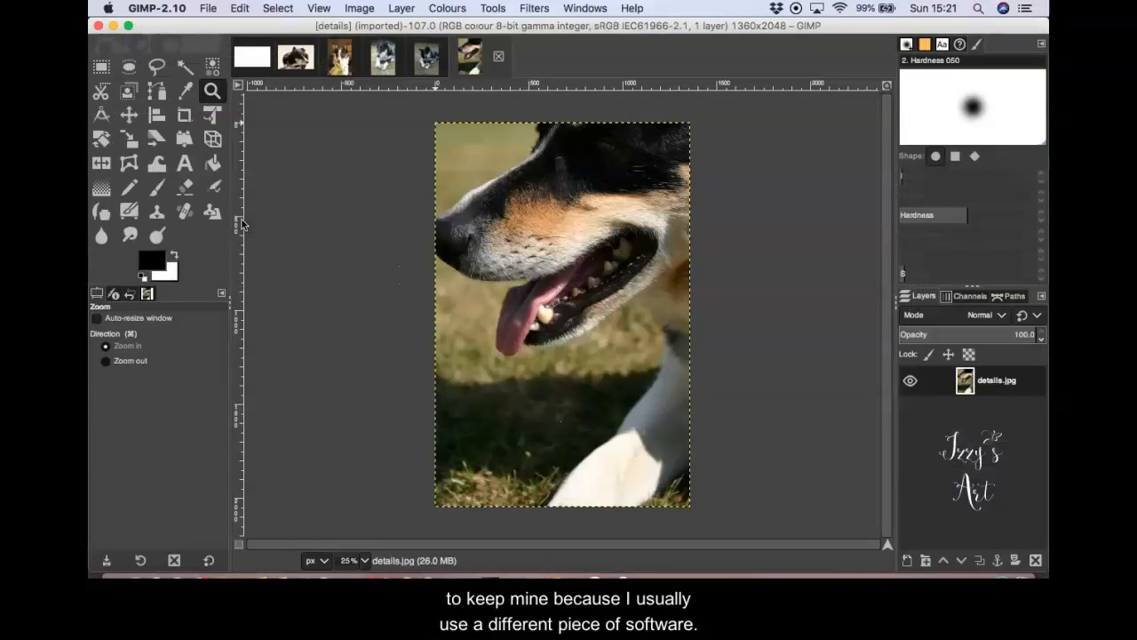
{"action": "left_click", "coordinate": [208, 8]}
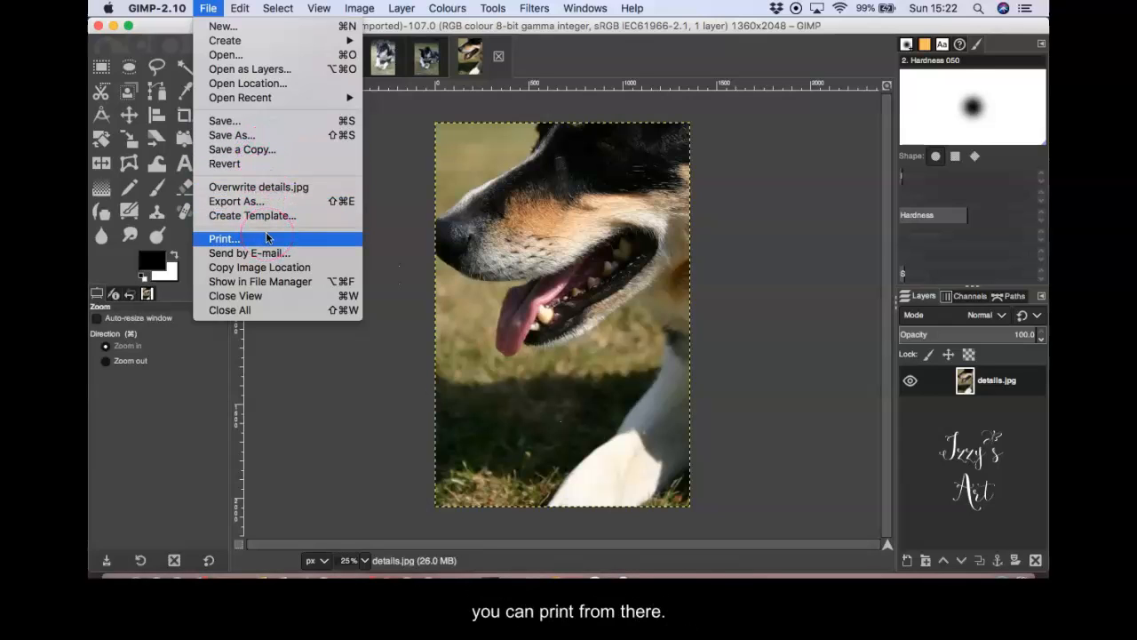
{"action": "left_click", "coordinate": [317, 375]}
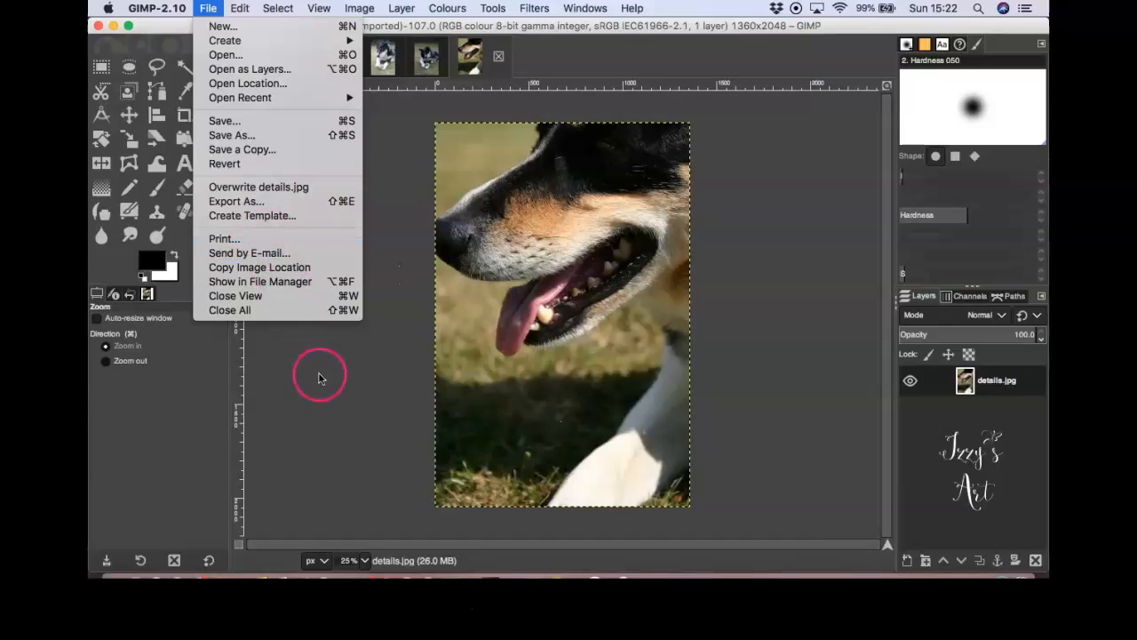
{"action": "left_click", "coordinate": [293, 206]}
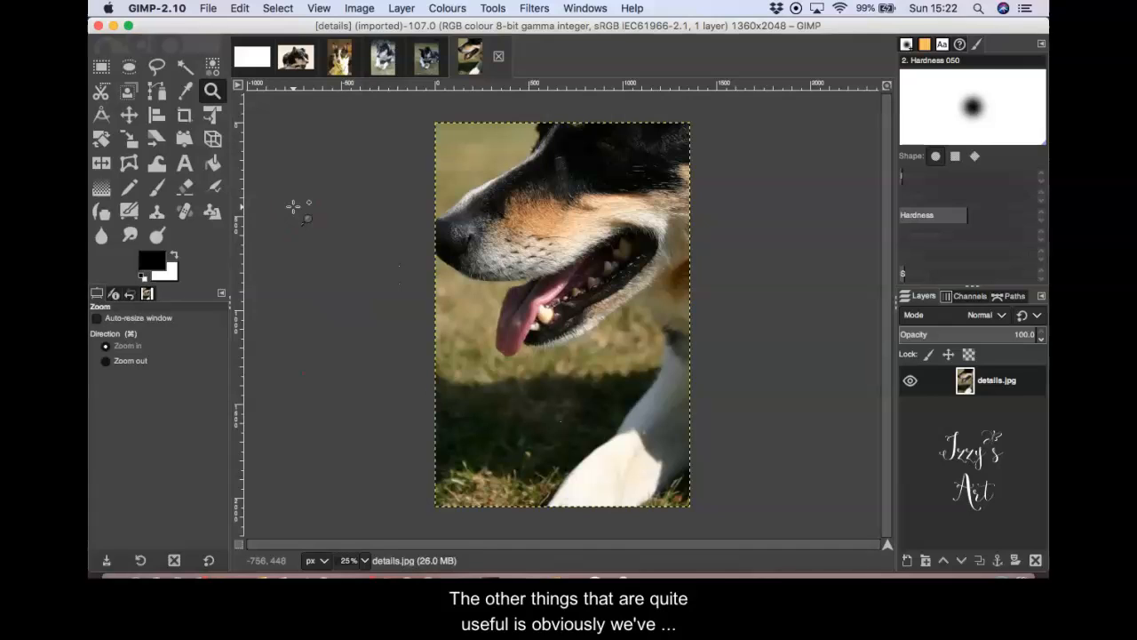
{"action": "left_click", "coordinate": [241, 10]}
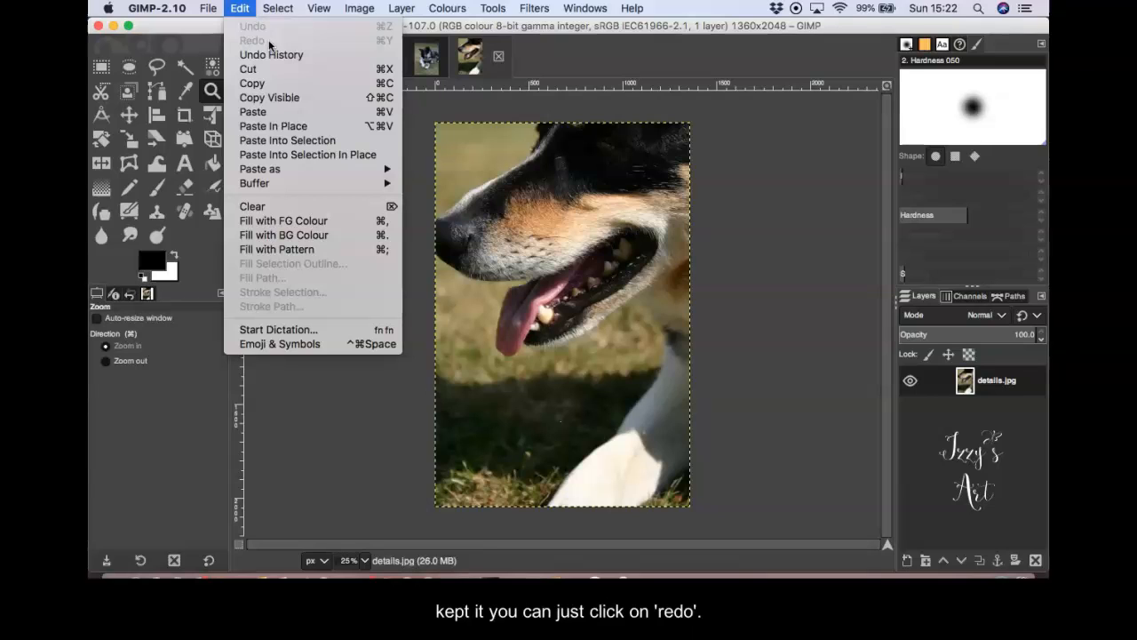
{"action": "left_click", "coordinate": [279, 393]}
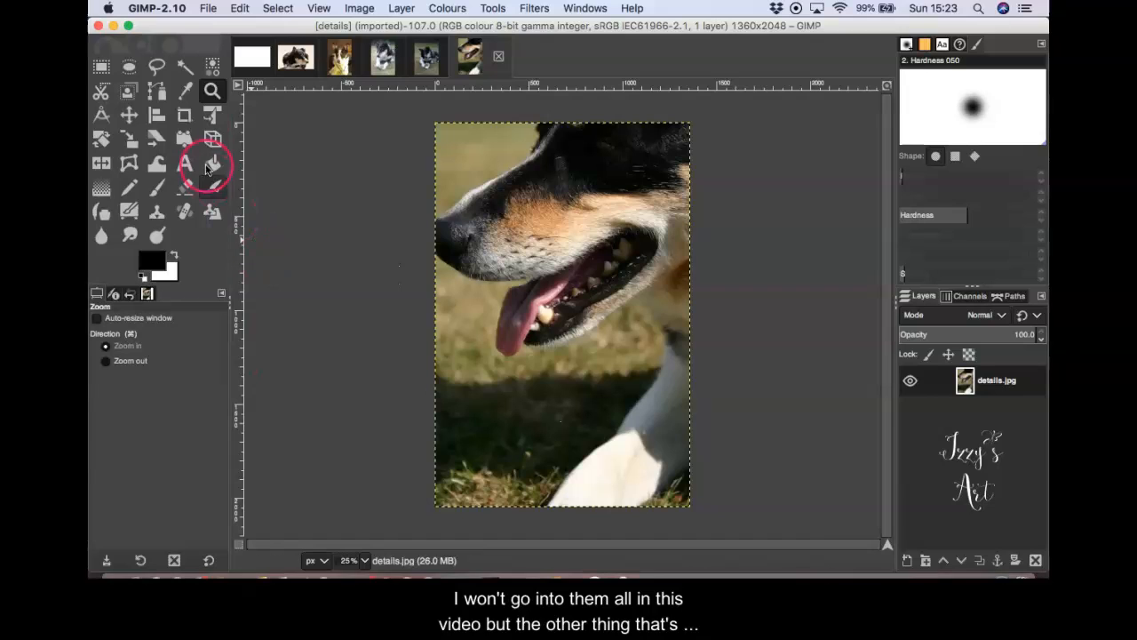
Step: Zoom in on the dog's tongue and teeth in details.jpg, and zoom back out
{"action": "left_click", "coordinate": [213, 91]}
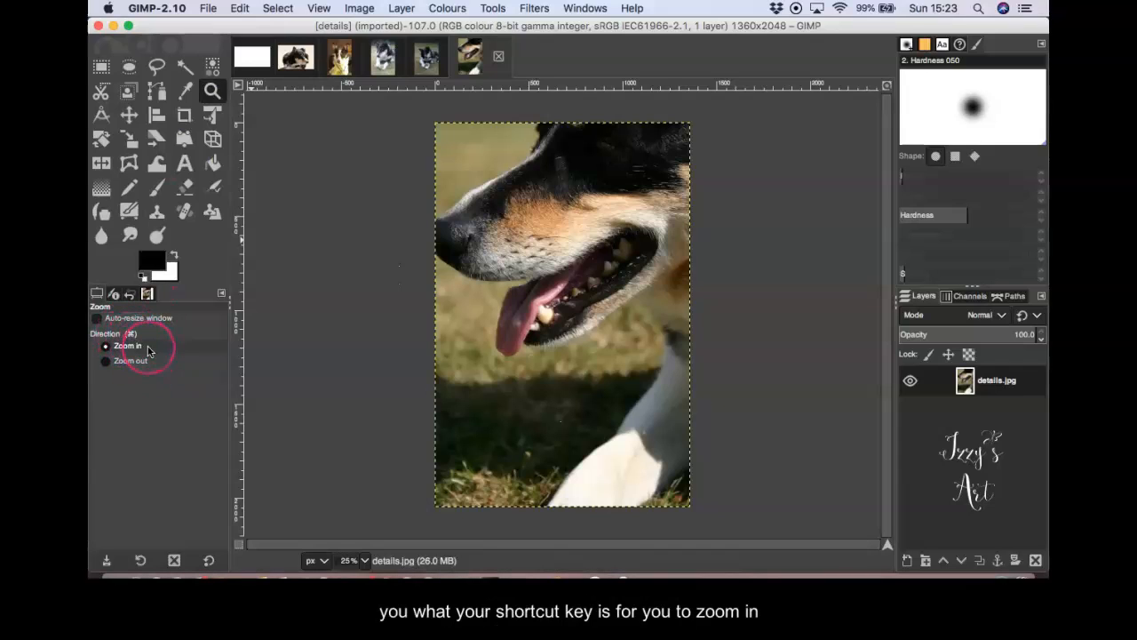
{"action": "left_click", "coordinate": [513, 326]}
{"action": "left_click", "coordinate": [513, 327]}
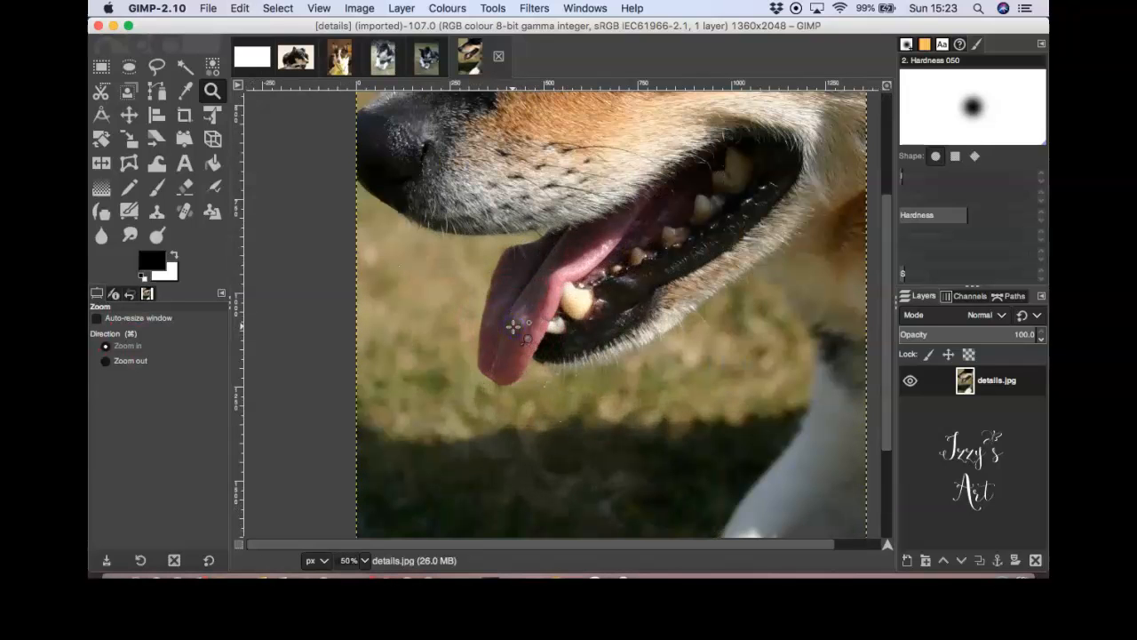
{"action": "left_click", "coordinate": [513, 327], "text": "super"}
{"action": "left_click", "coordinate": [513, 327], "text": "super"}
{"action": "left_click", "coordinate": [513, 327], "text": "super"}
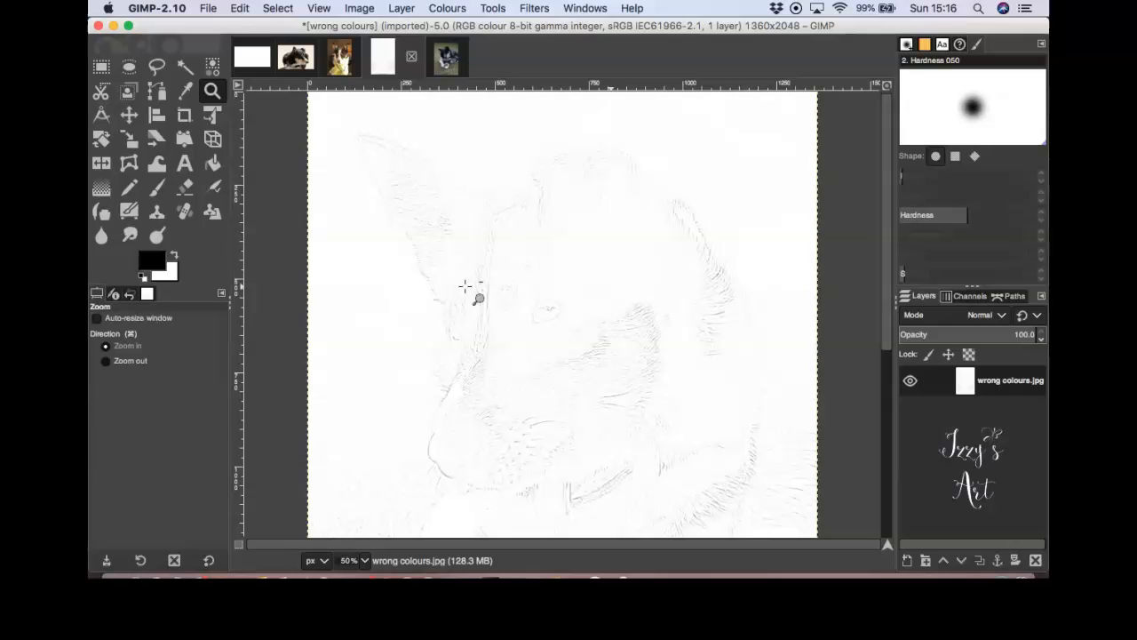
{"action": "left_click", "coordinate": [109, 500]}
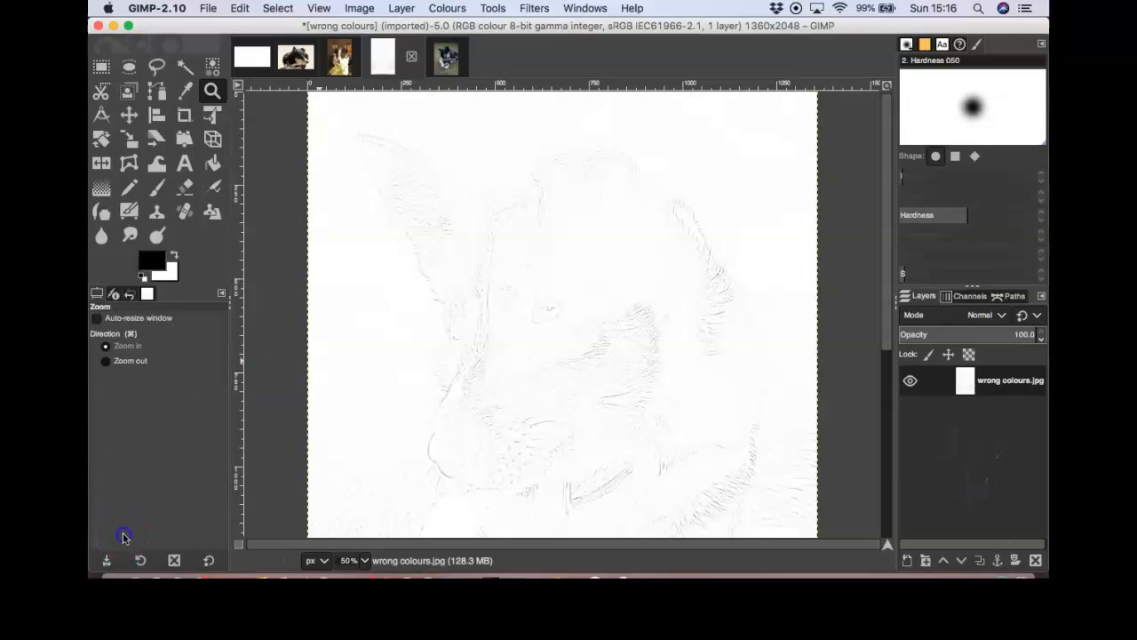